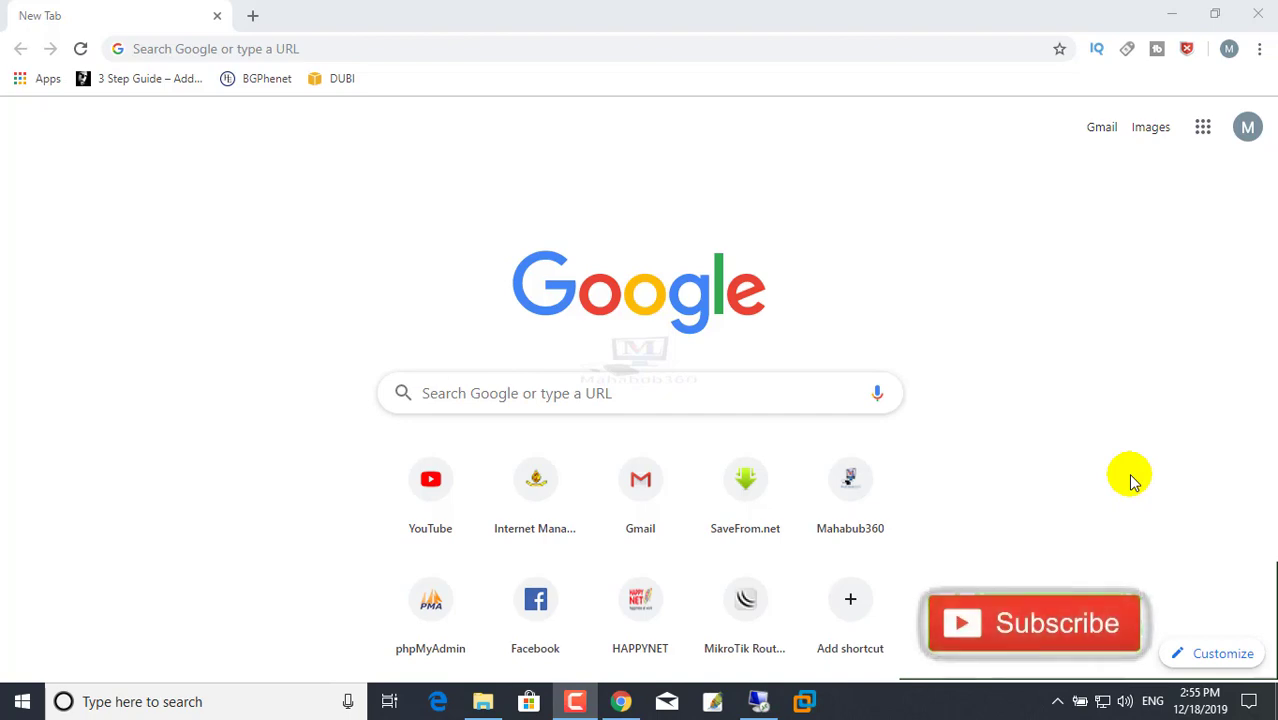
Step: Minimize Chrome and launch Firefox from its desktop icon
click(1172, 14)
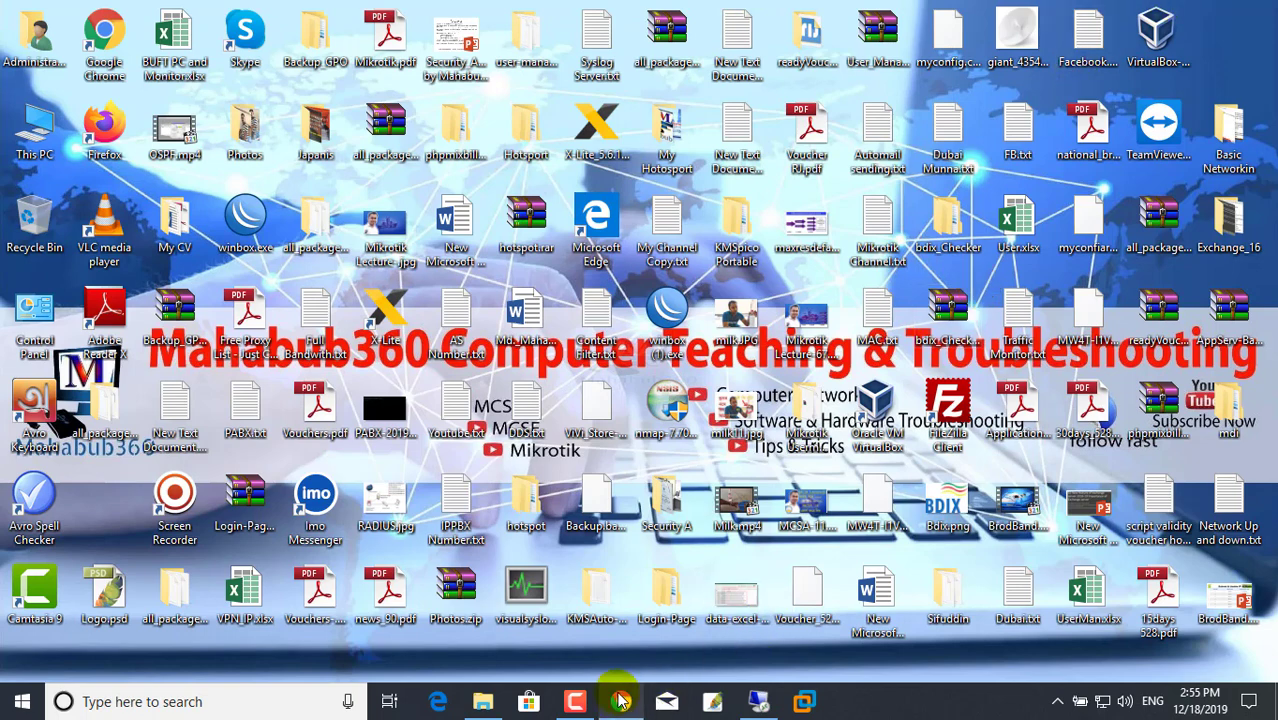
mouse_move(620, 705)
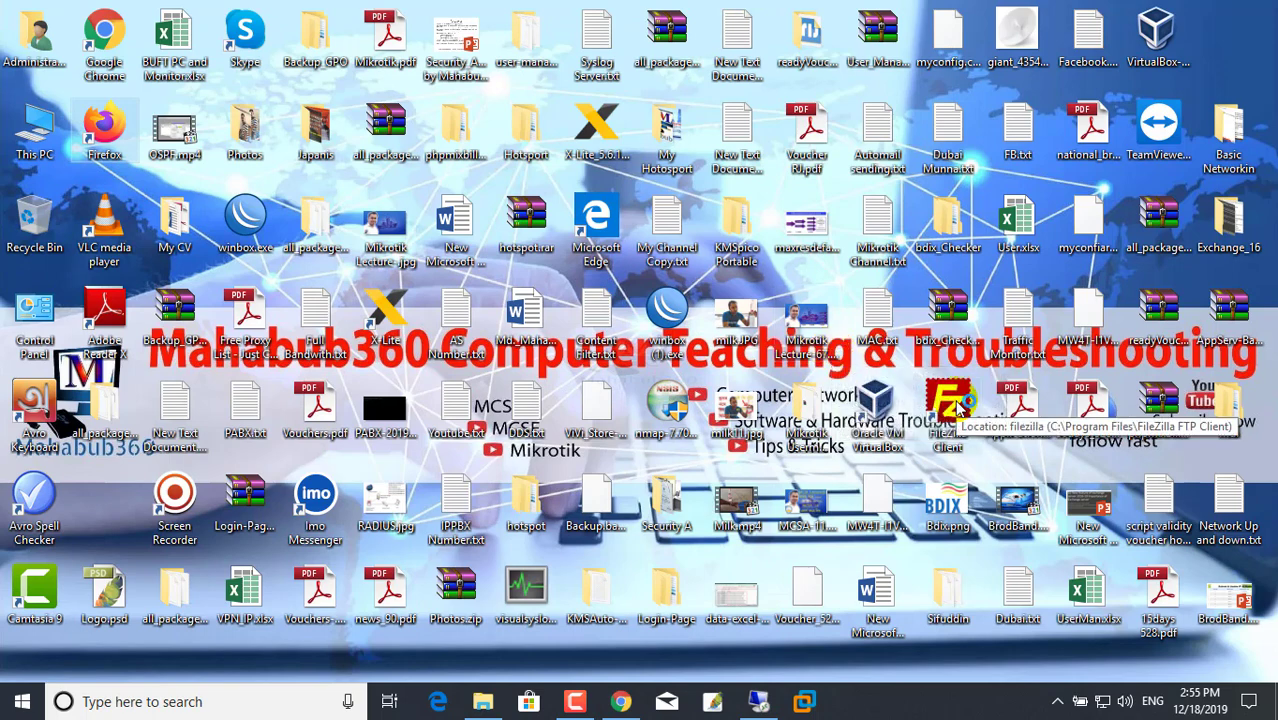
double_click(957, 405)
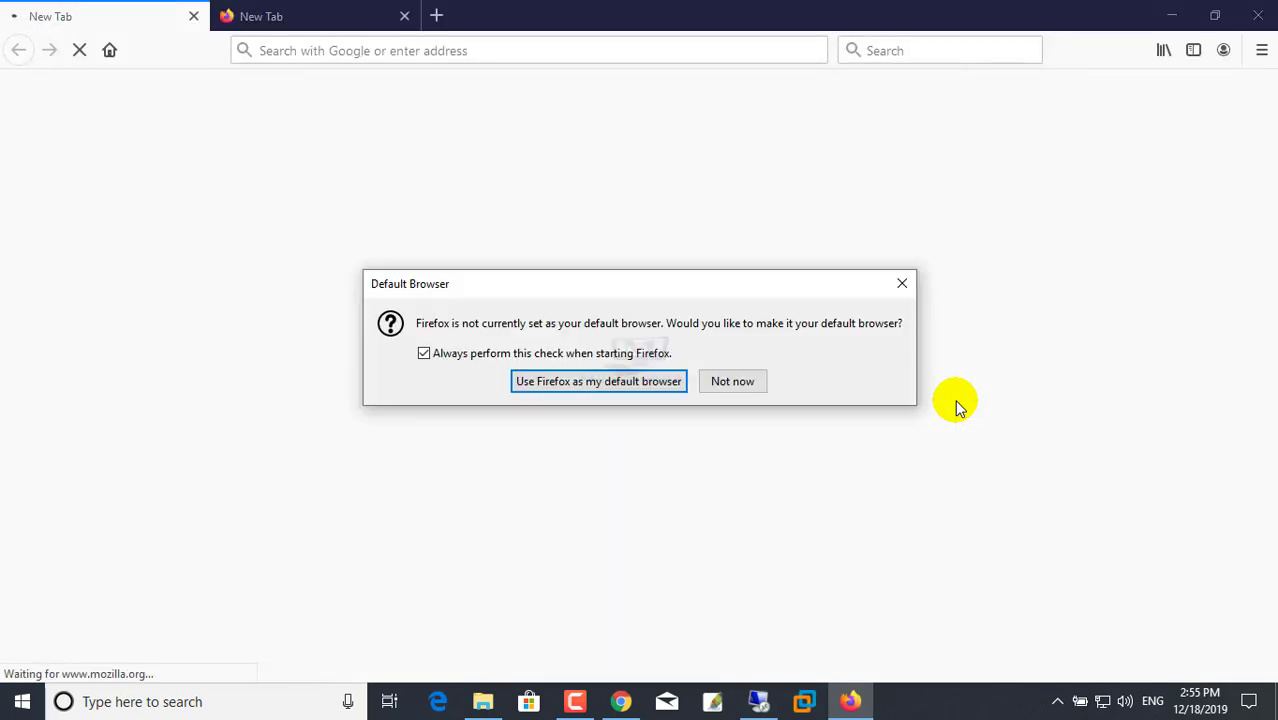
Step: Decline the default-browser prompt, close the What's new page, and minimize Firefox
click(721, 384)
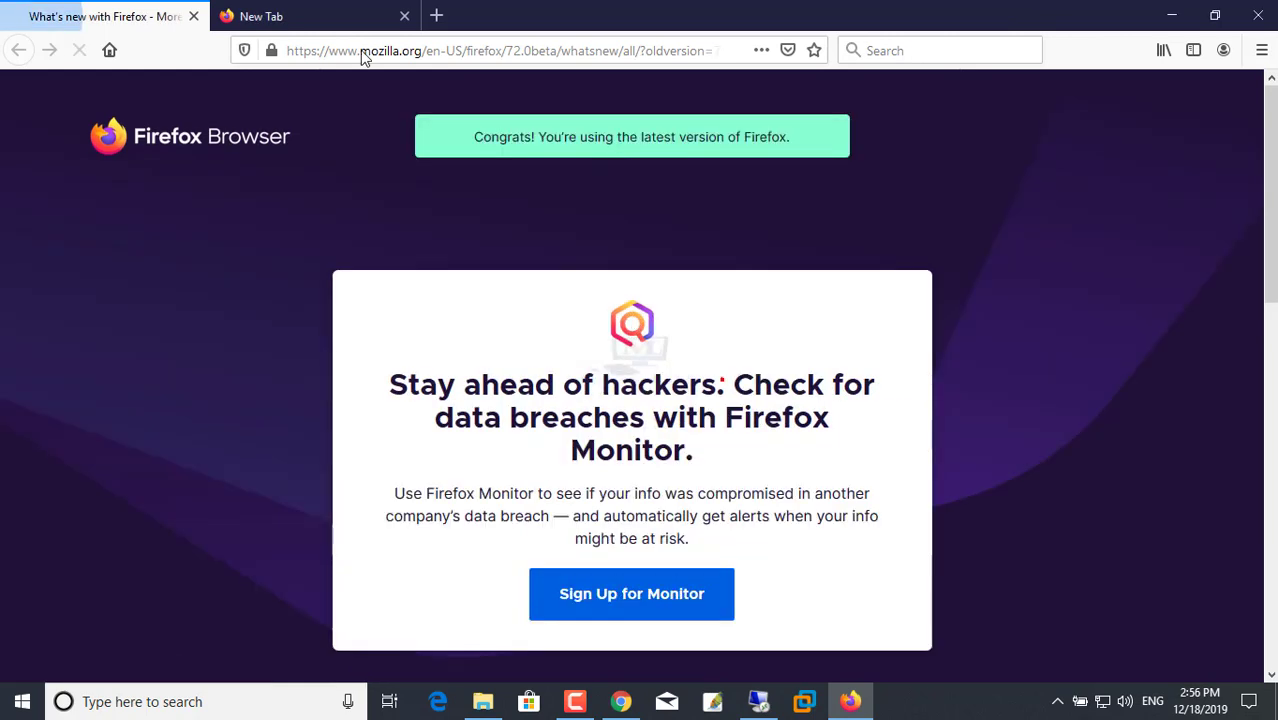
click(262, 18)
click(193, 16)
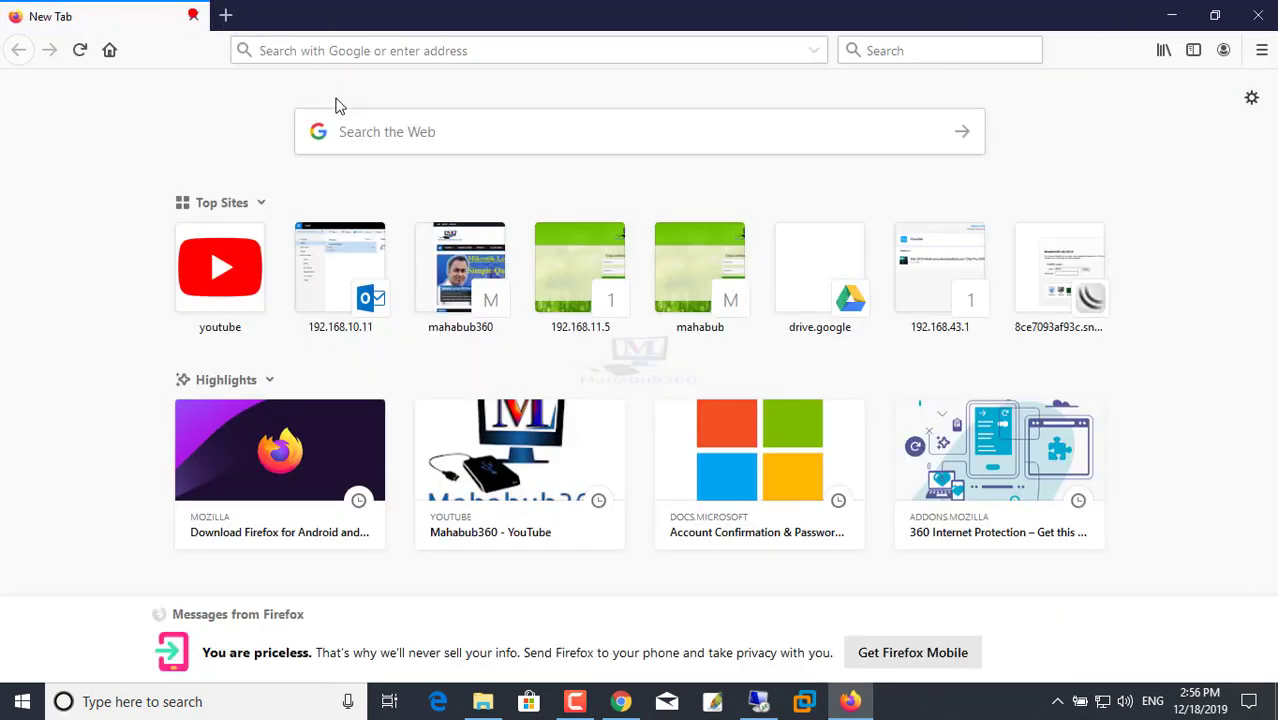
click(335, 48)
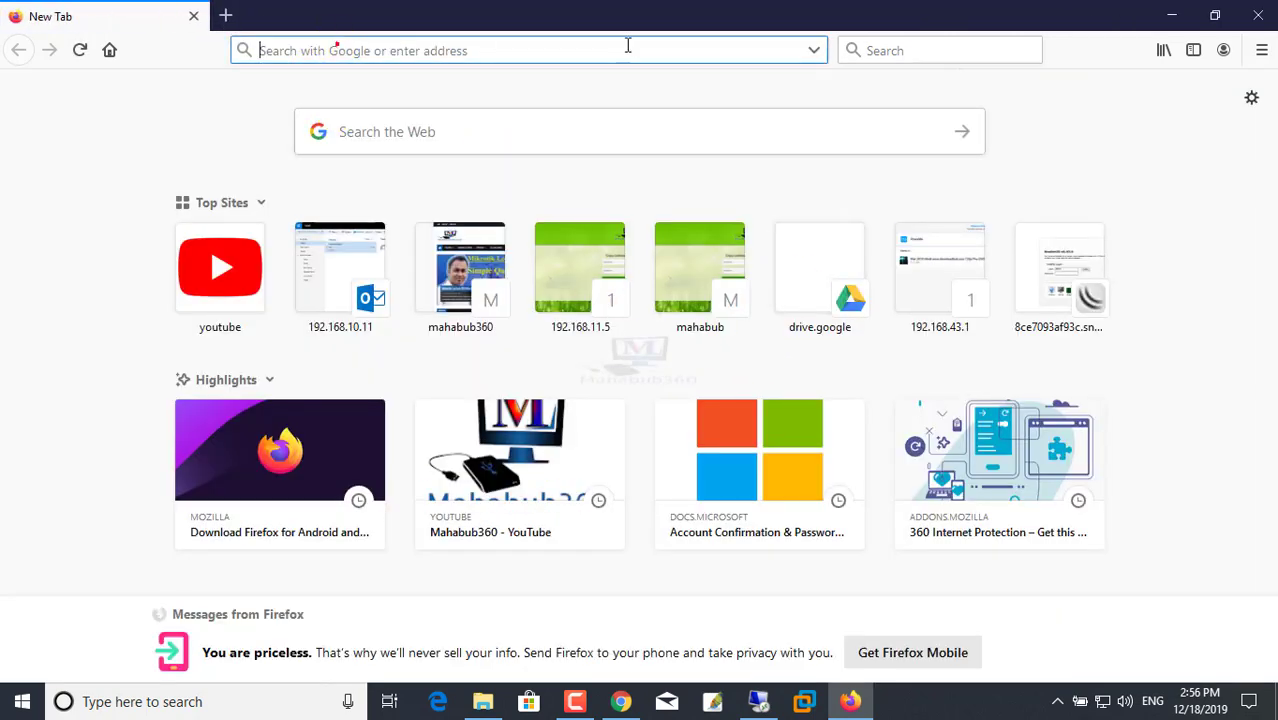
click(1174, 18)
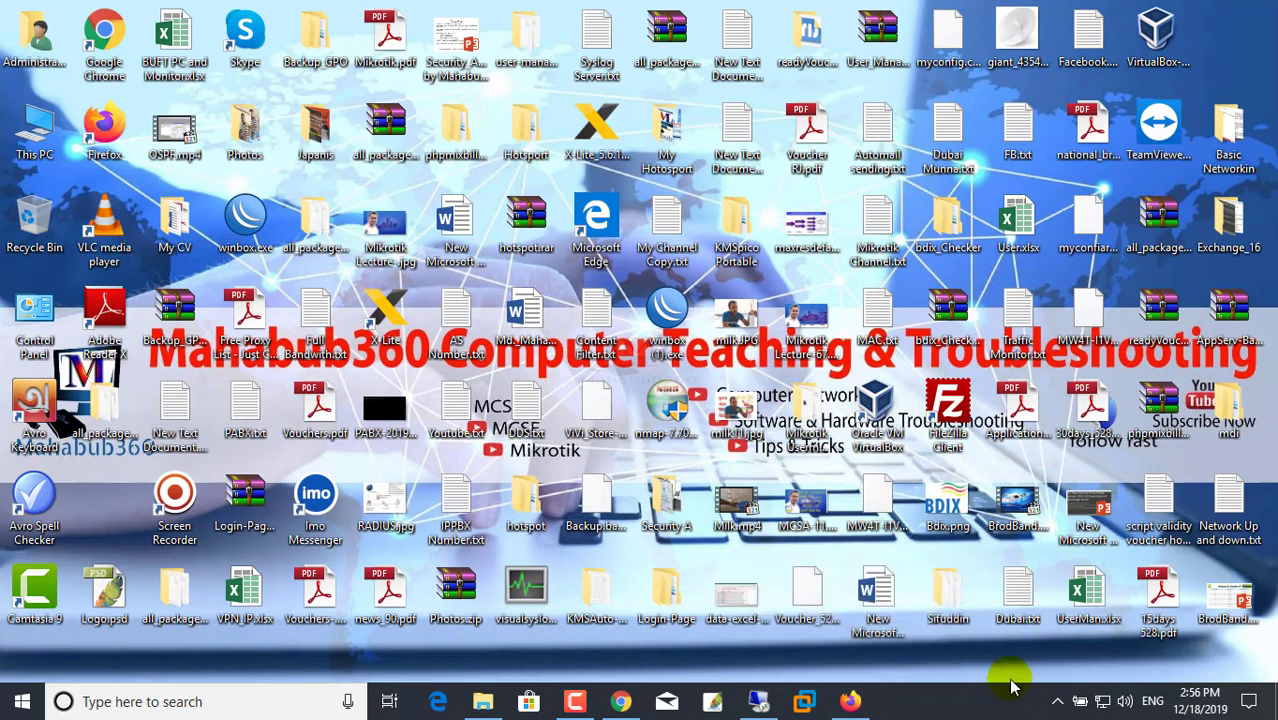
Step: Load 192.168.10.11/ecp in the browser and sign in with the administrator password
click(622, 703)
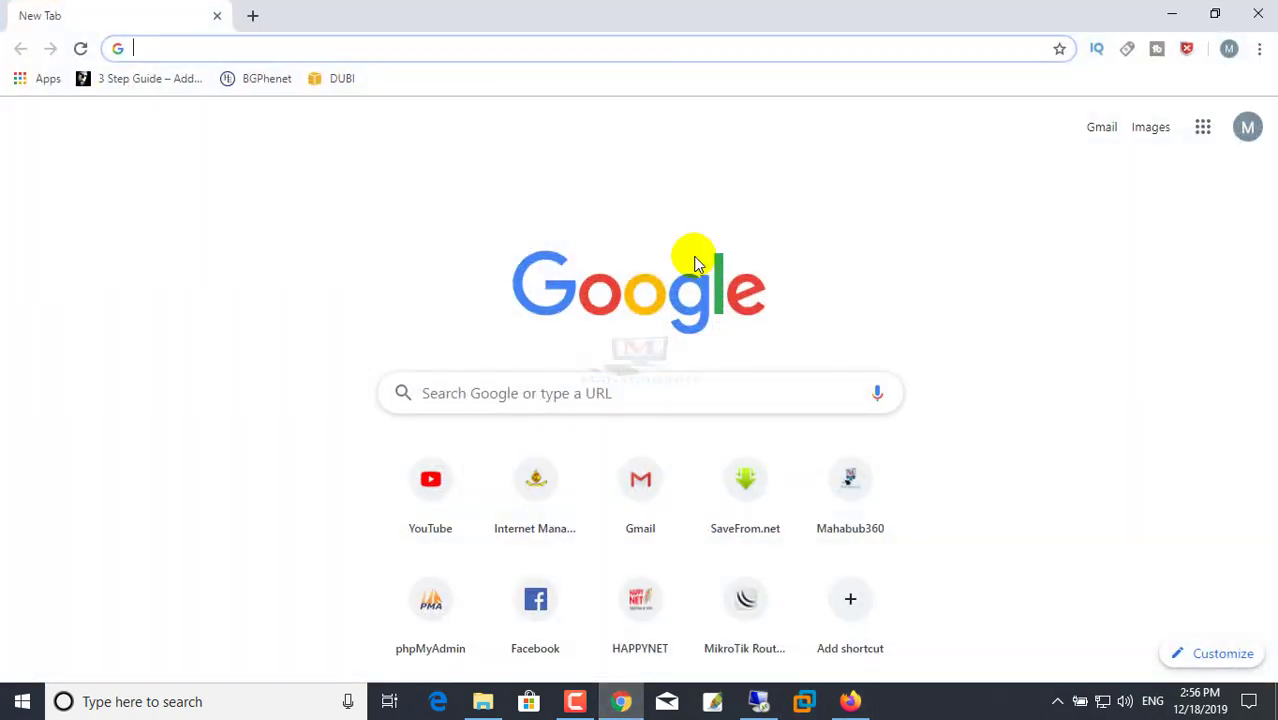
click(439, 46)
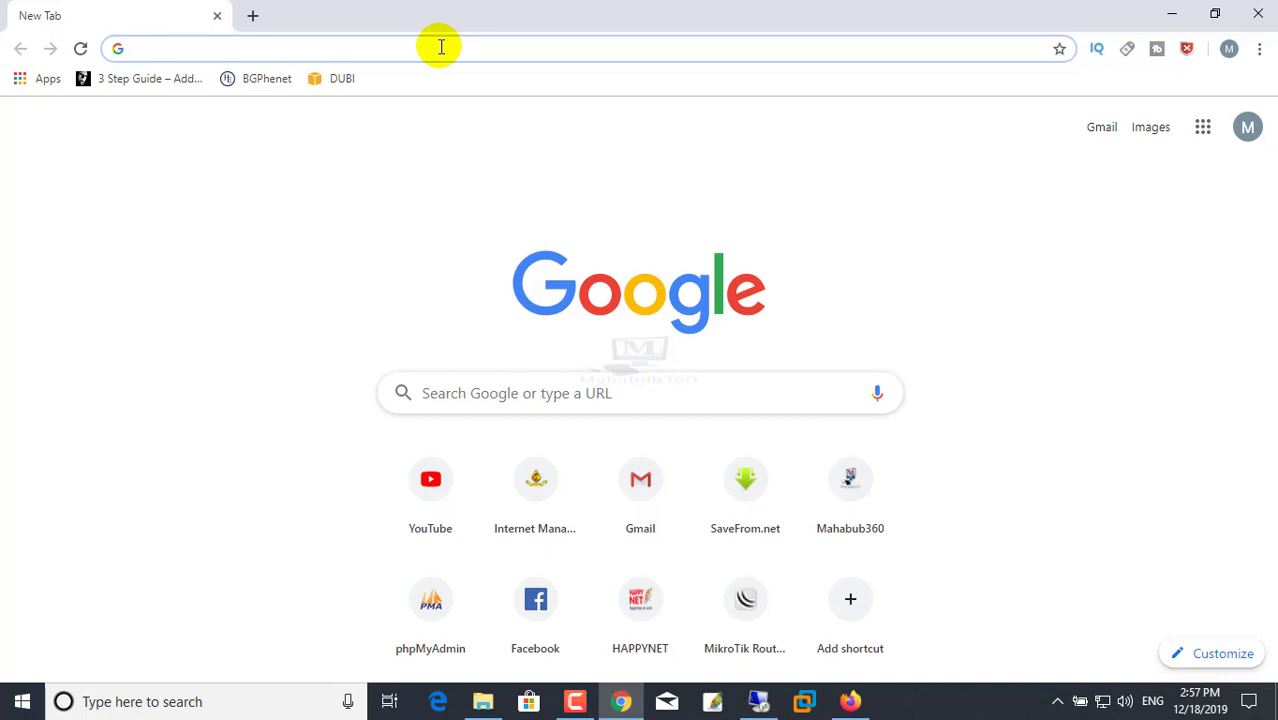
text(19)
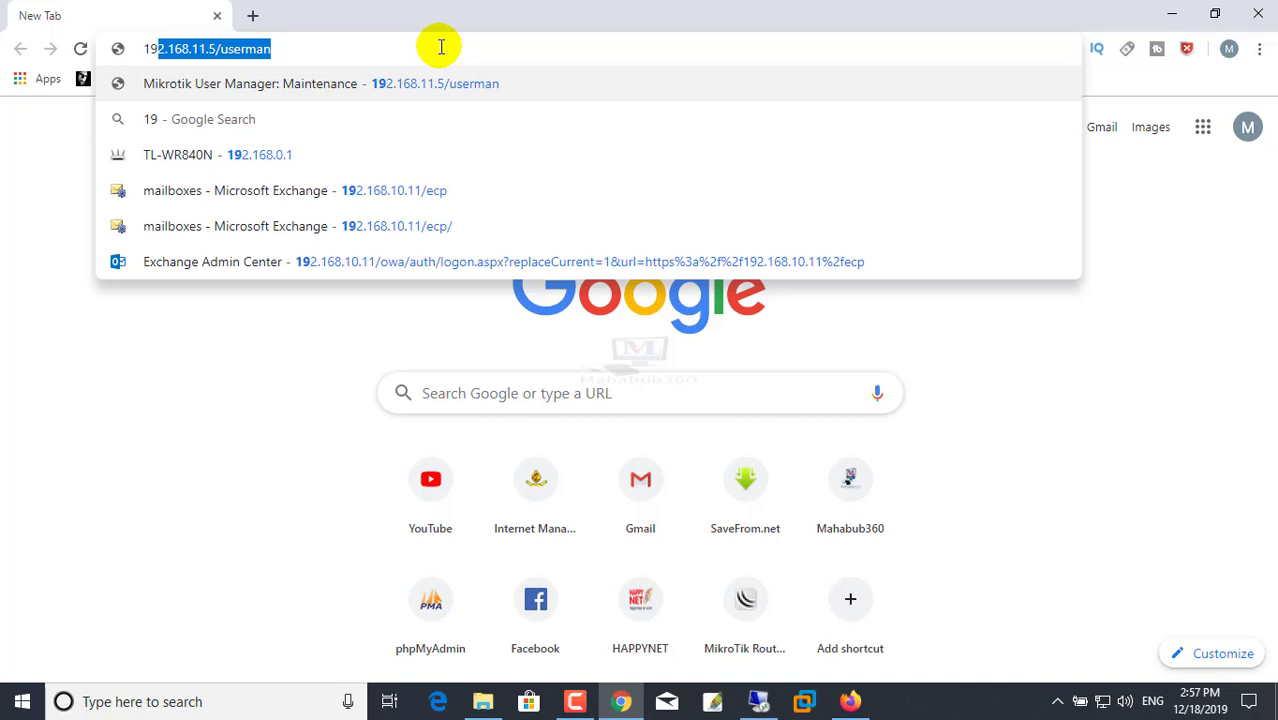
text(2.168.10)
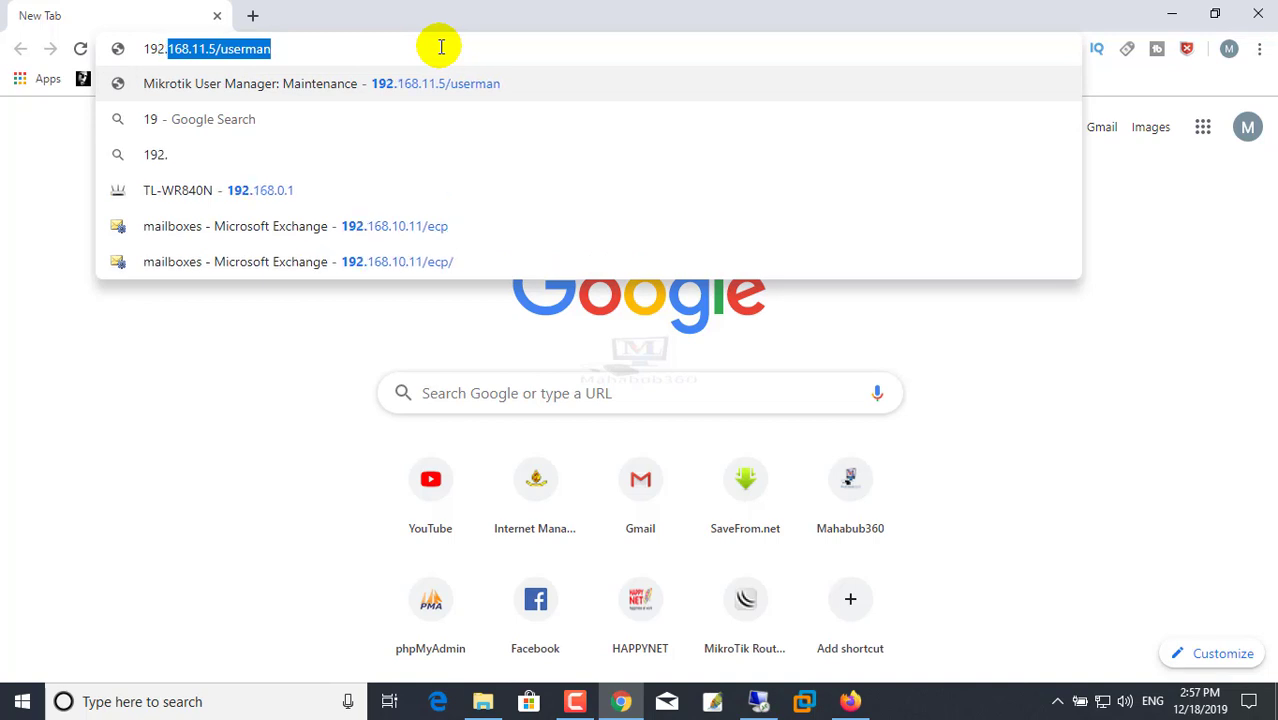
text(.11)
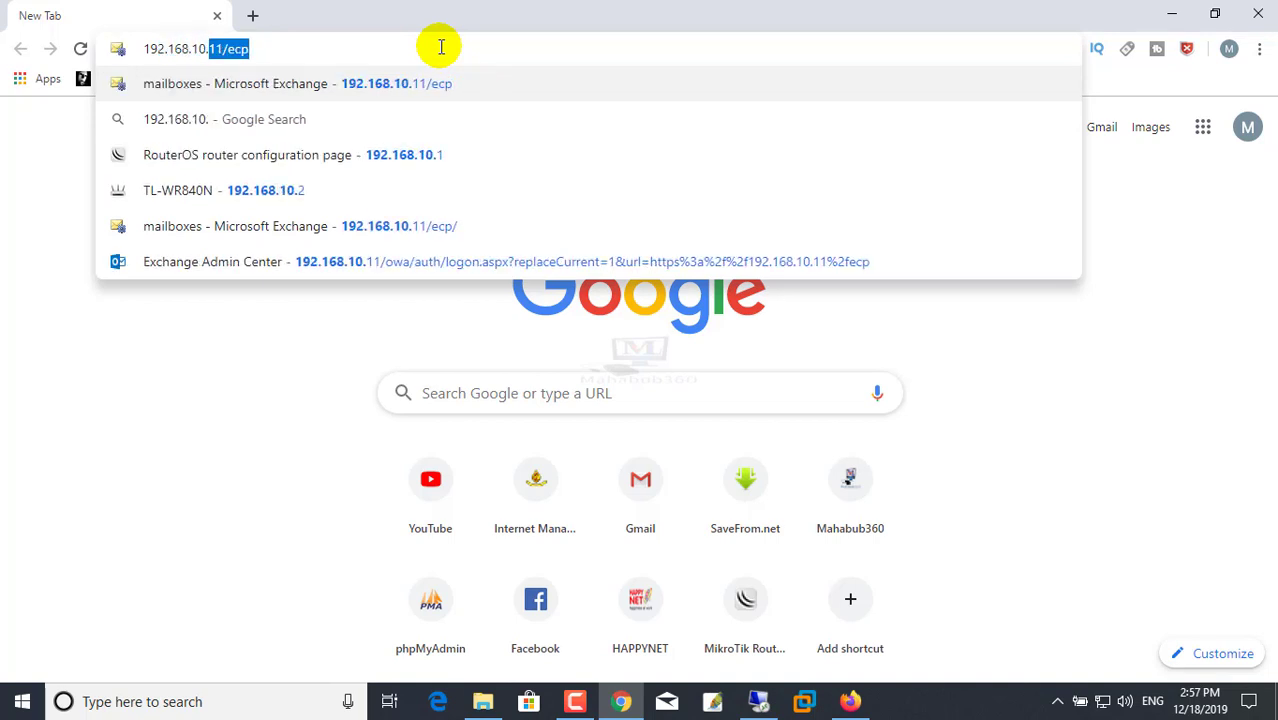
key(Right)
key(Return)
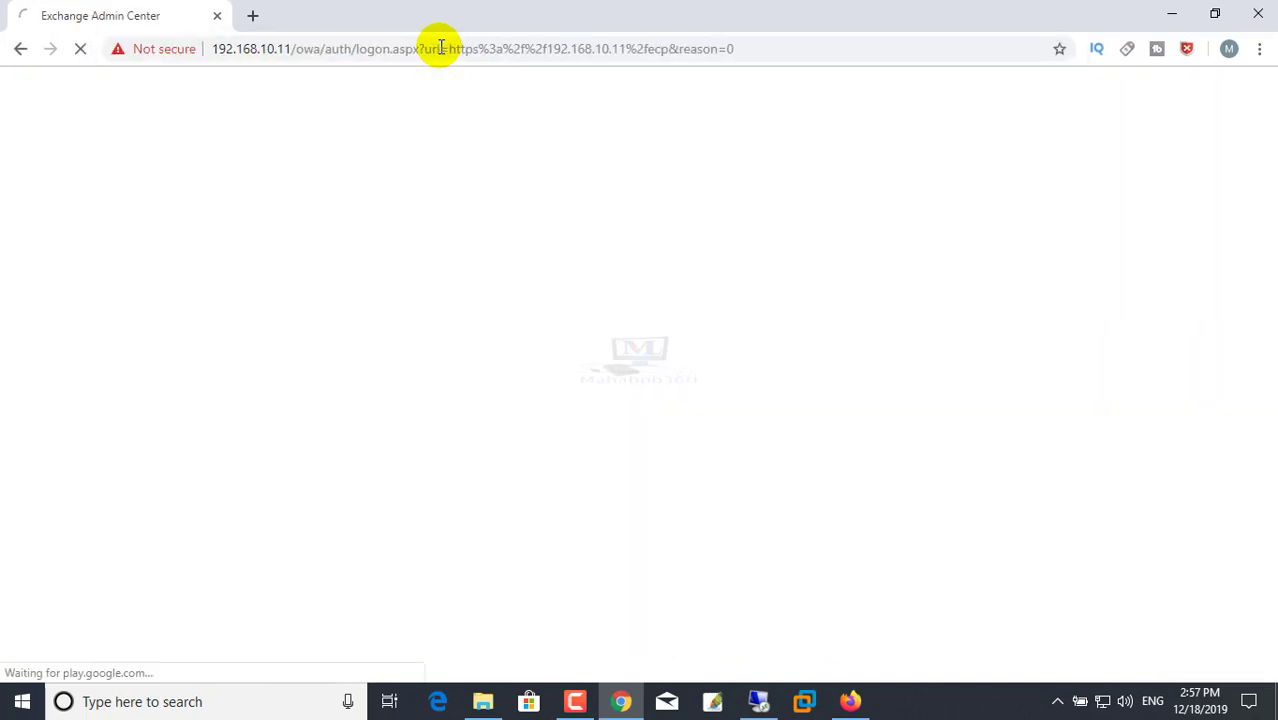
text(P)
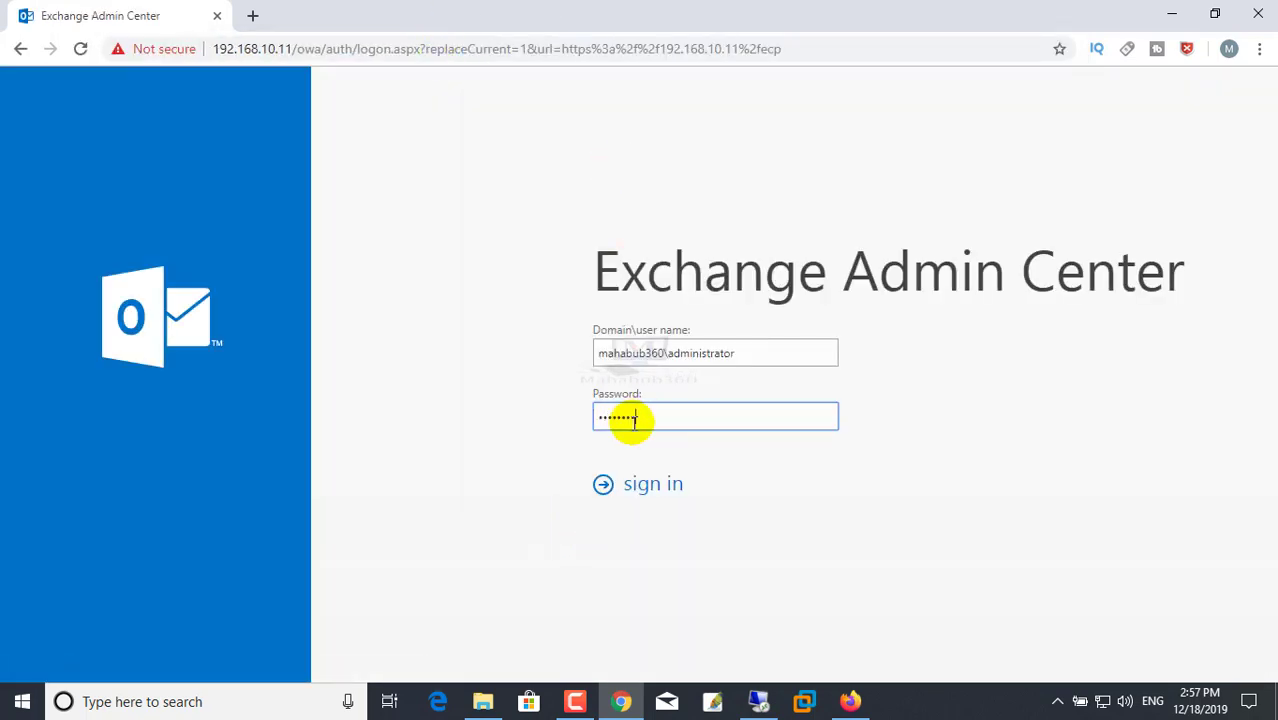
key(Return)
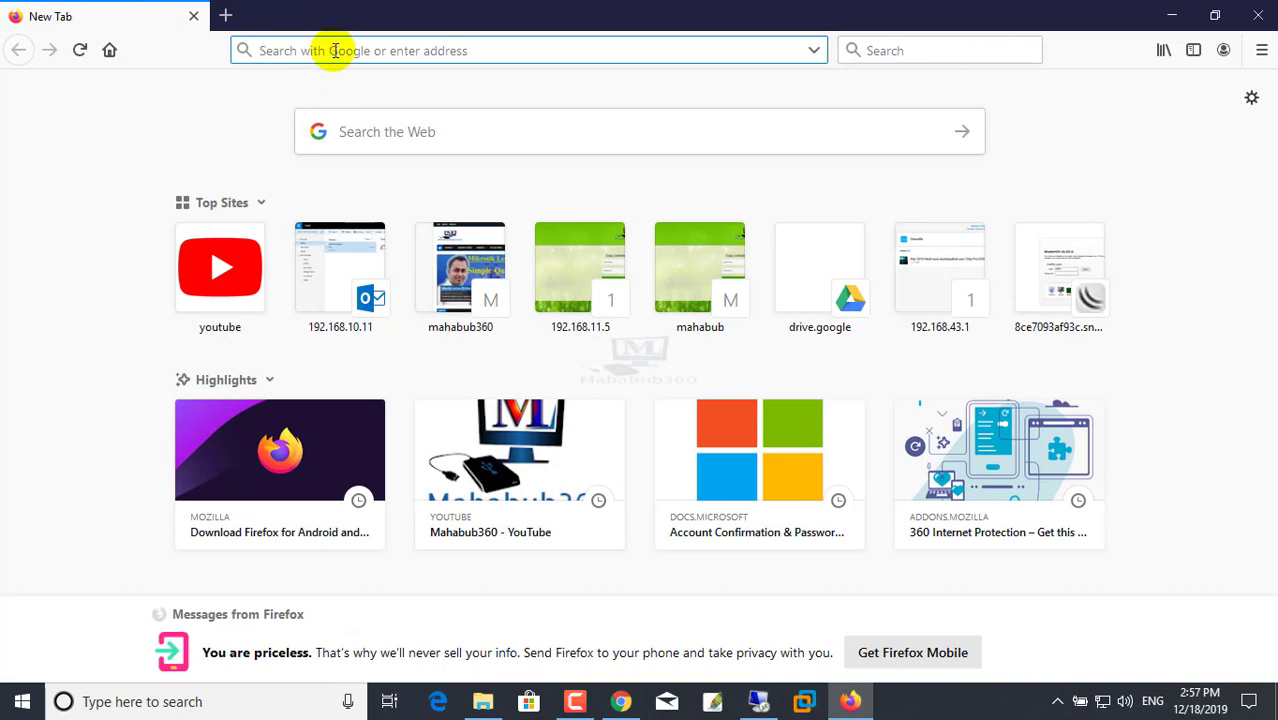
text(19)
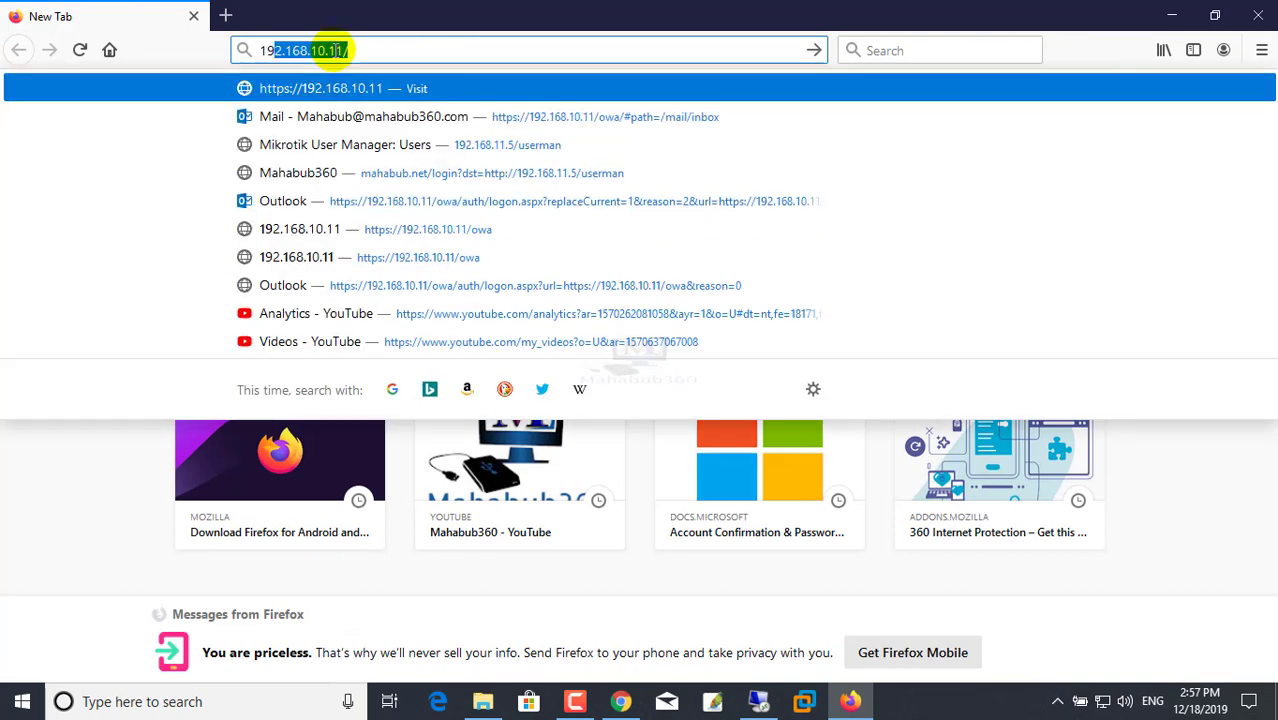
key(Right)
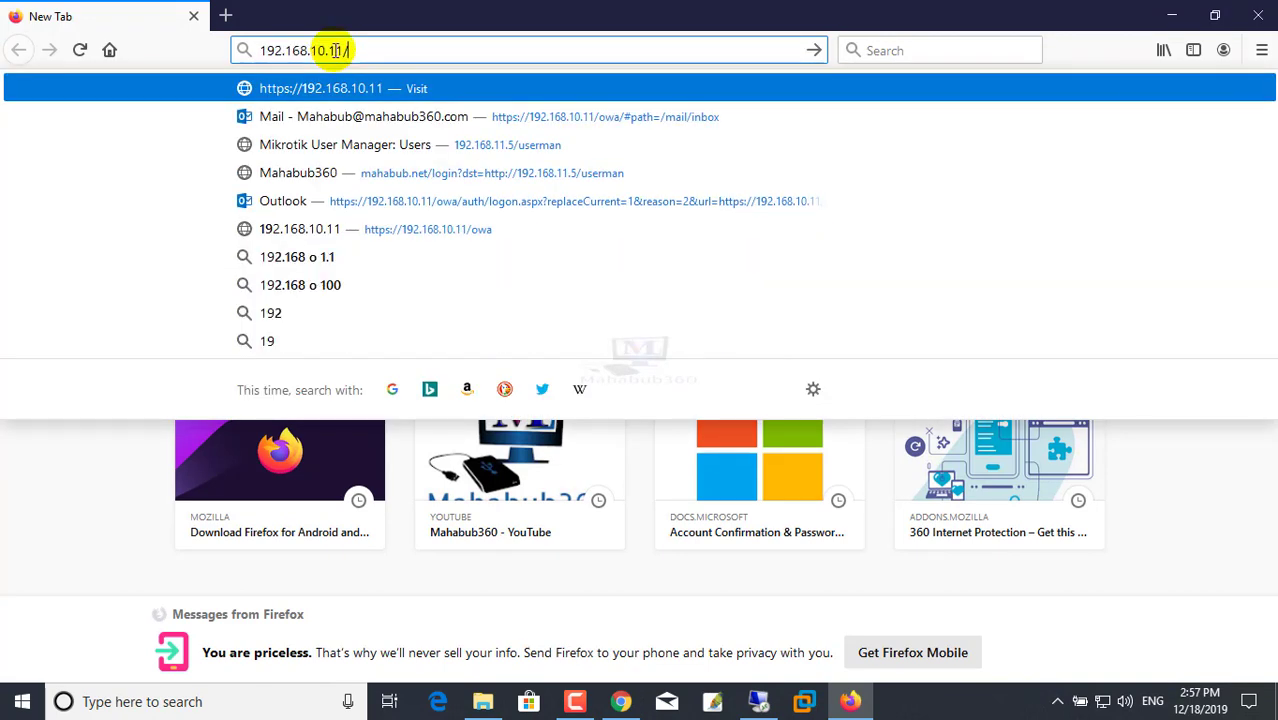
text(owa/)
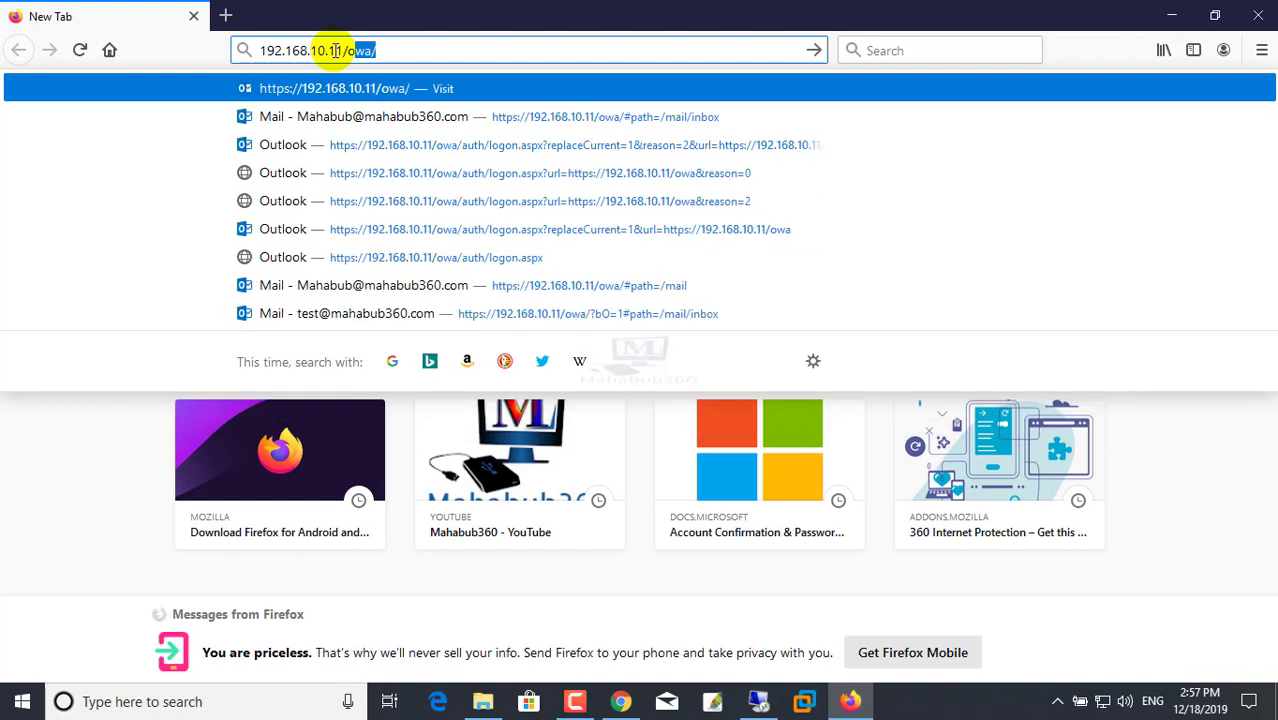
key(Left)
key(Left)
key(Left)
key(Left)
key(Left)
key(Left)
key(Left)
key(Left)
key(Left)
key(Left)
key(Left)
key(Left)
key(Left)
key(Left)
key(Left)
key(Left)
key(Left)
key(Left)
text(h)
text(ttps:)
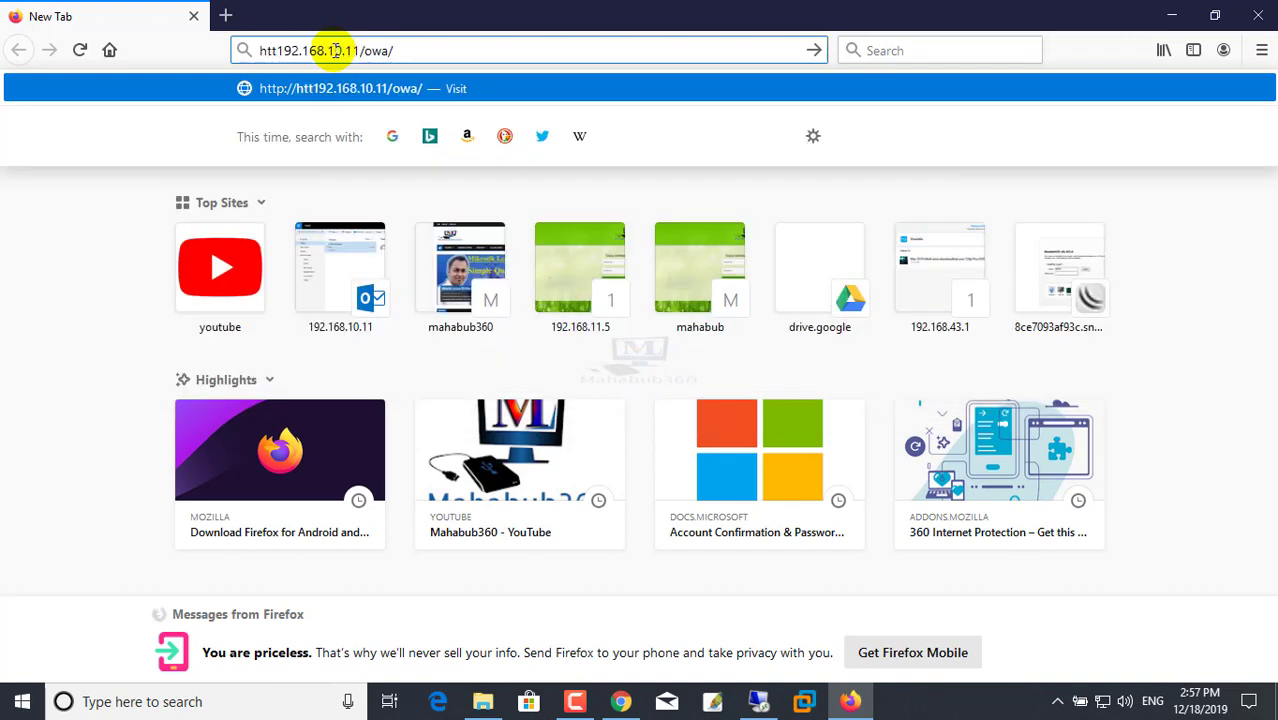
text(//)
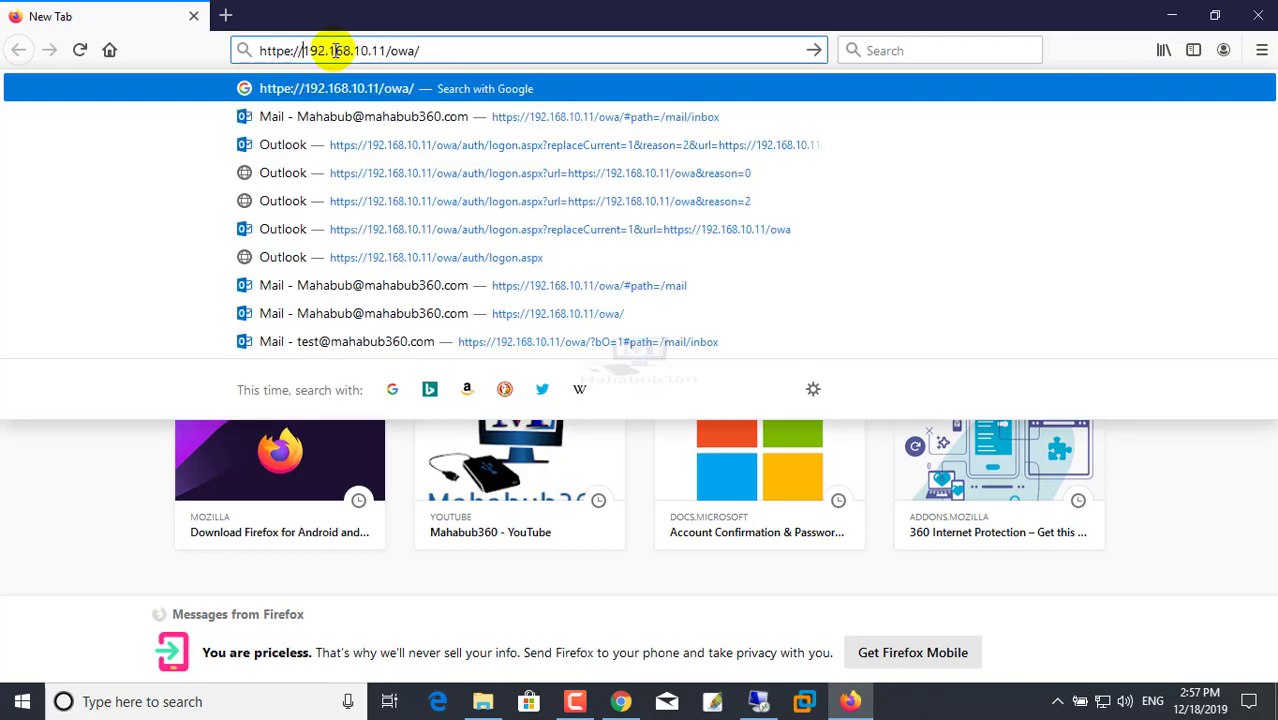
key(Return)
click(200, 108)
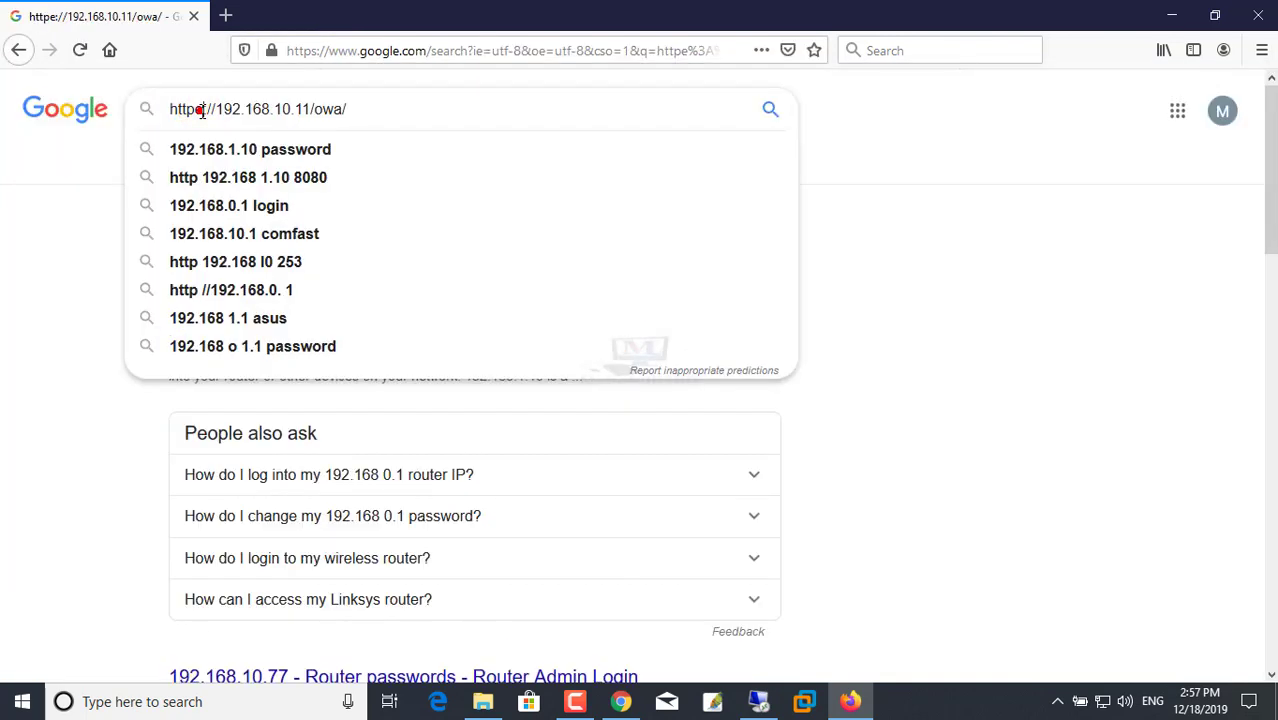
click(312, 57)
text(htt)
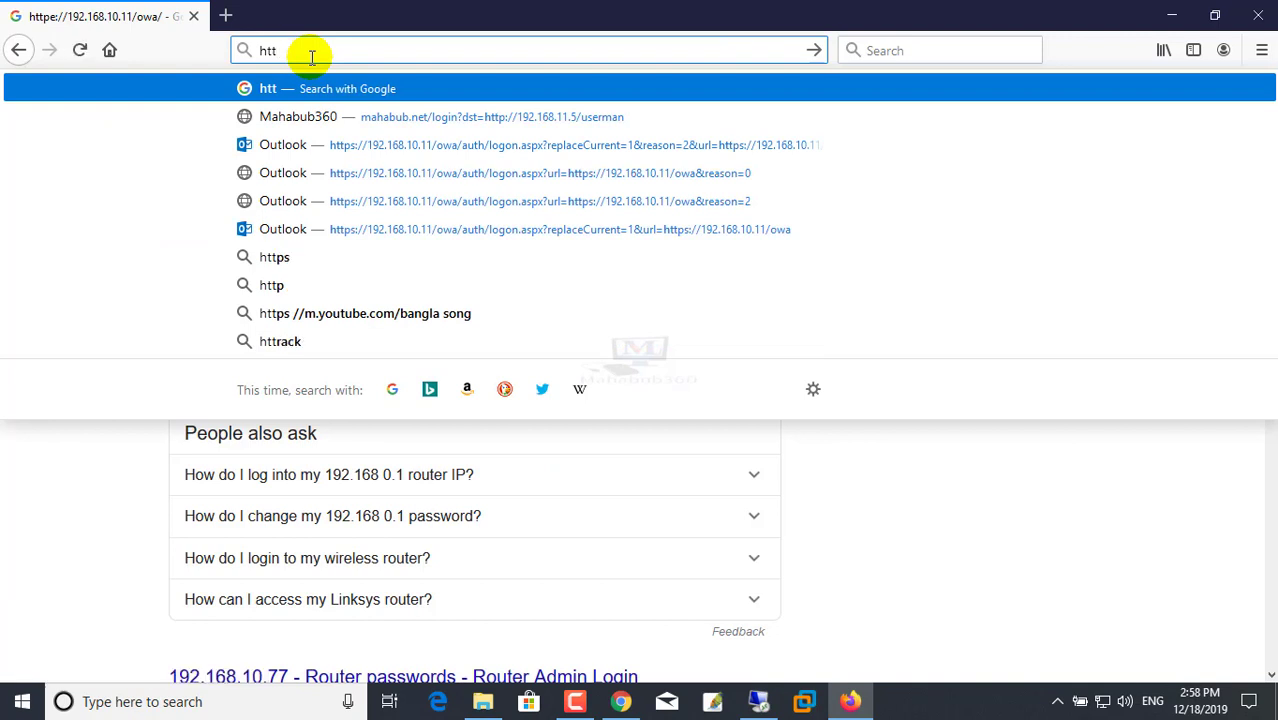
text(ps://)
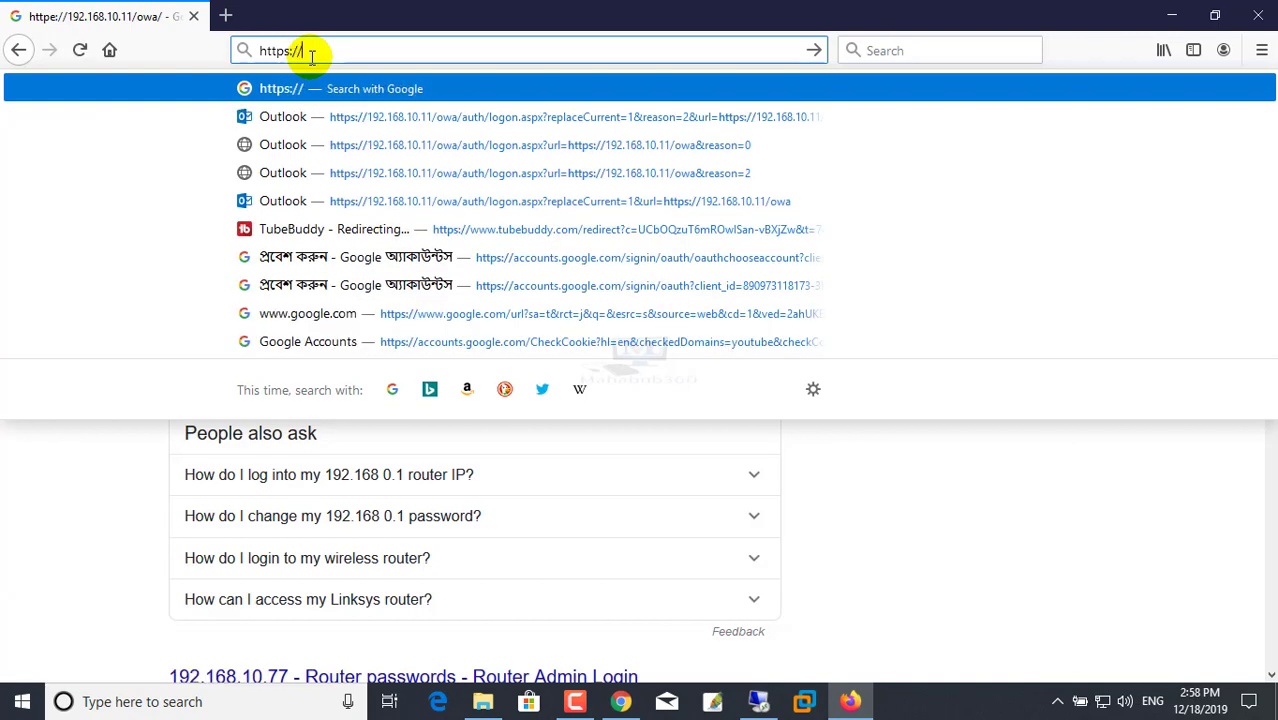
text(192.168)
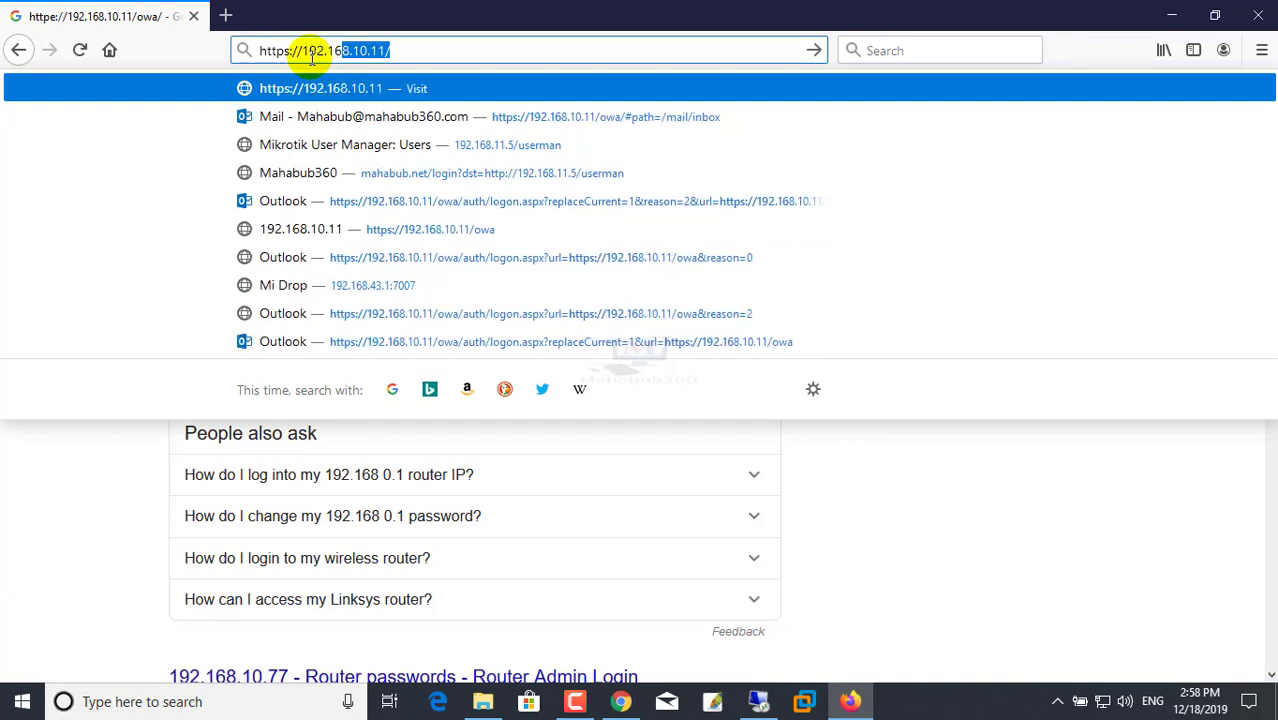
text(.10.11)
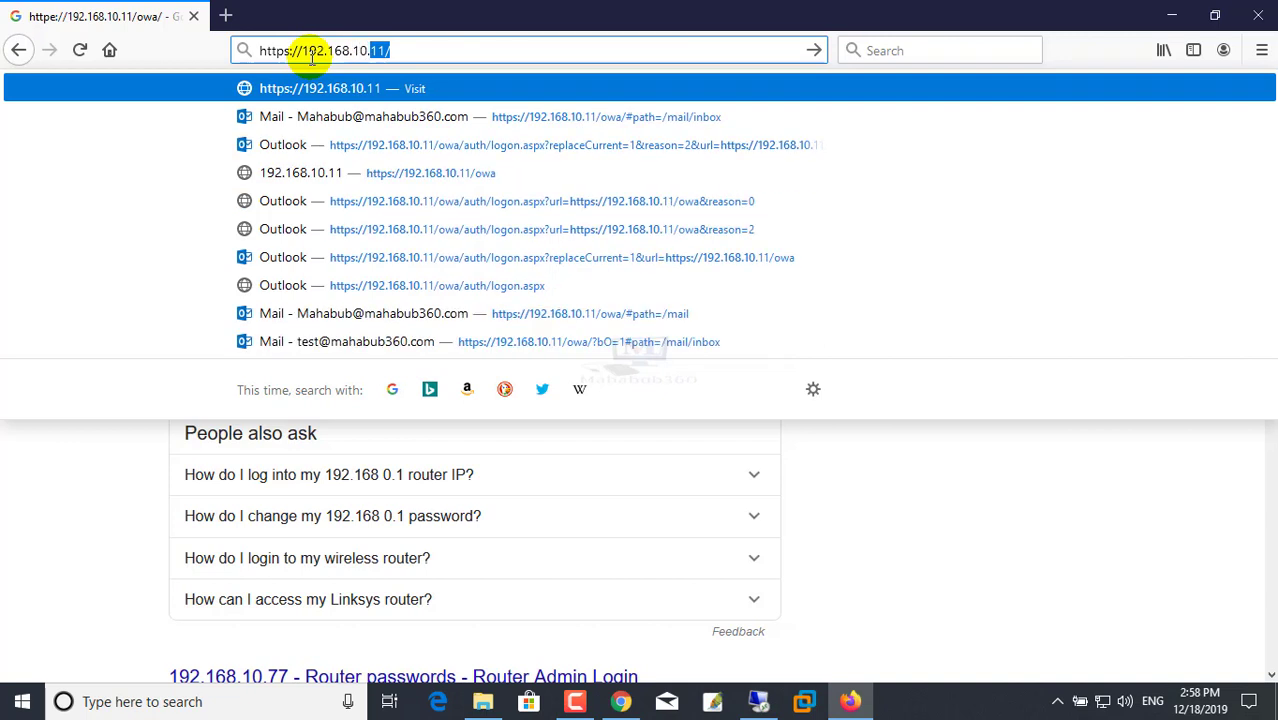
text(/owa/)
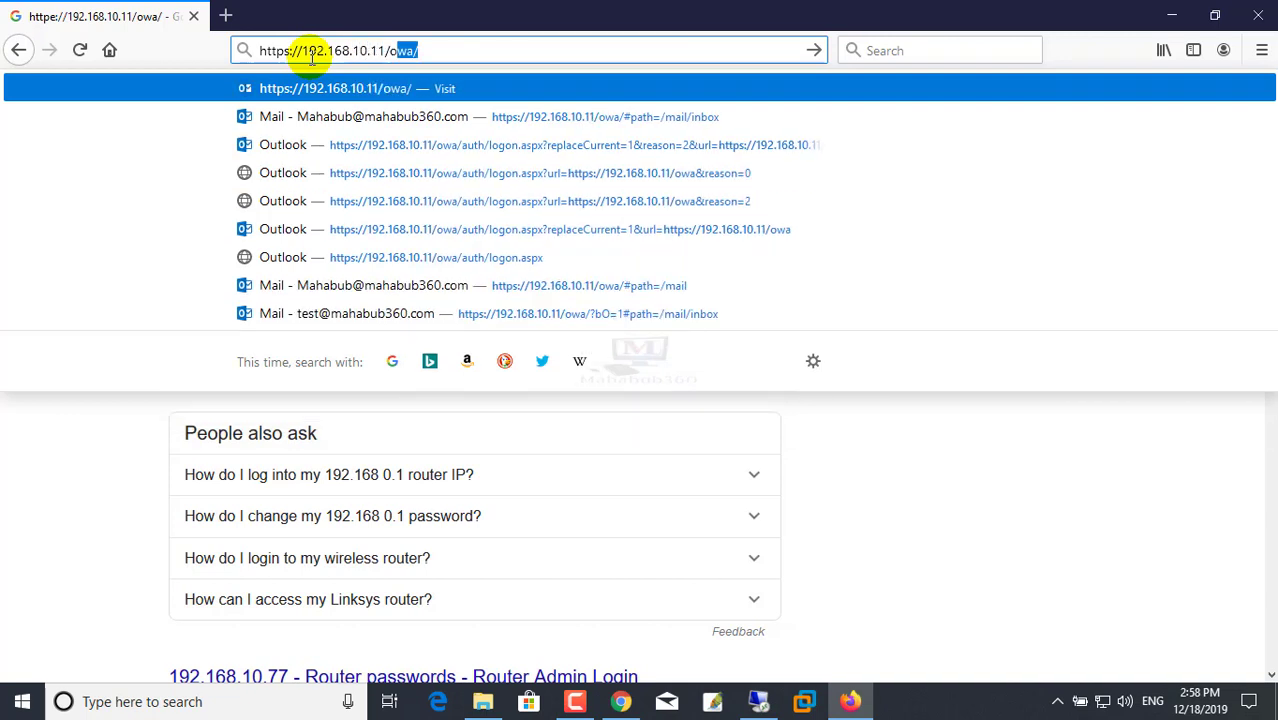
key(Return)
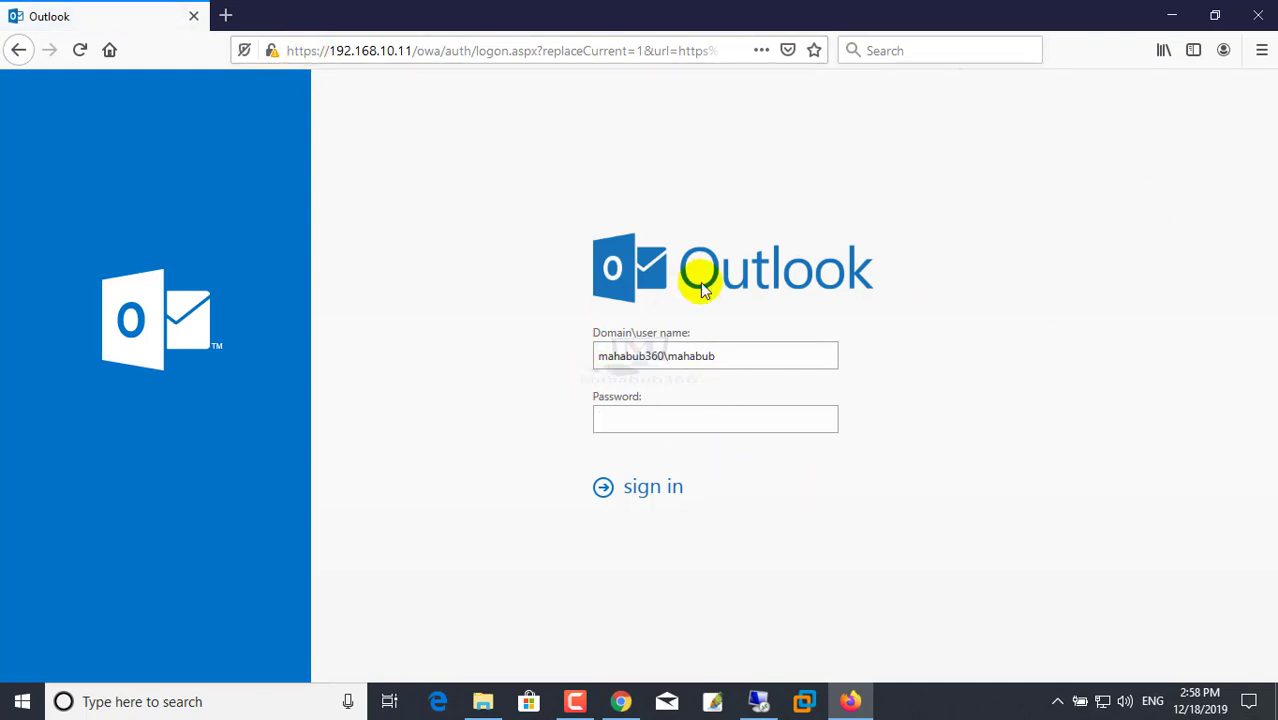
click(1172, 15)
Step: Review the three user mailboxes, then switch to the server's remote desktop session
click(525, 456)
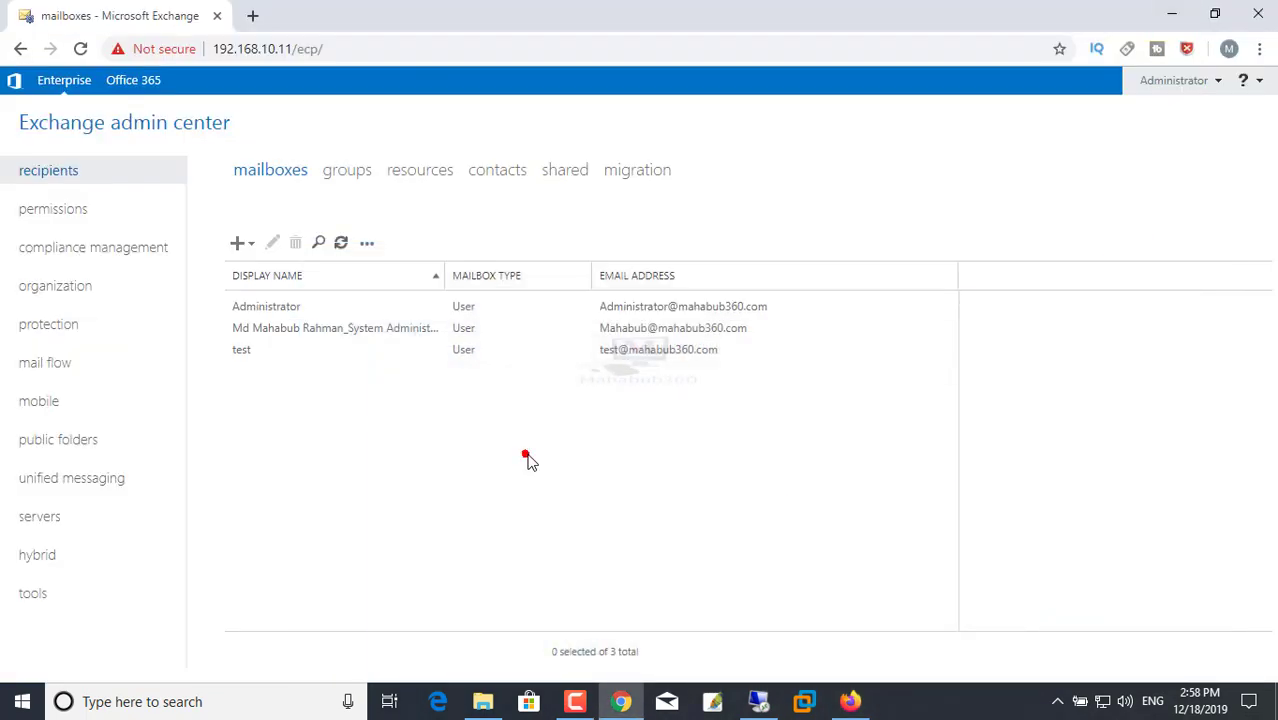
click(465, 475)
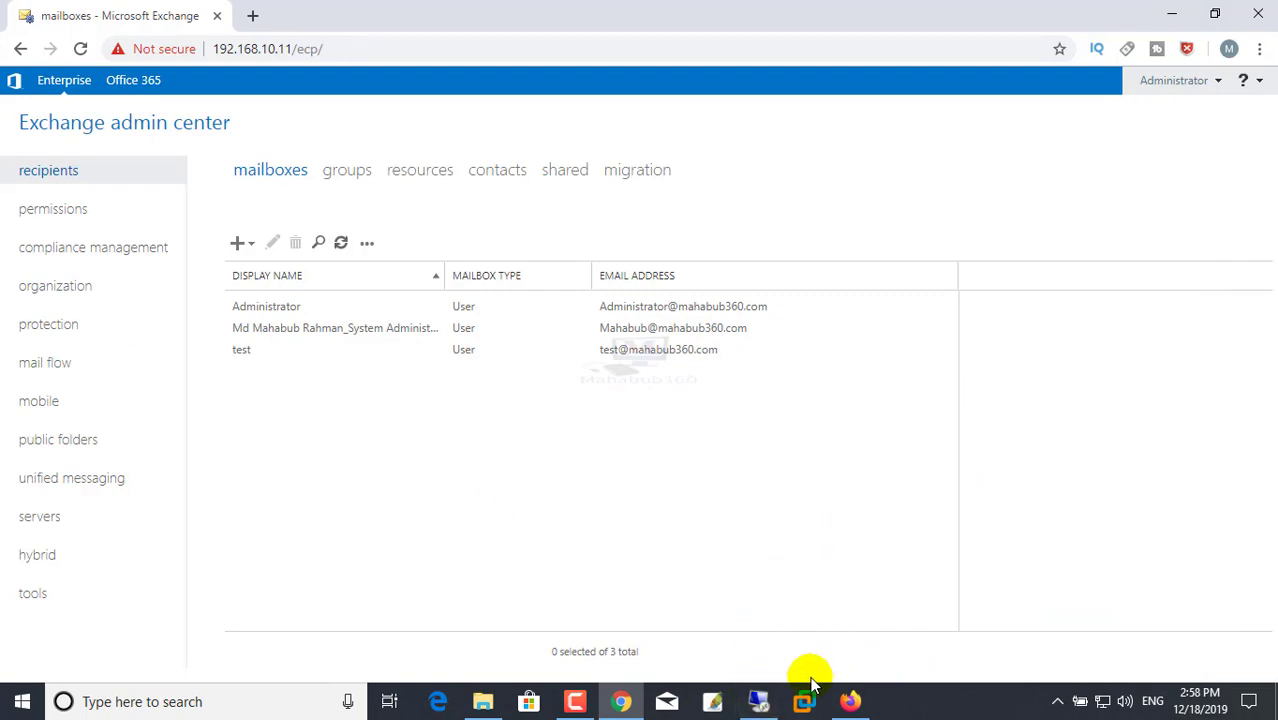
mouse_move(783, 690)
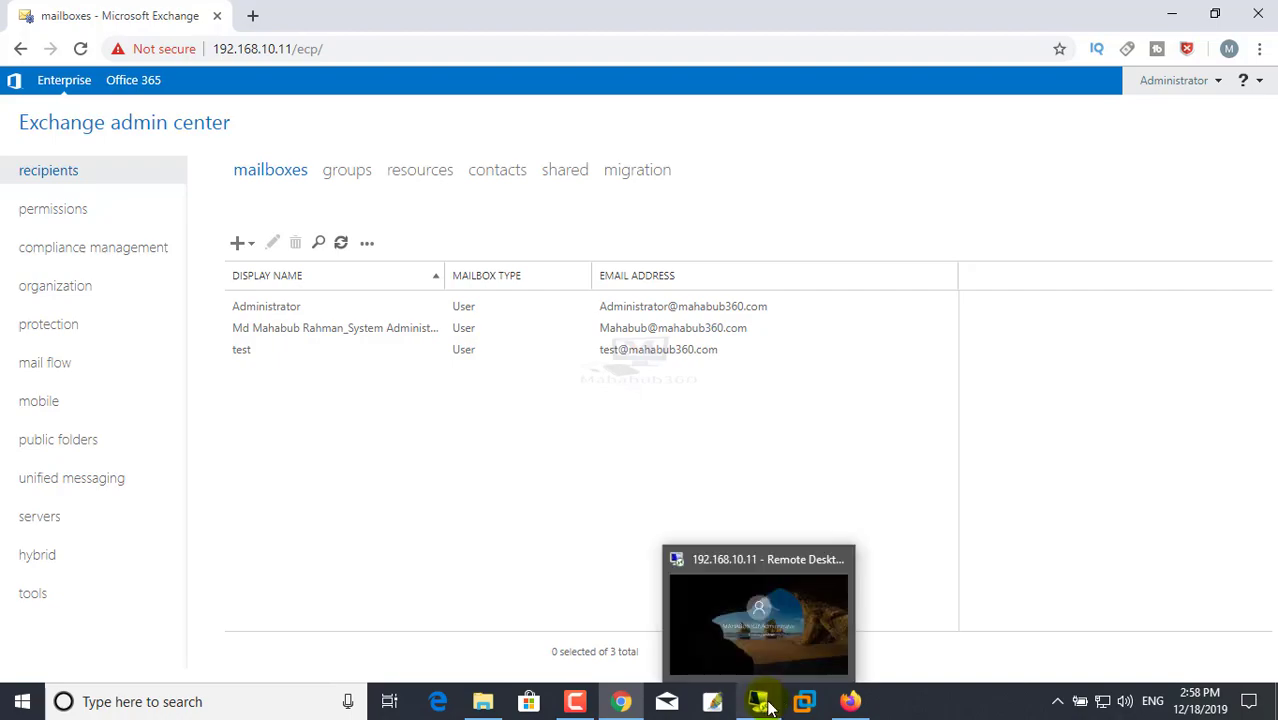
click(766, 631)
Step: Open Active Directory Users and Computers from Server Manager's Tools menu
click(930, 235)
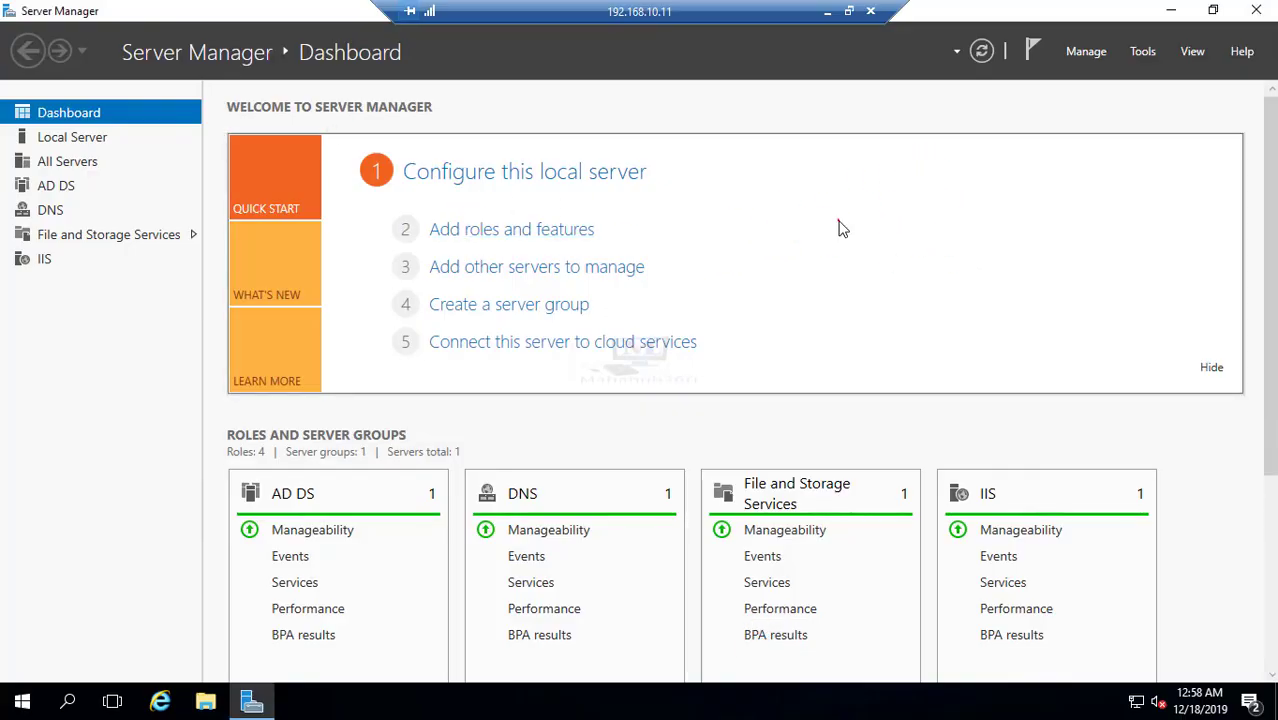
click(1143, 52)
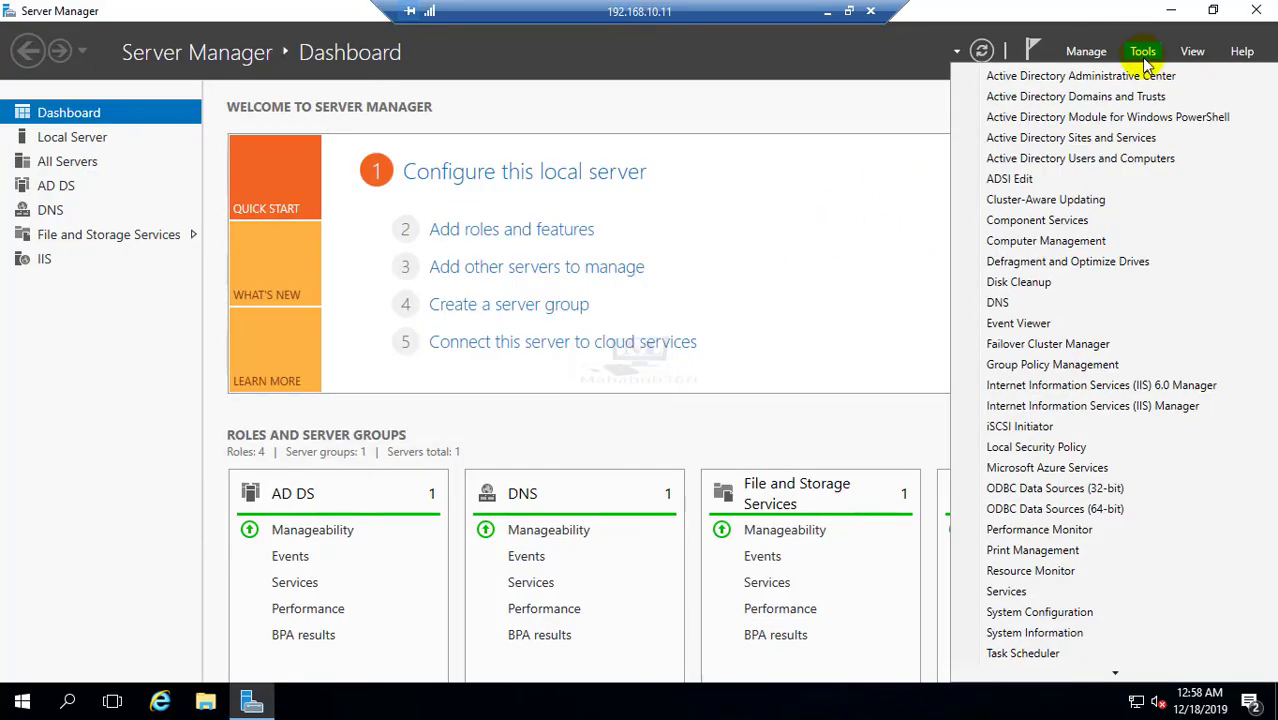
click(1120, 162)
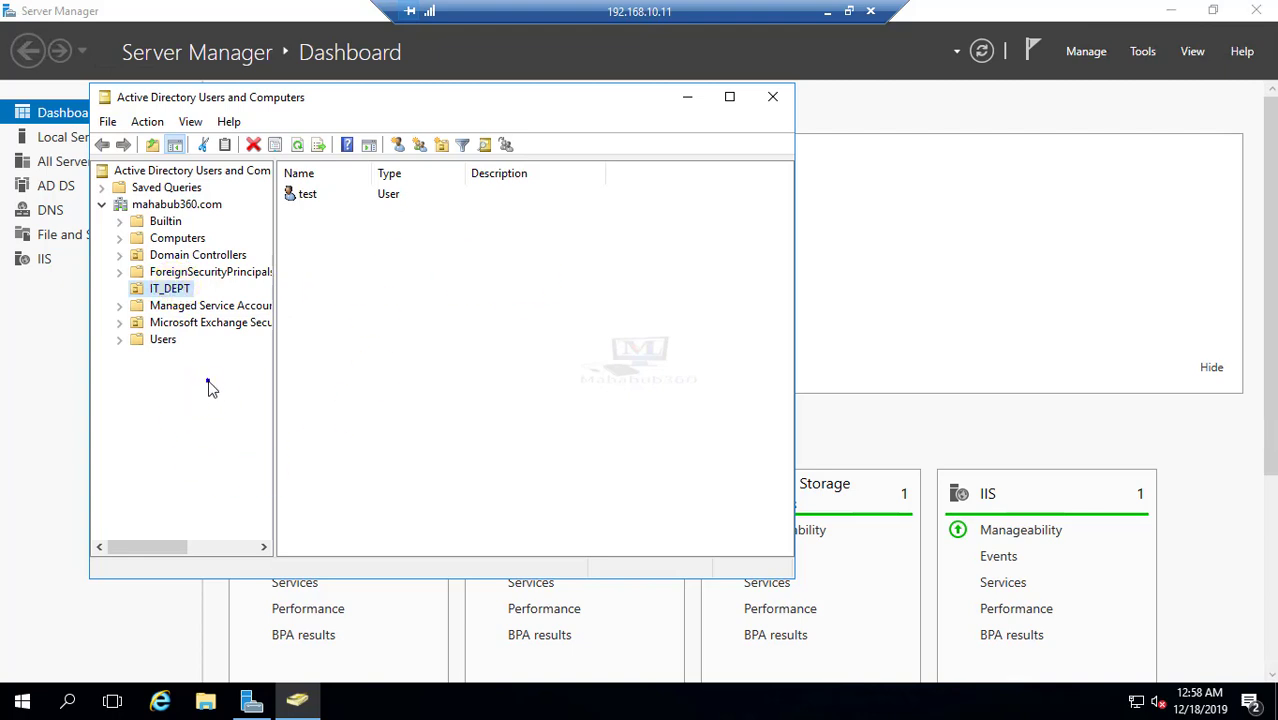
Step: Start a new organizational unit under the mahabub360.com domain
right_click(141, 203)
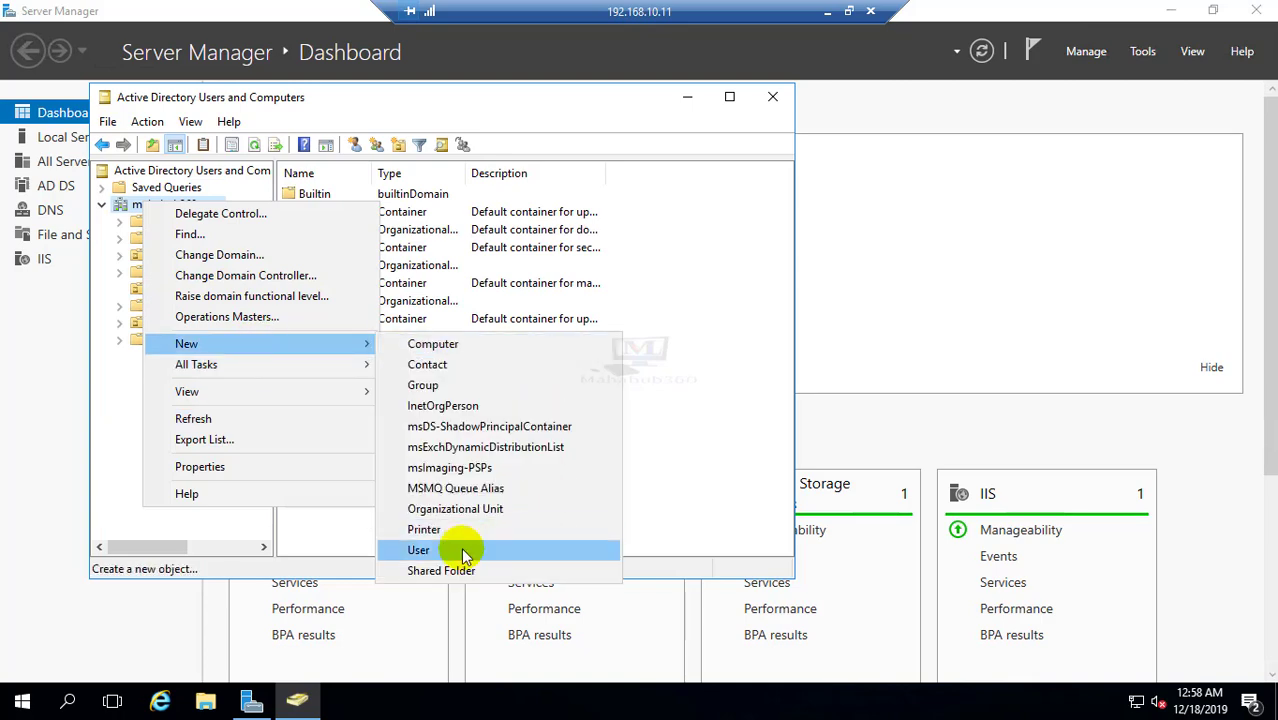
right_click(172, 204)
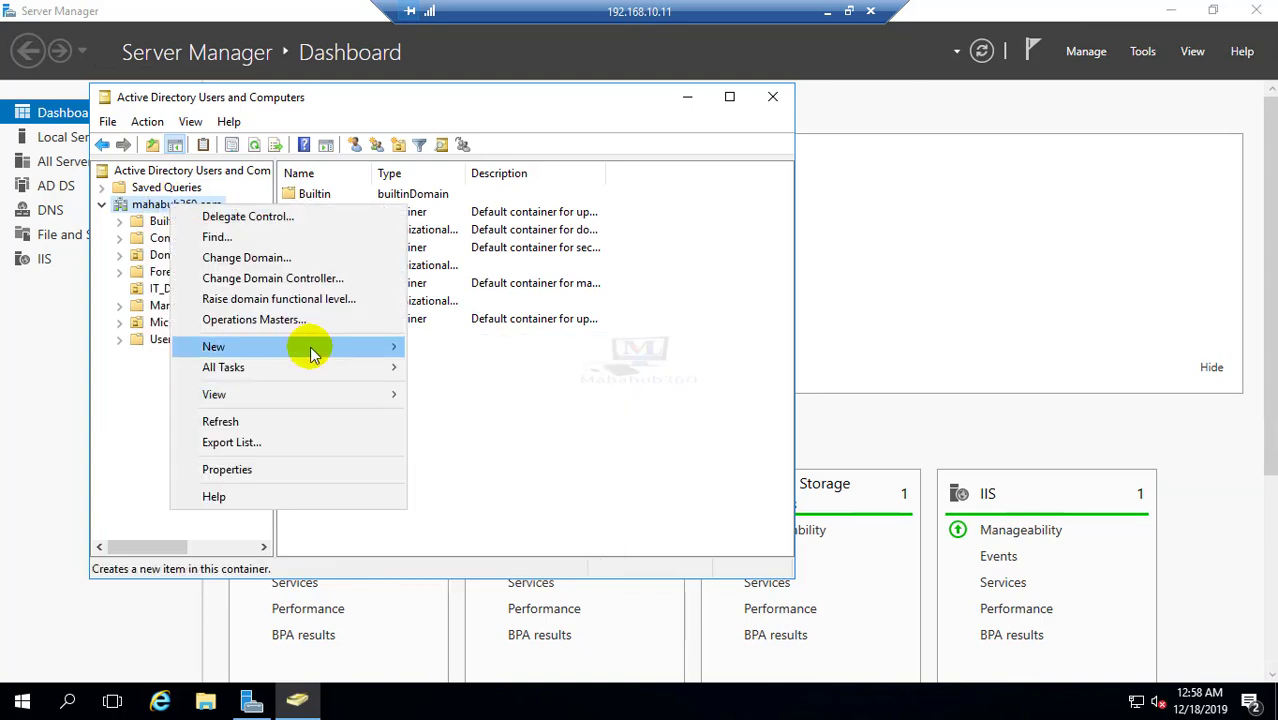
mouse_move(308, 348)
click(495, 512)
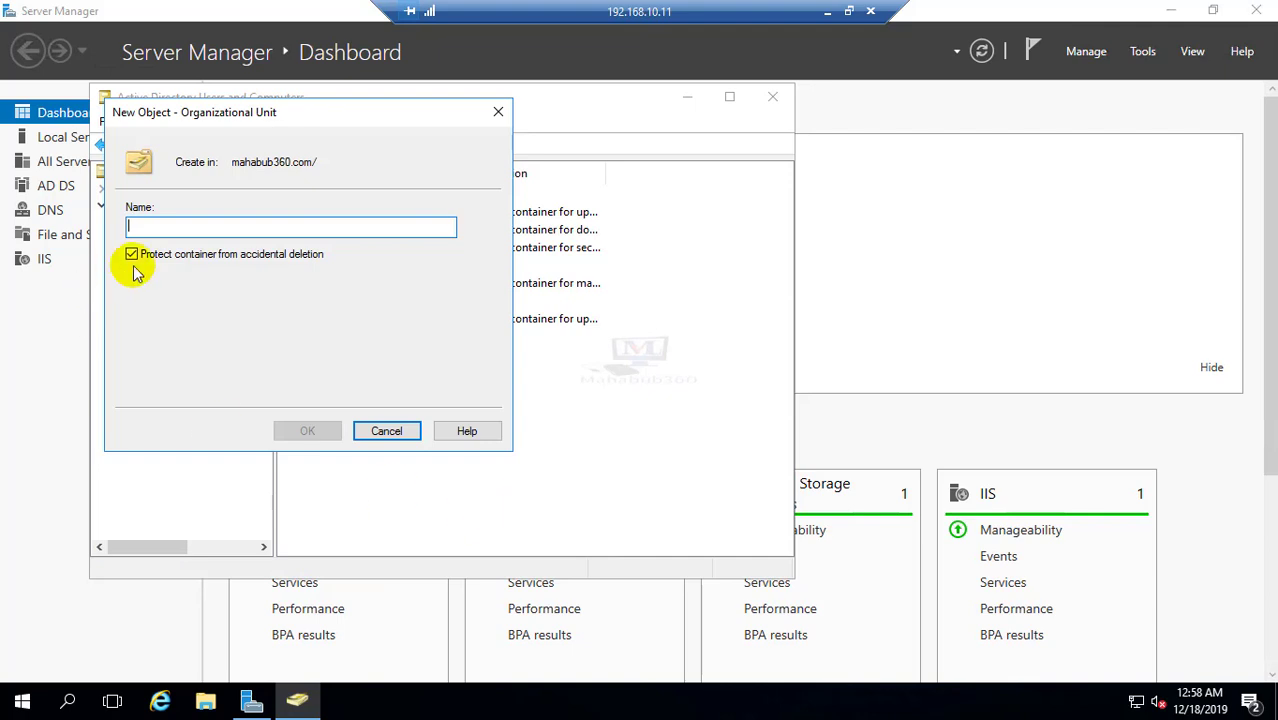
Step: Name the new organizational unit Accounts_Dept and create it
text(C)
key(BackSpace)
text(Accounts)
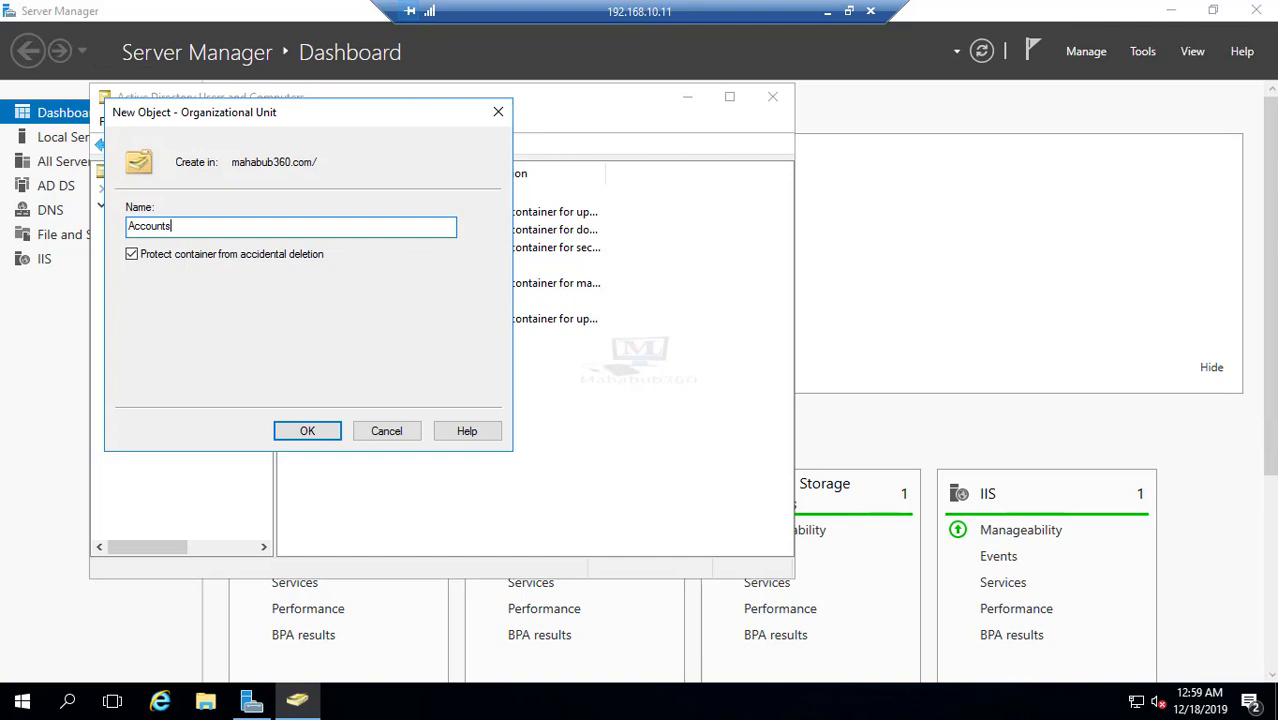
text(_Dept)
click(307, 430)
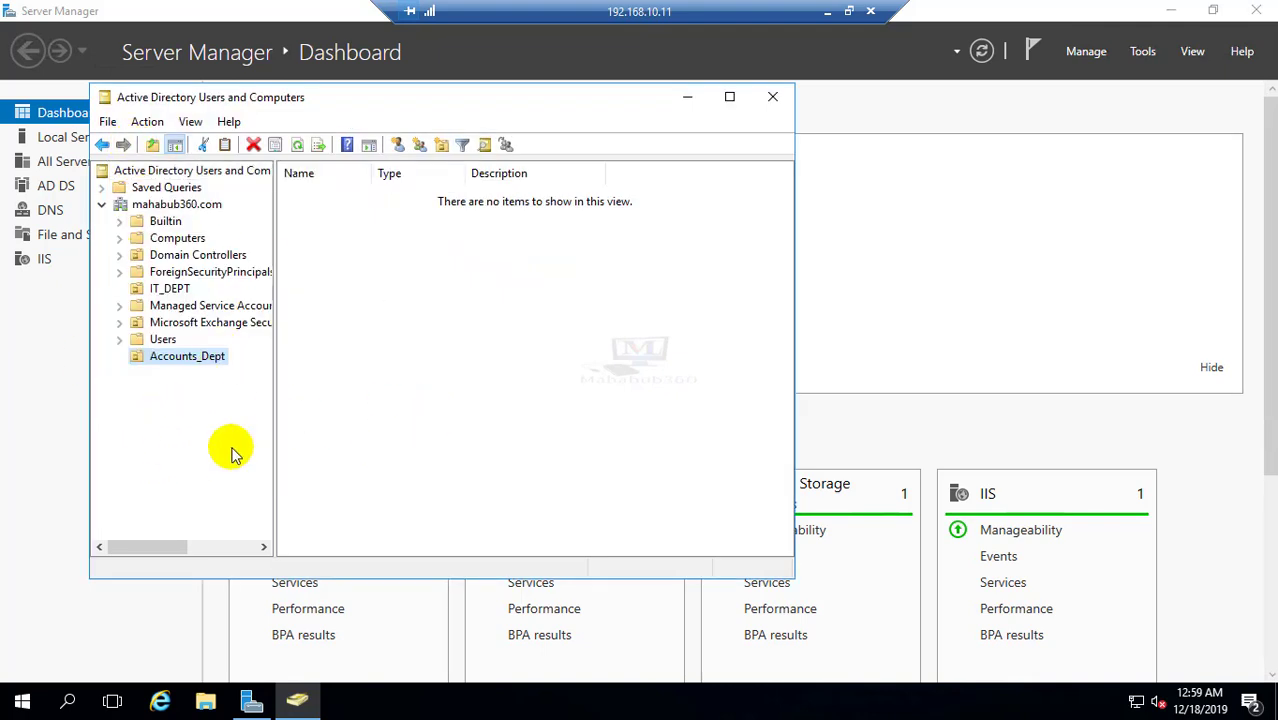
Step: Create an HR_Dept organizational unit under mahabub360.com
right_click(153, 206)
click(294, 349)
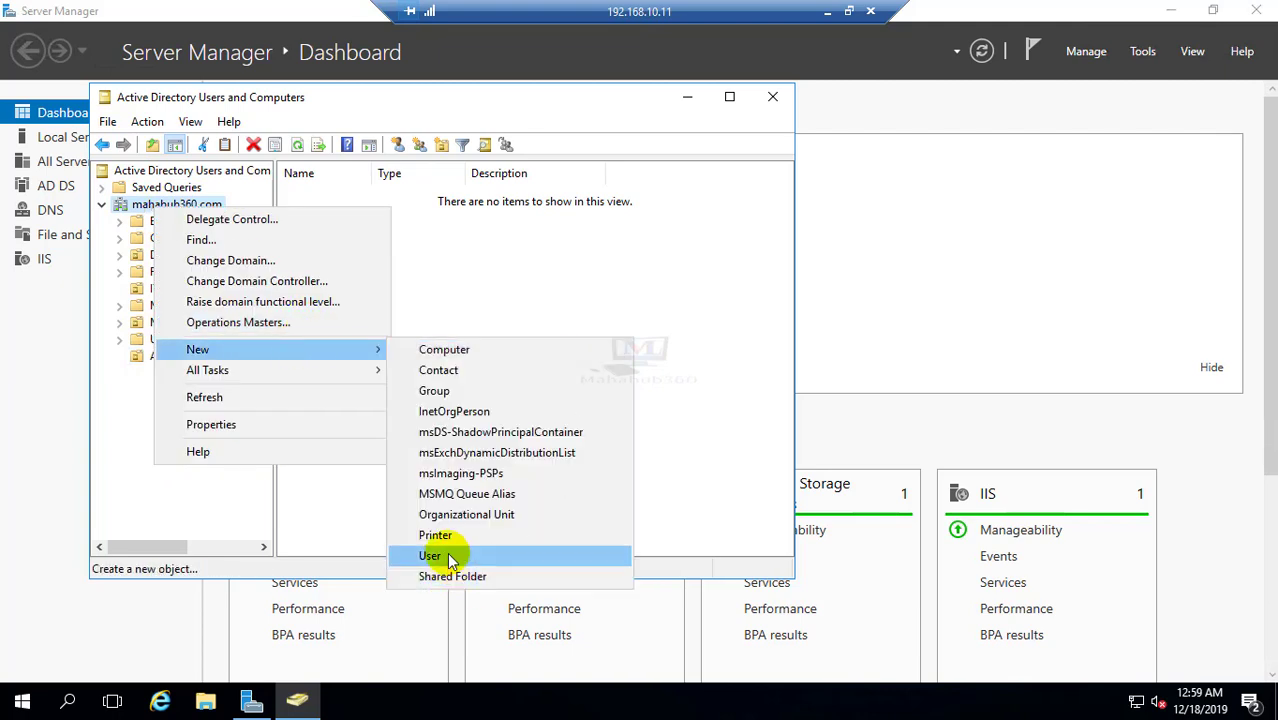
click(462, 514)
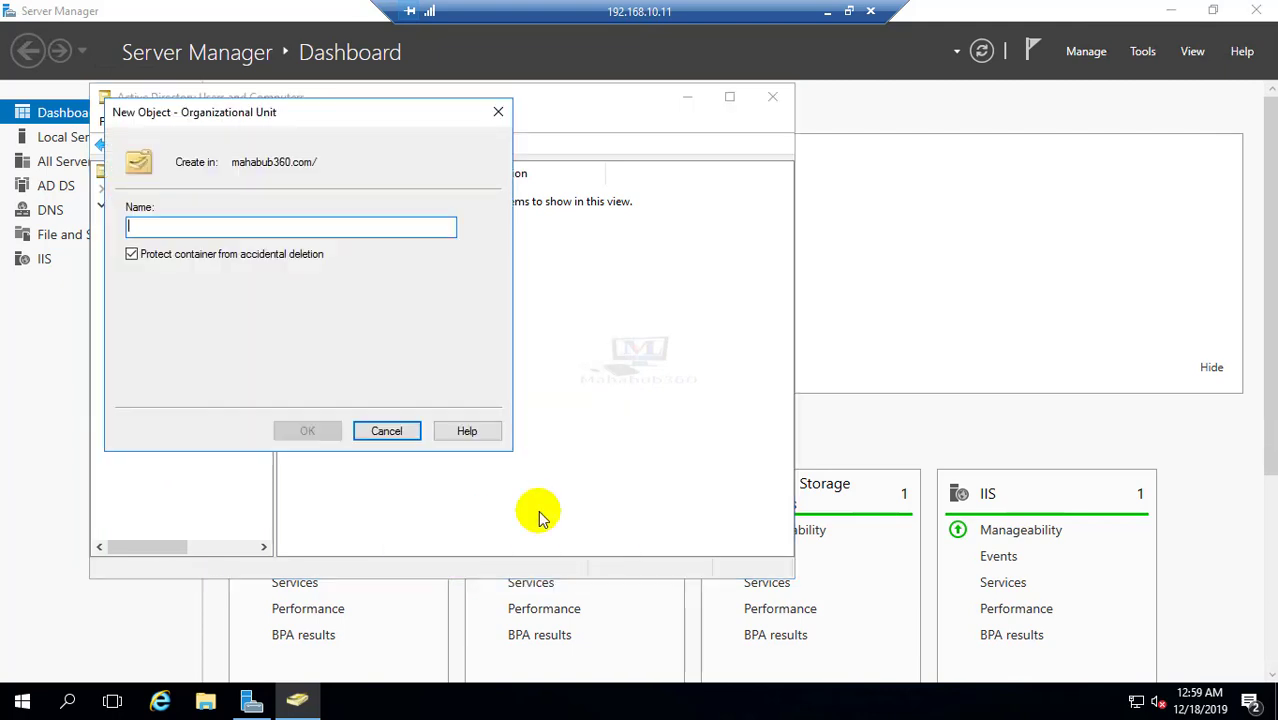
text(HR)
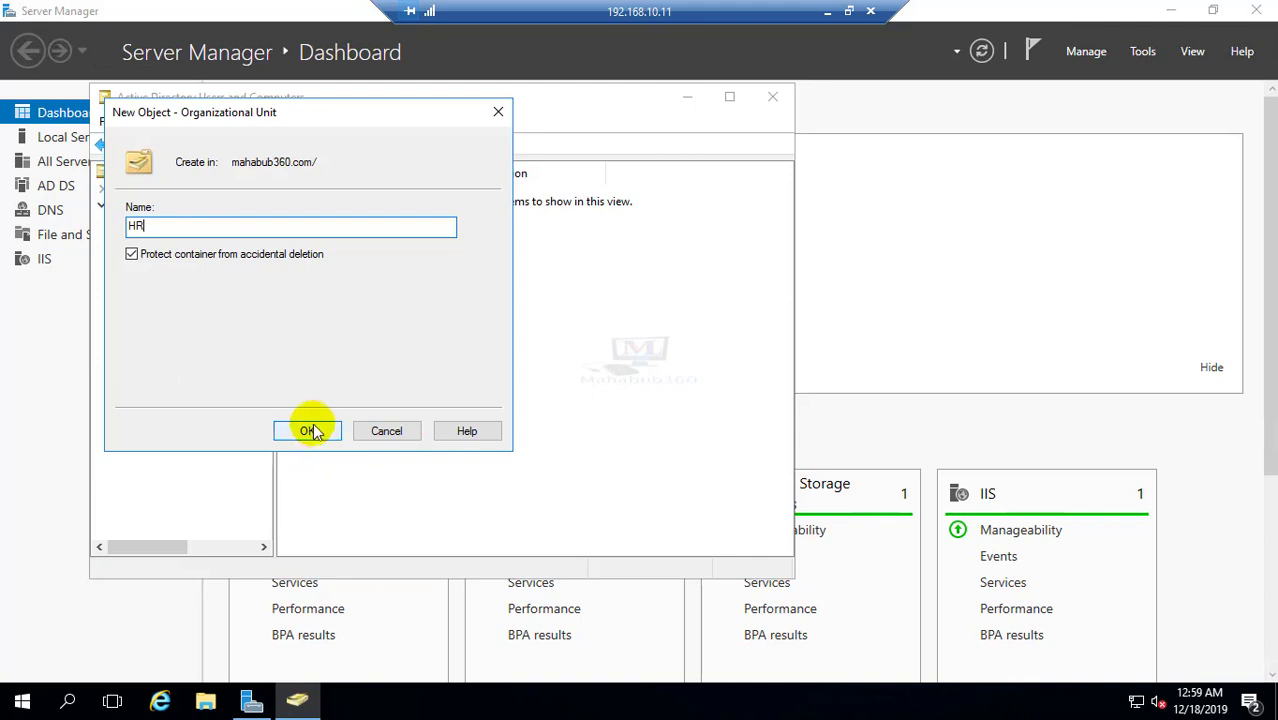
text(_De)
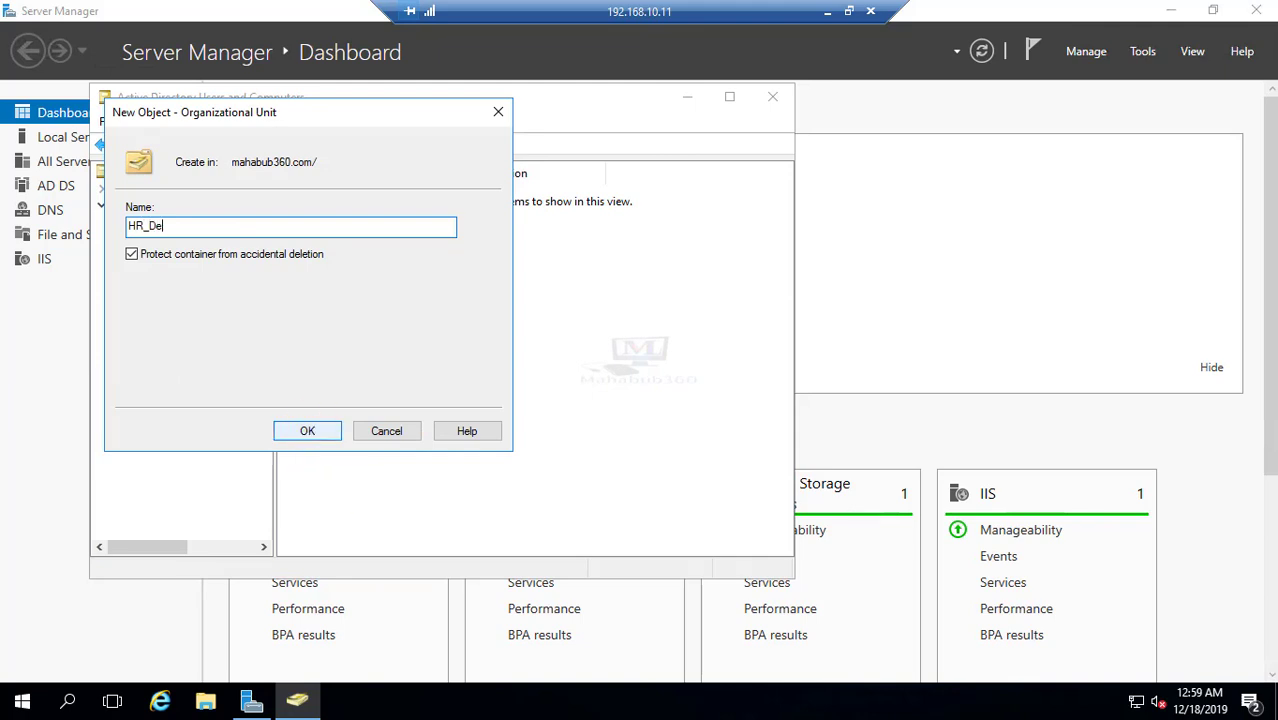
text(pt)
key(Return)
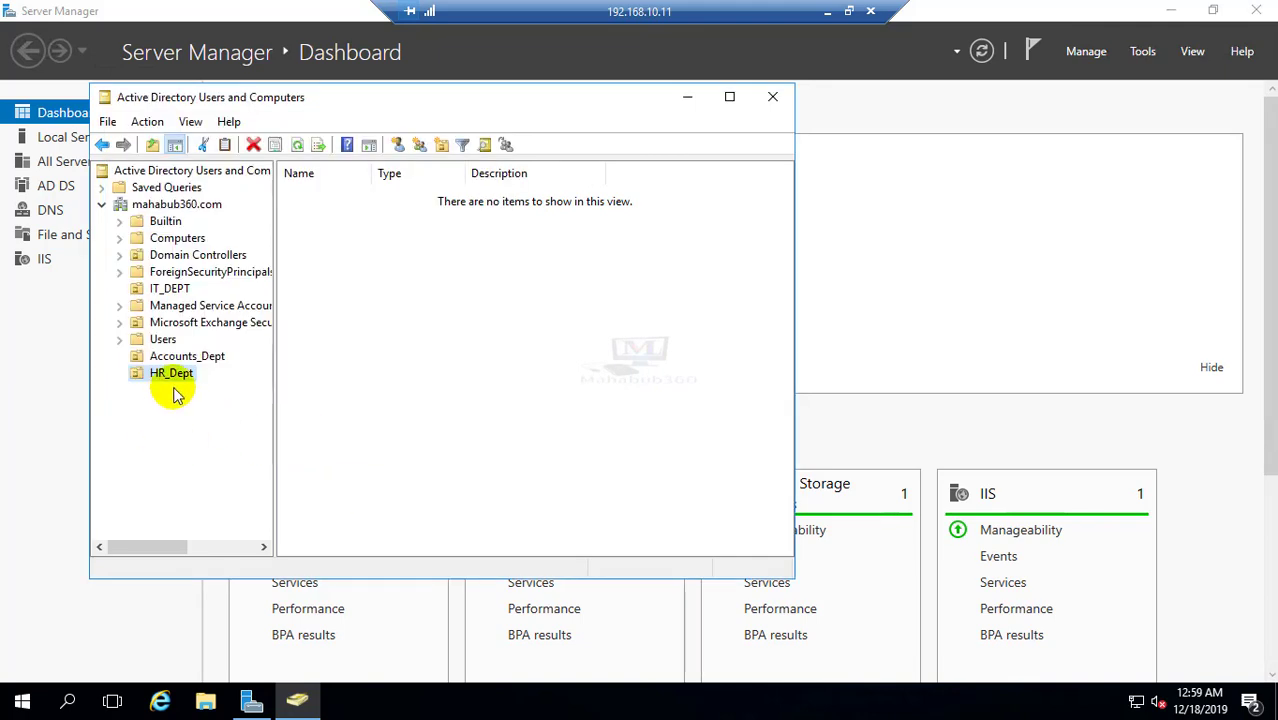
Step: Create a sales_Dept organizational unit under mahabub360.com
click(165, 289)
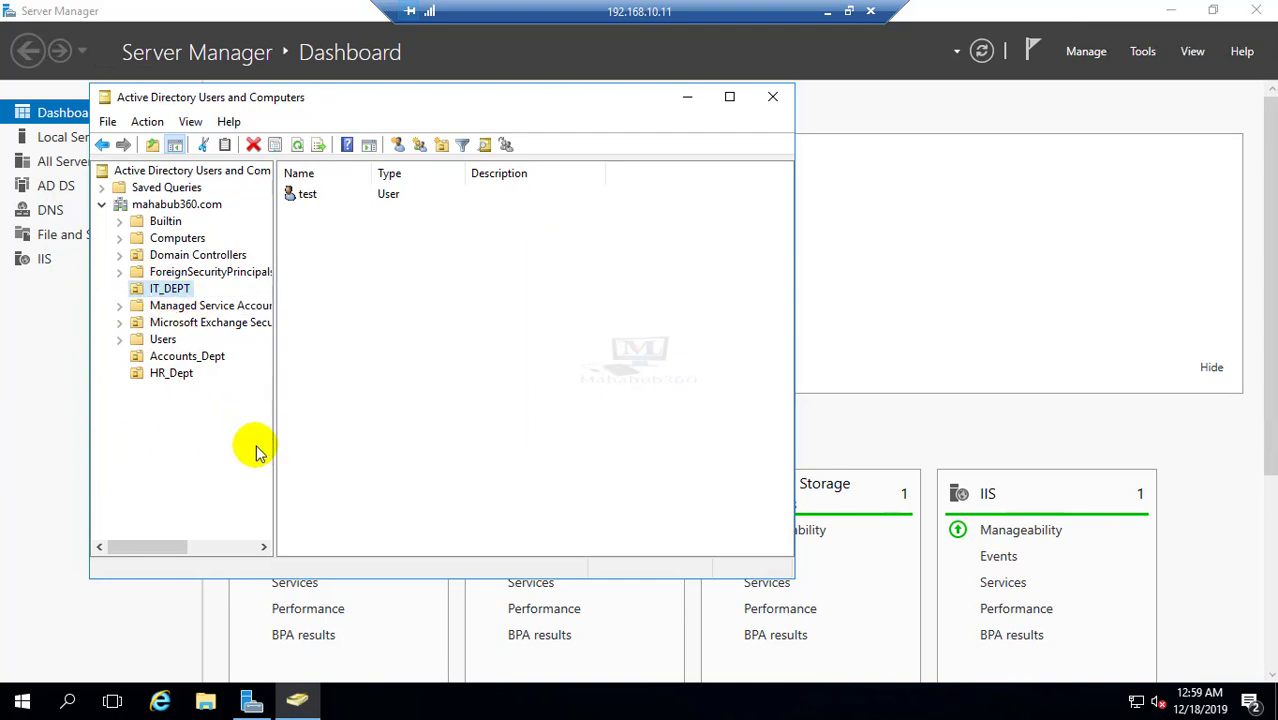
click(185, 357)
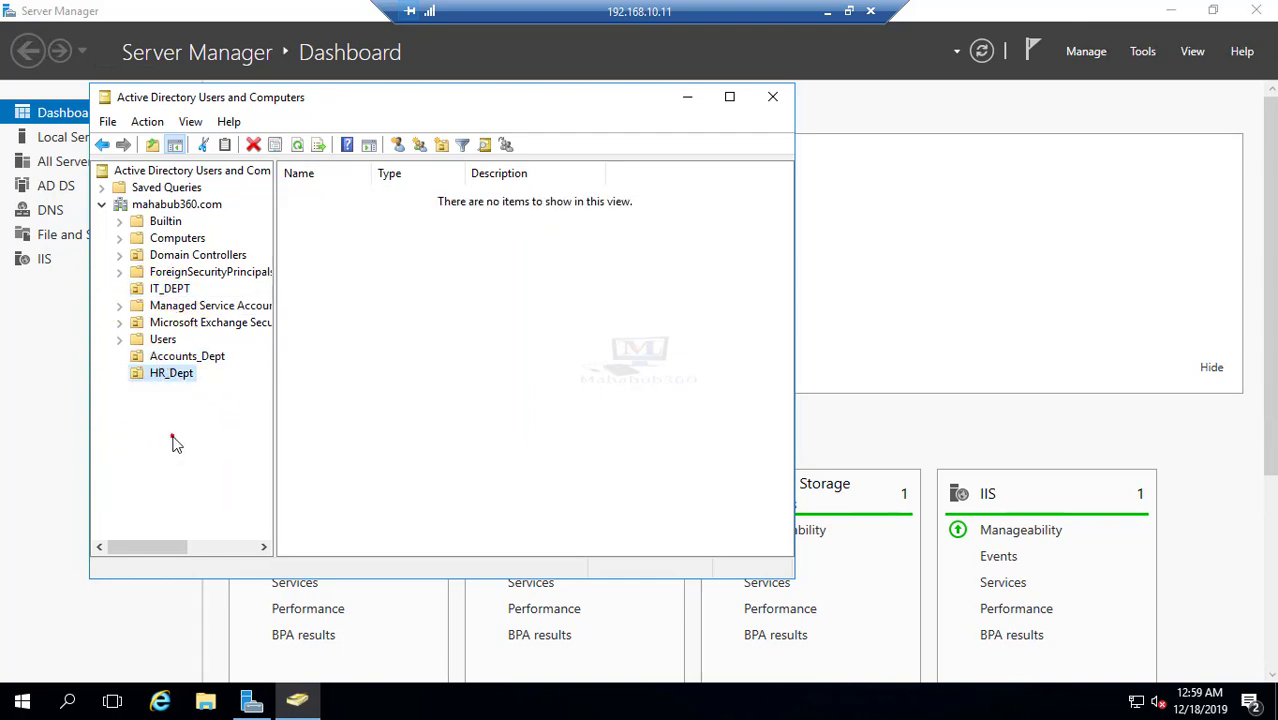
click(150, 204)
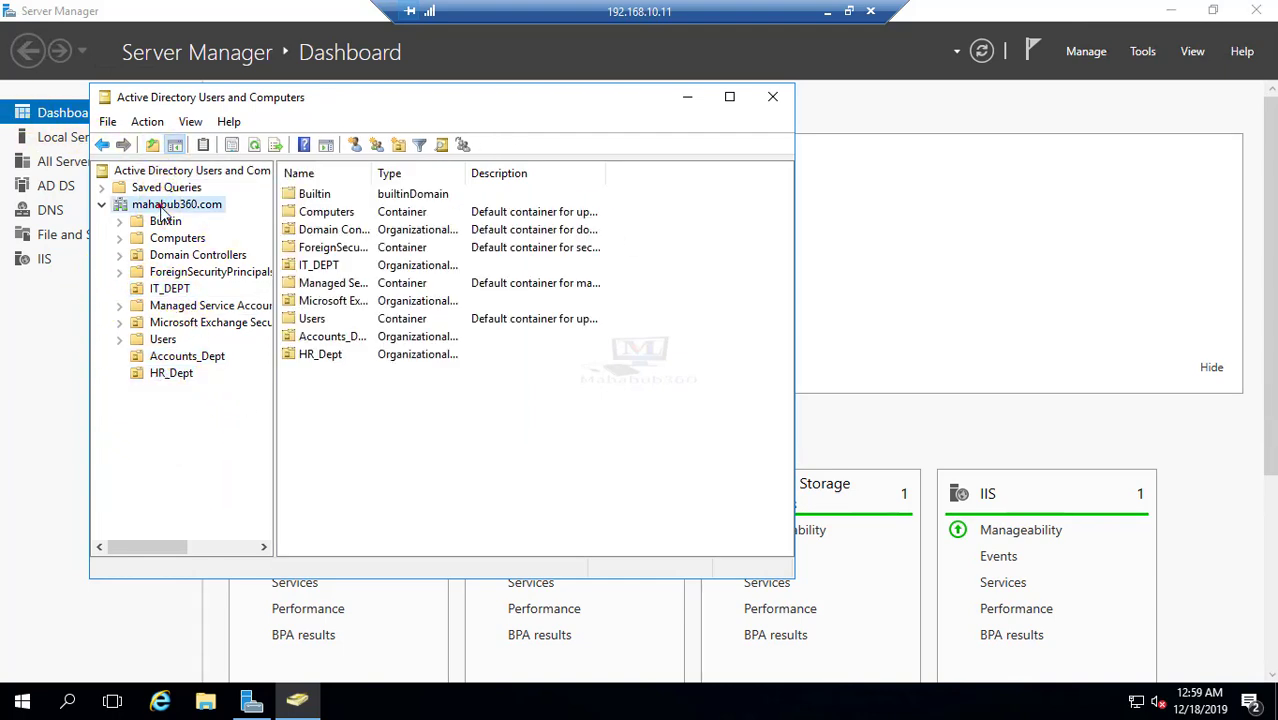
right_click(160, 207)
mouse_move(299, 353)
click(556, 508)
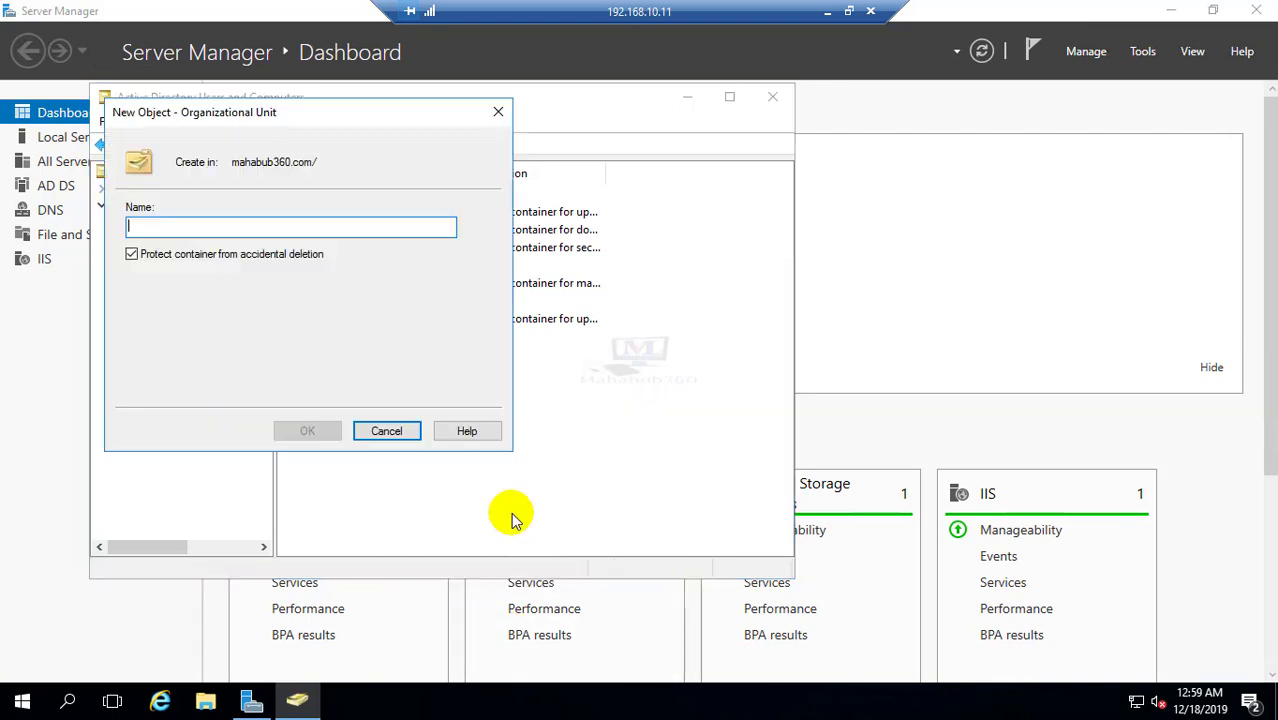
text(sales_De)
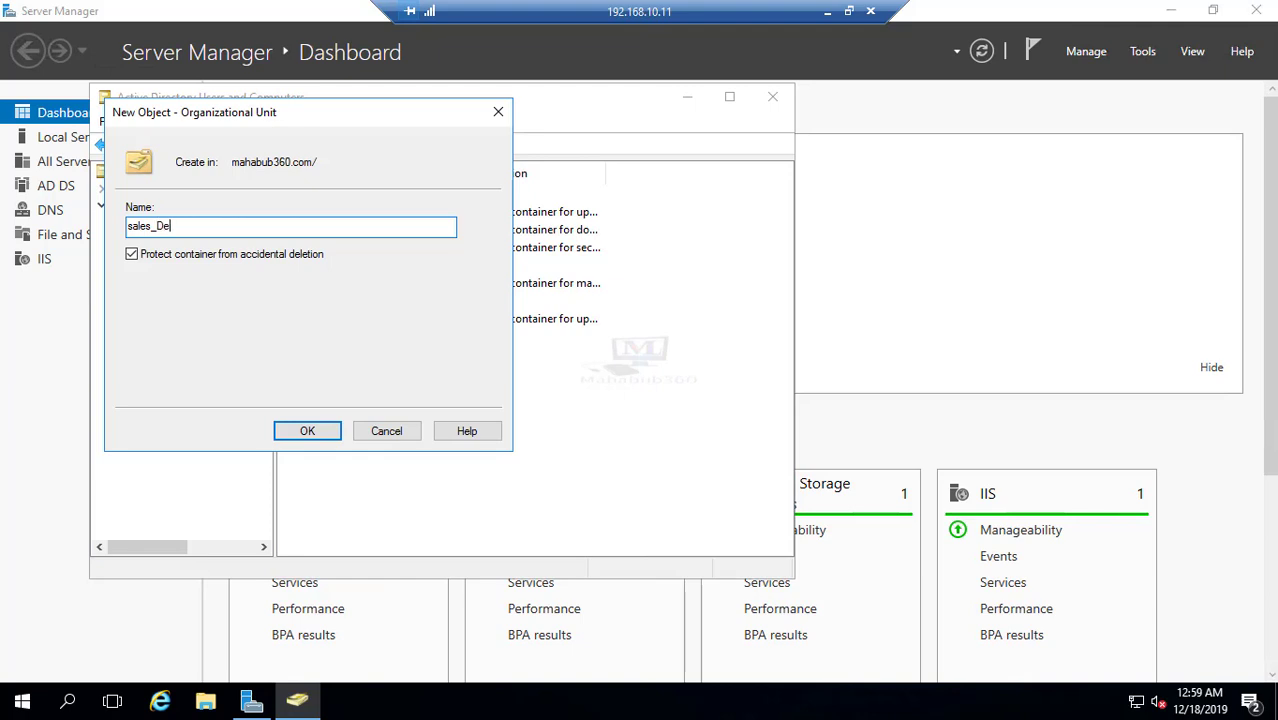
text(pt)
click(307, 431)
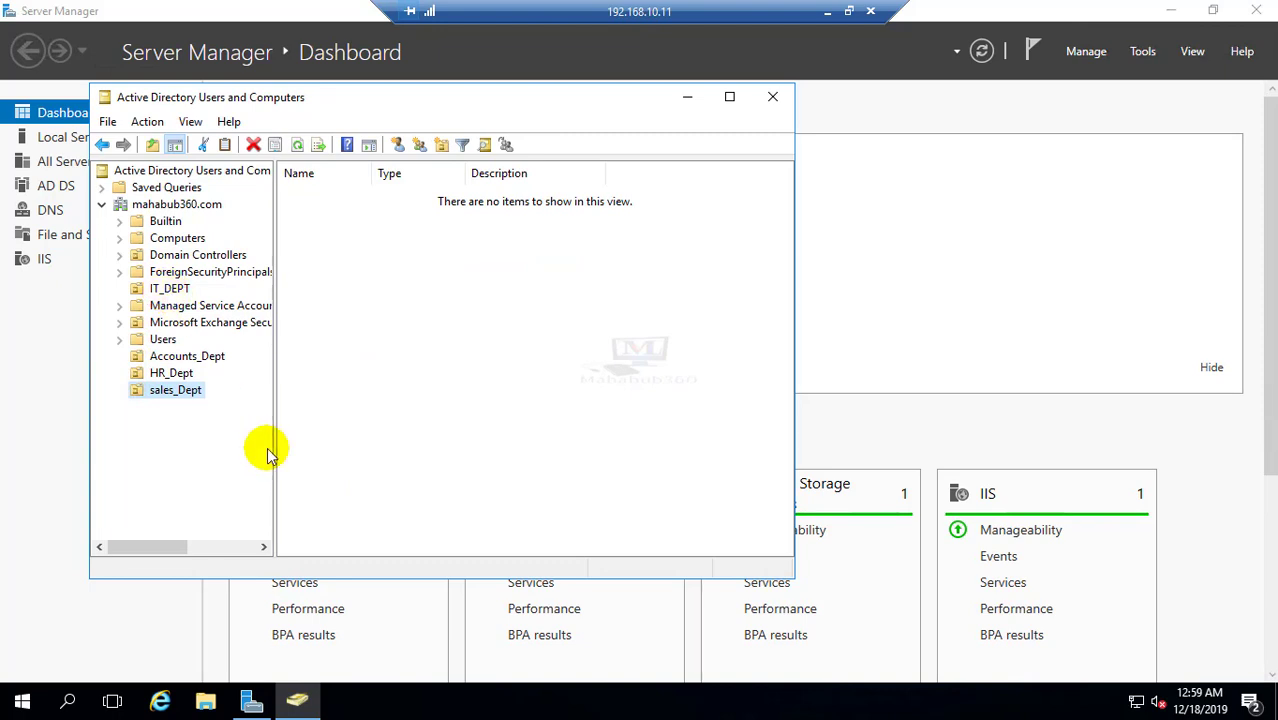
Step: Create user ac1 in Accounts_Dept without forcing a password change at next logon
shift+click(184, 355)
click(184, 355)
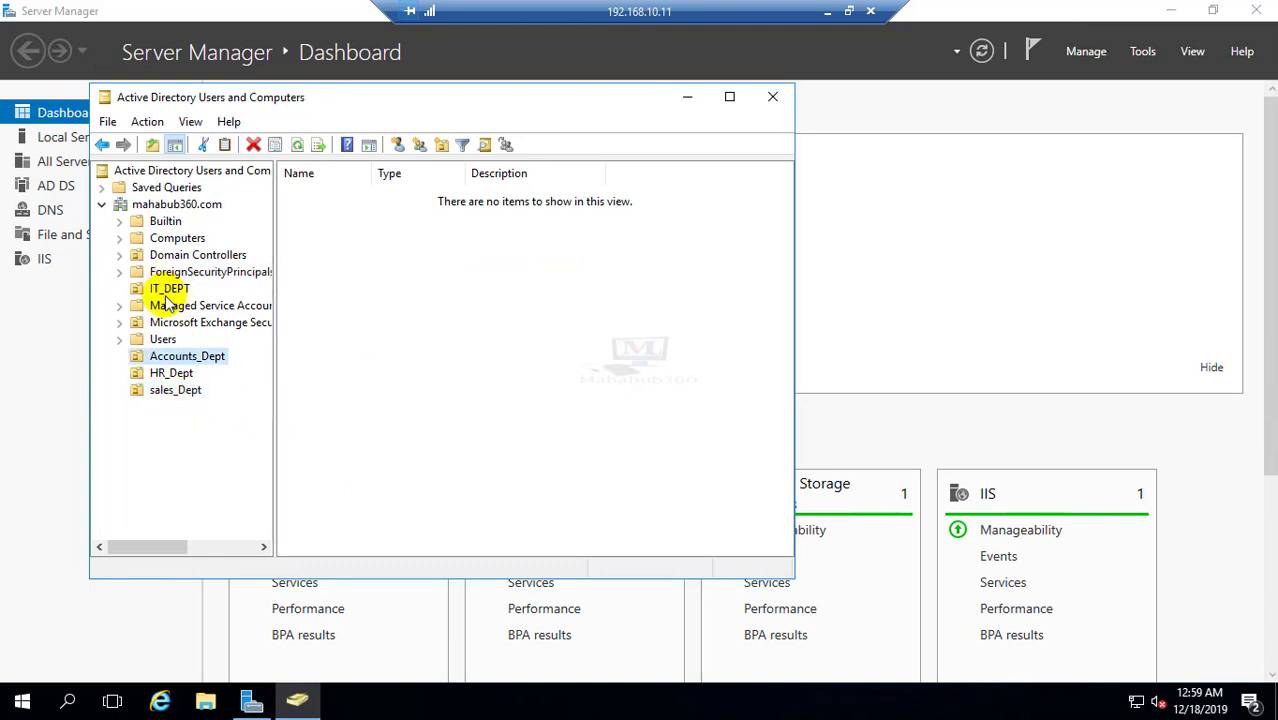
click(168, 288)
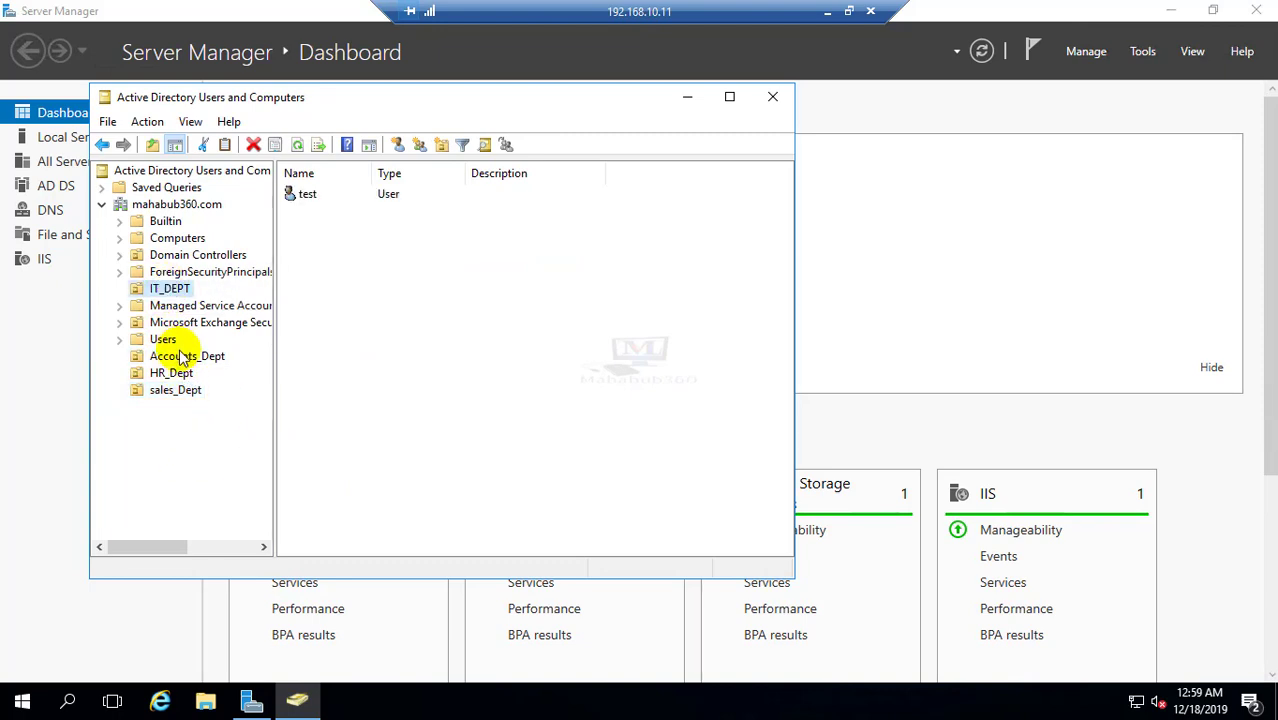
click(184, 356)
right_click(547, 308)
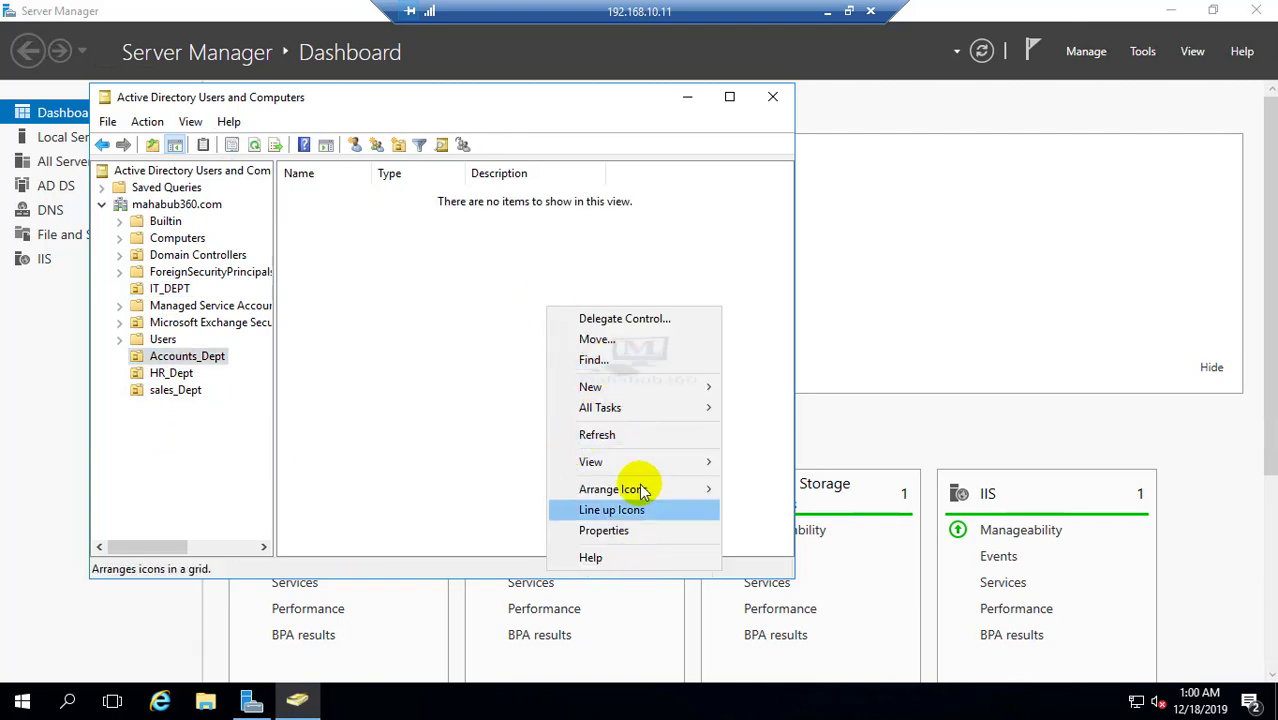
mouse_move(650, 386)
click(757, 591)
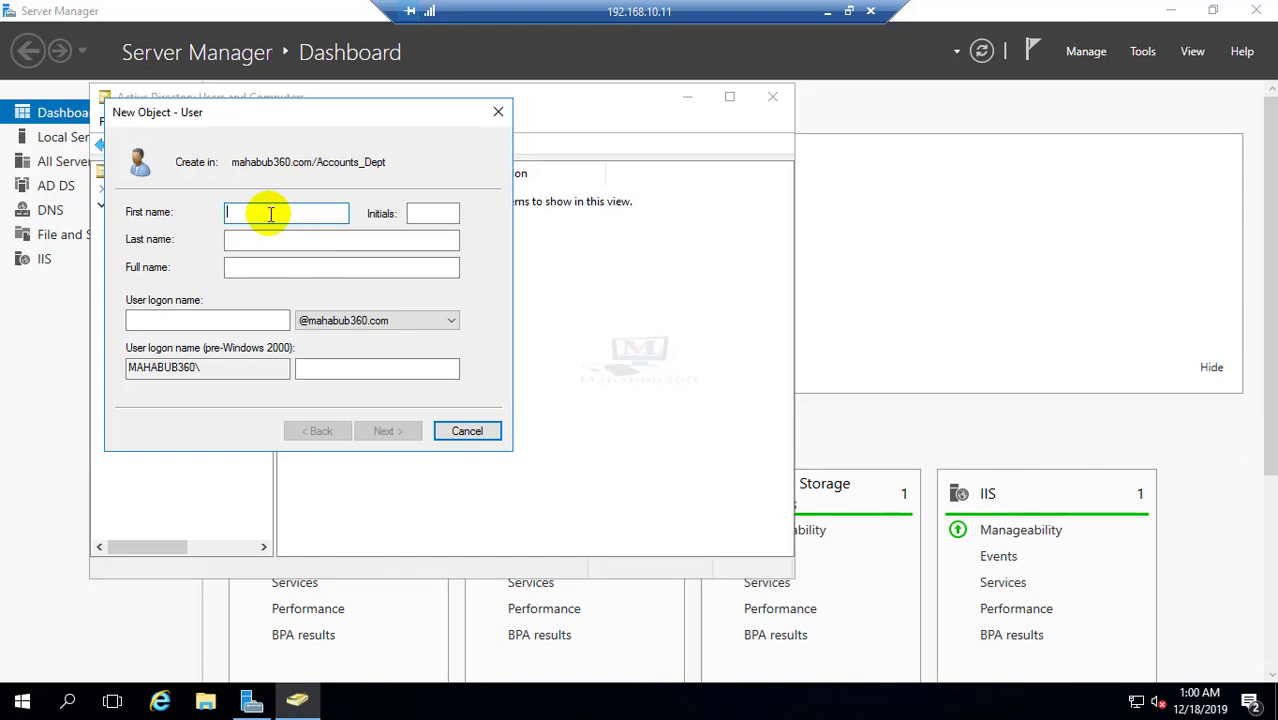
text(ac)
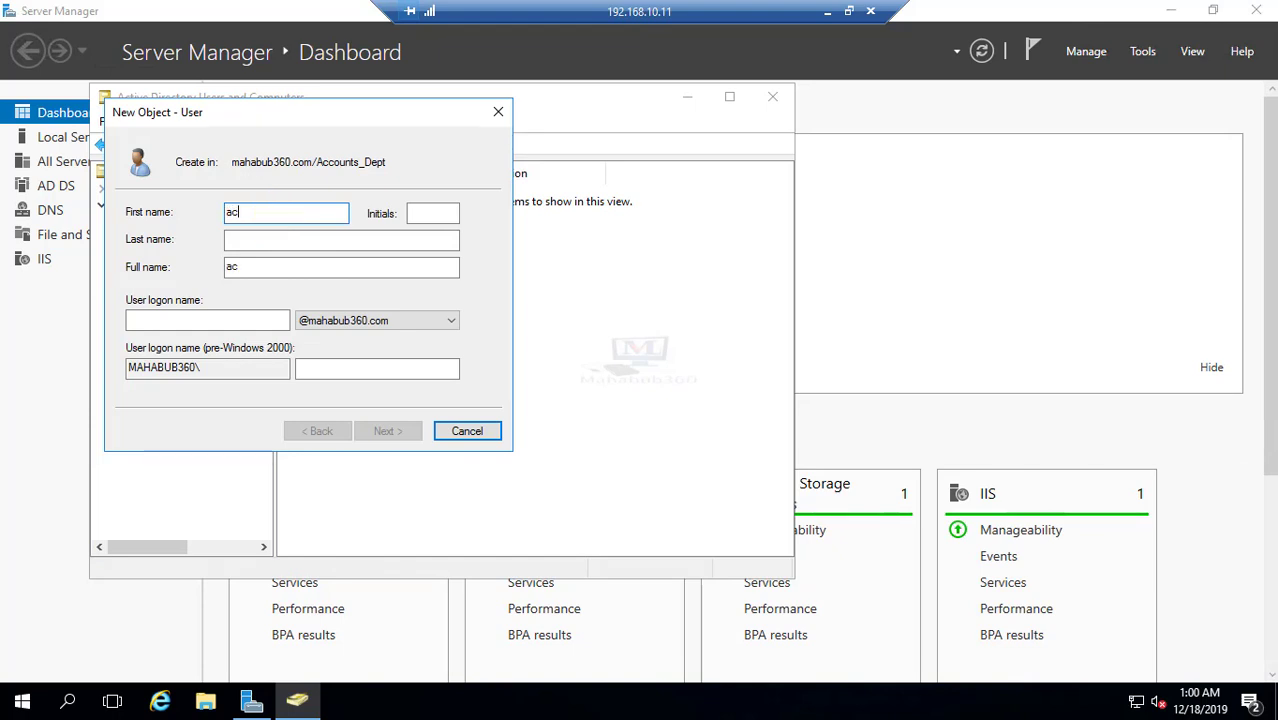
text(ac)
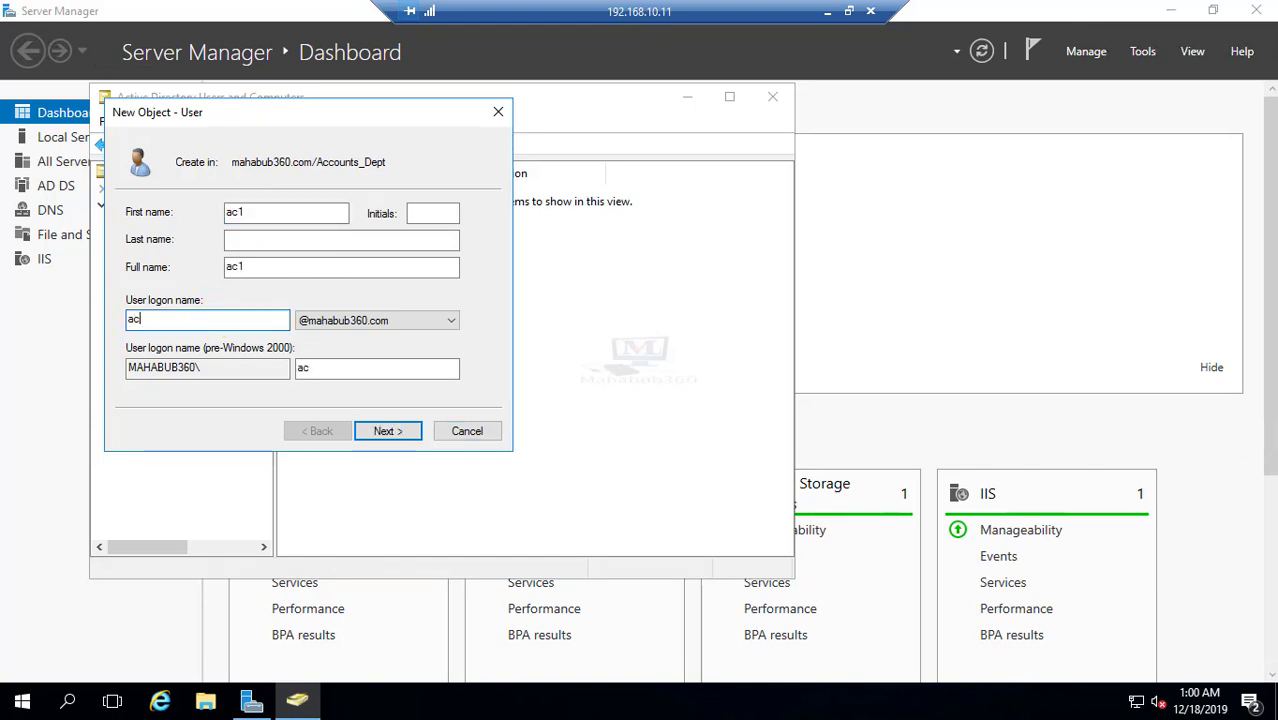
text(1)
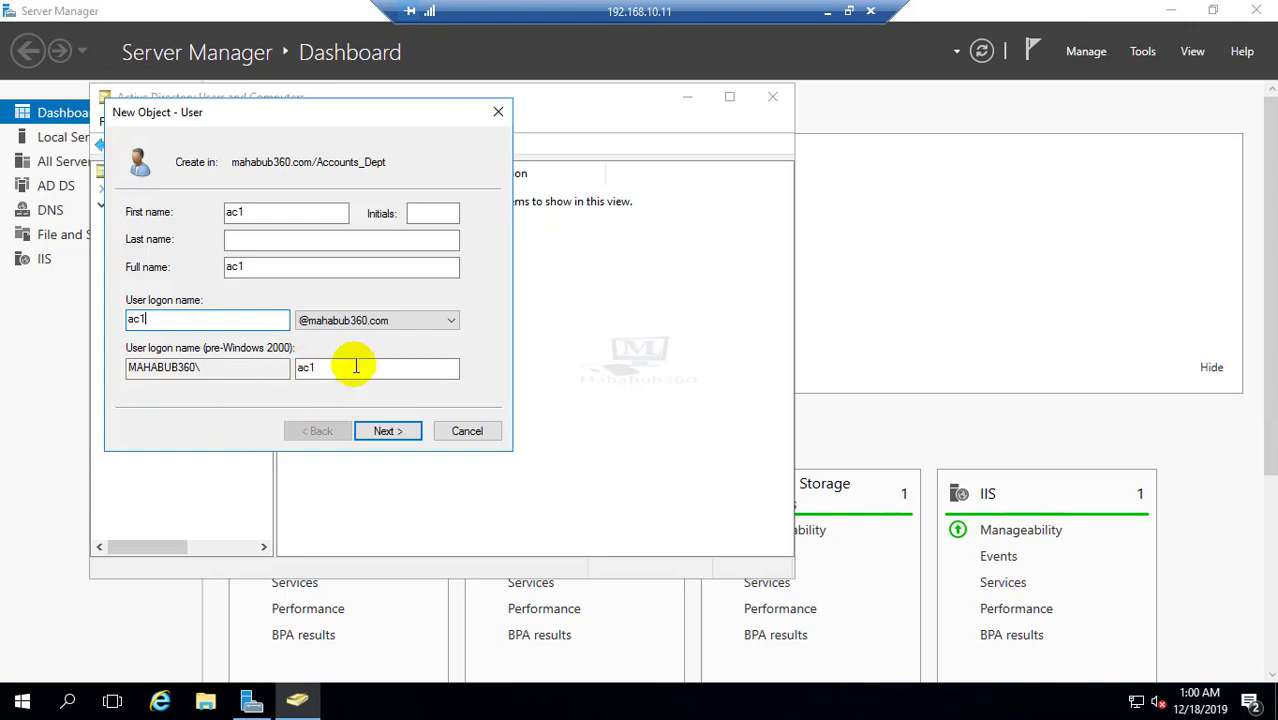
click(388, 431)
click(201, 273)
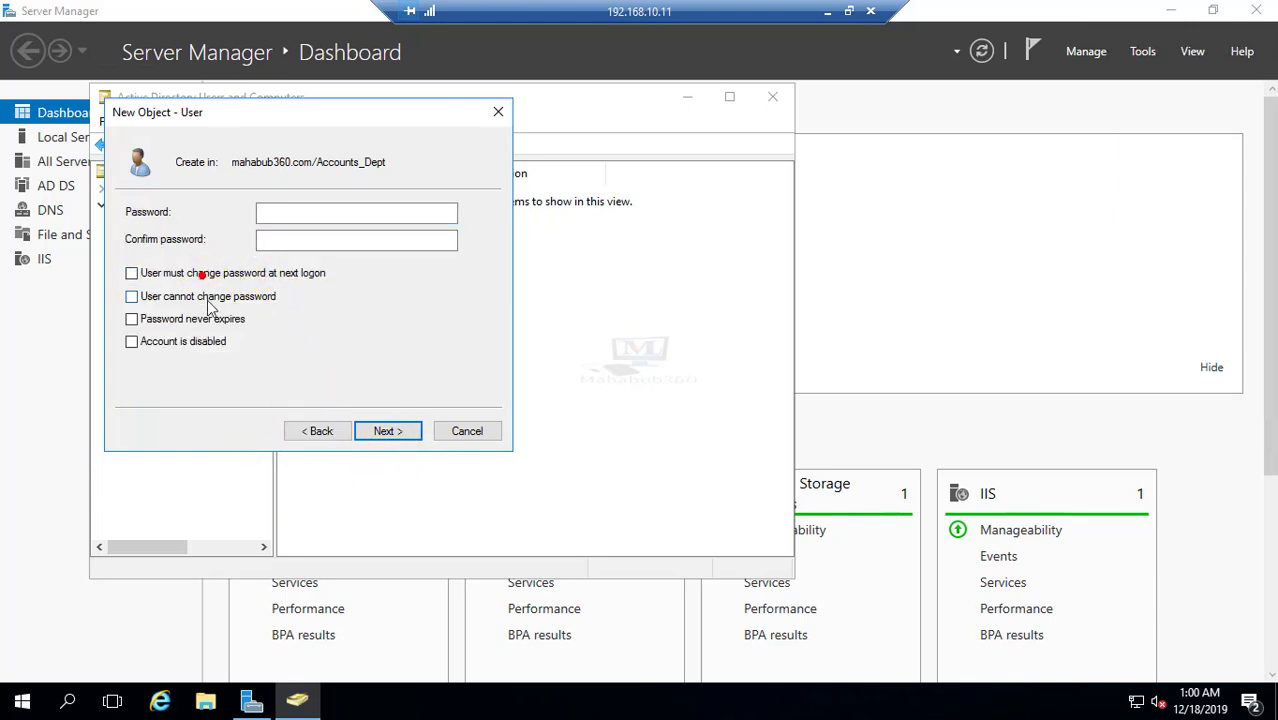
click(405, 431)
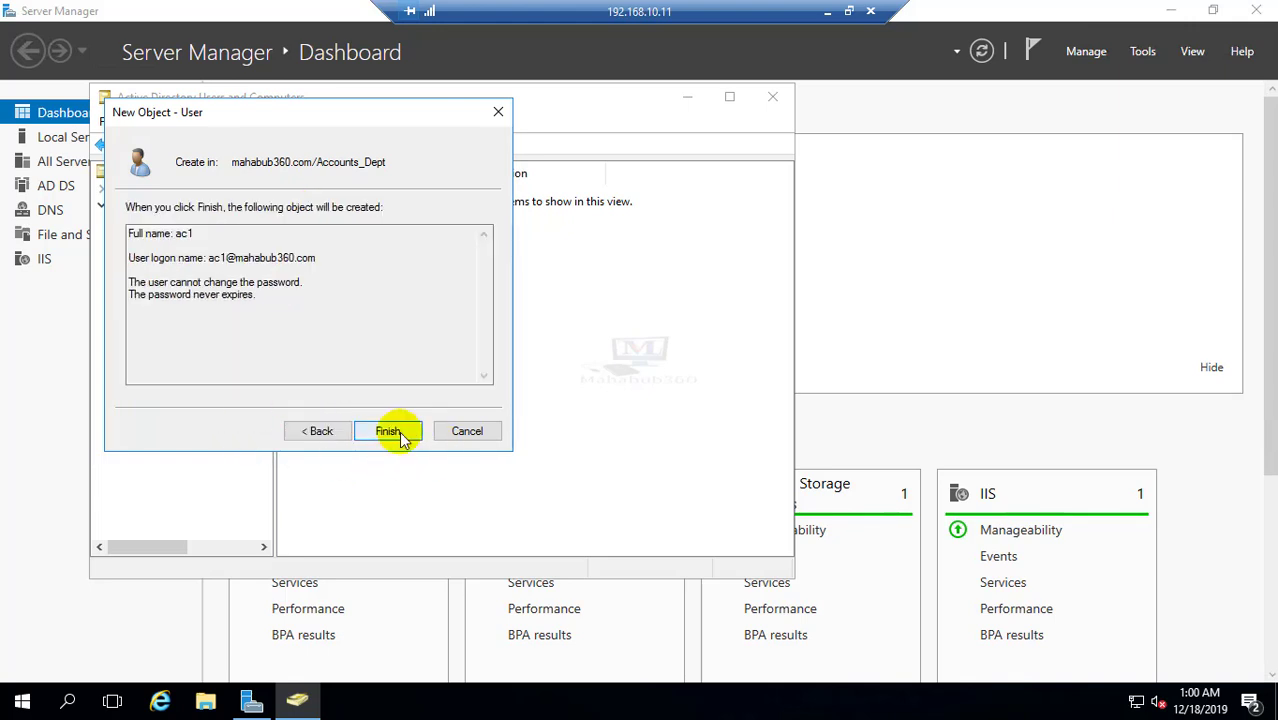
click(407, 432)
right_click(394, 286)
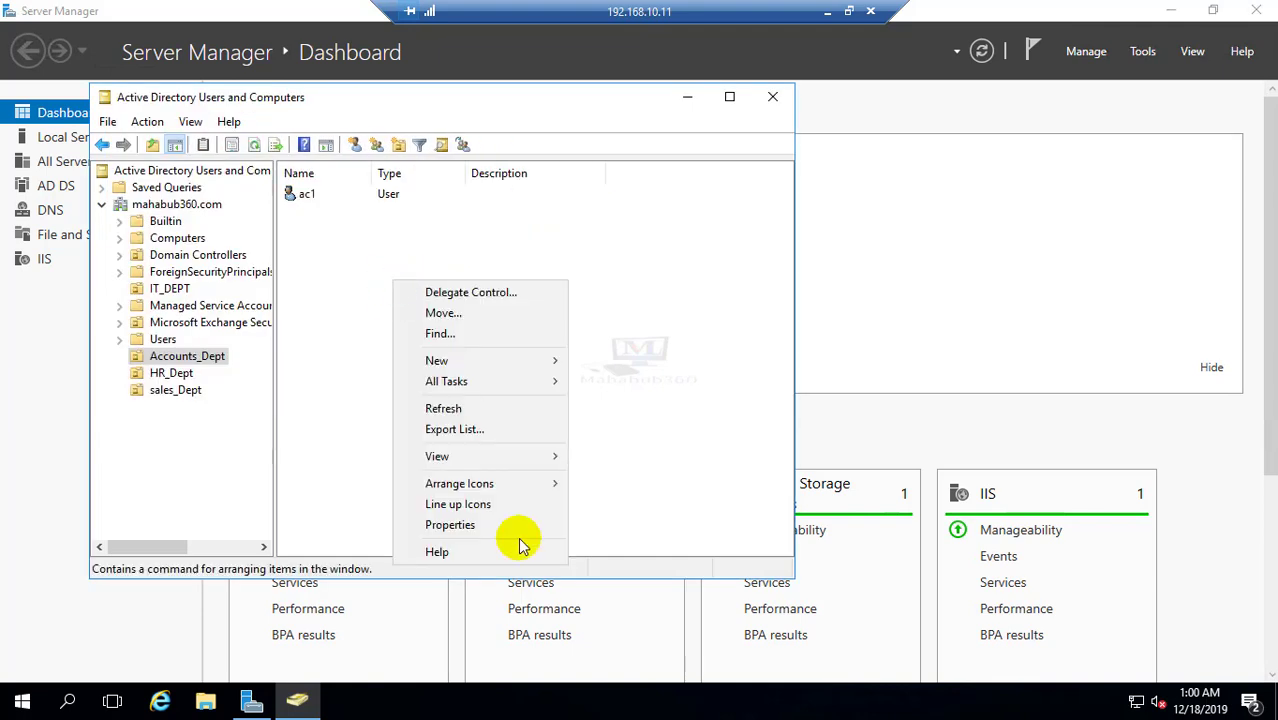
click(470, 406)
Step: Create user hr1 in HR_Dept with its password set to never expire
click(168, 375)
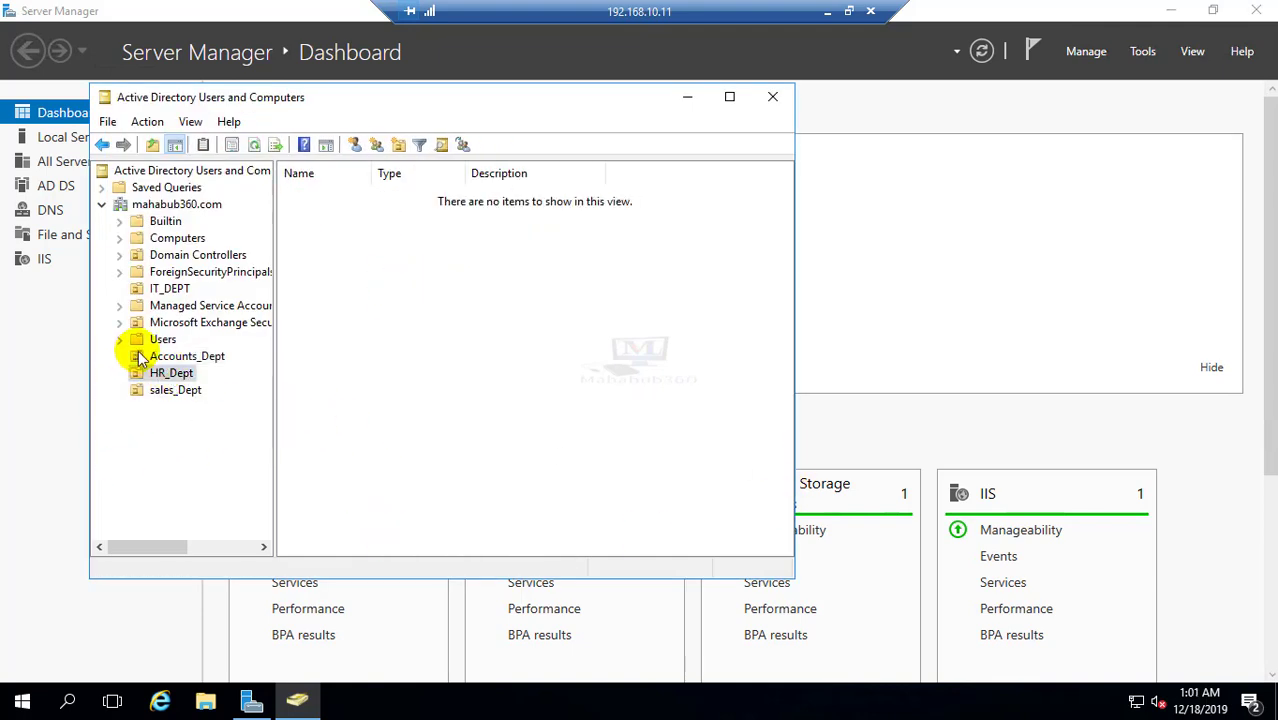
right_click(373, 304)
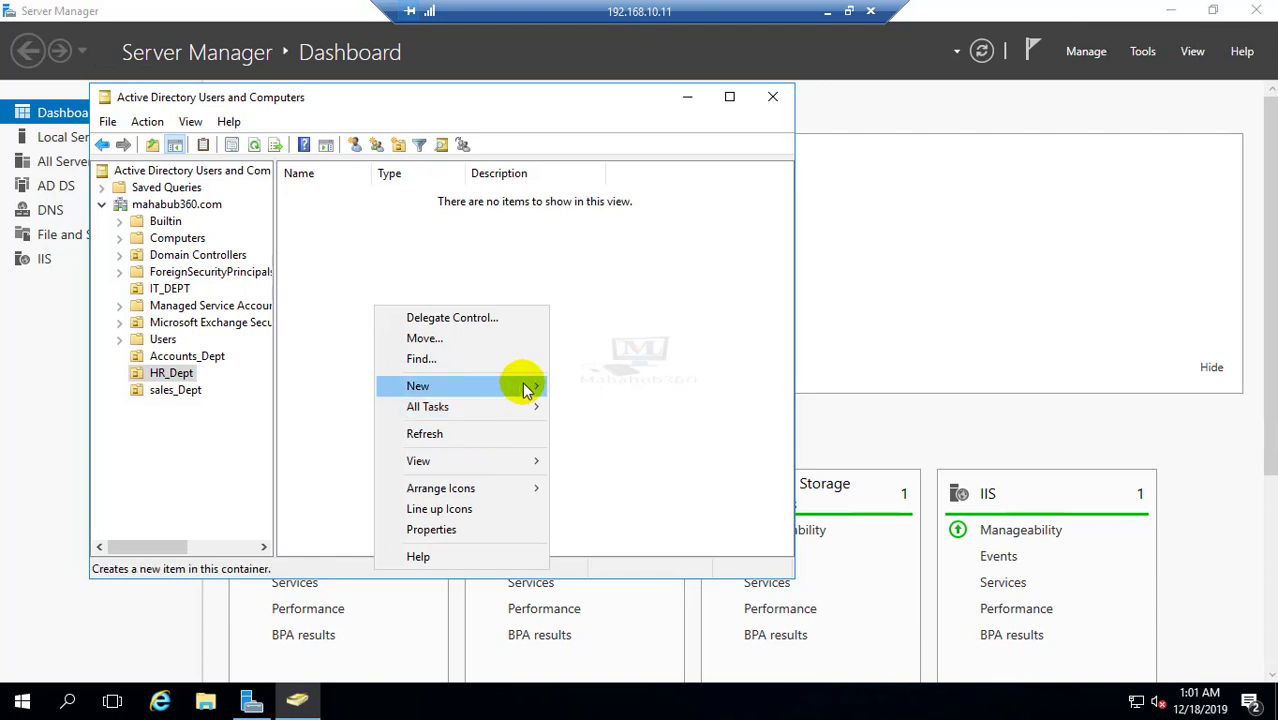
mouse_move(522, 382)
click(596, 591)
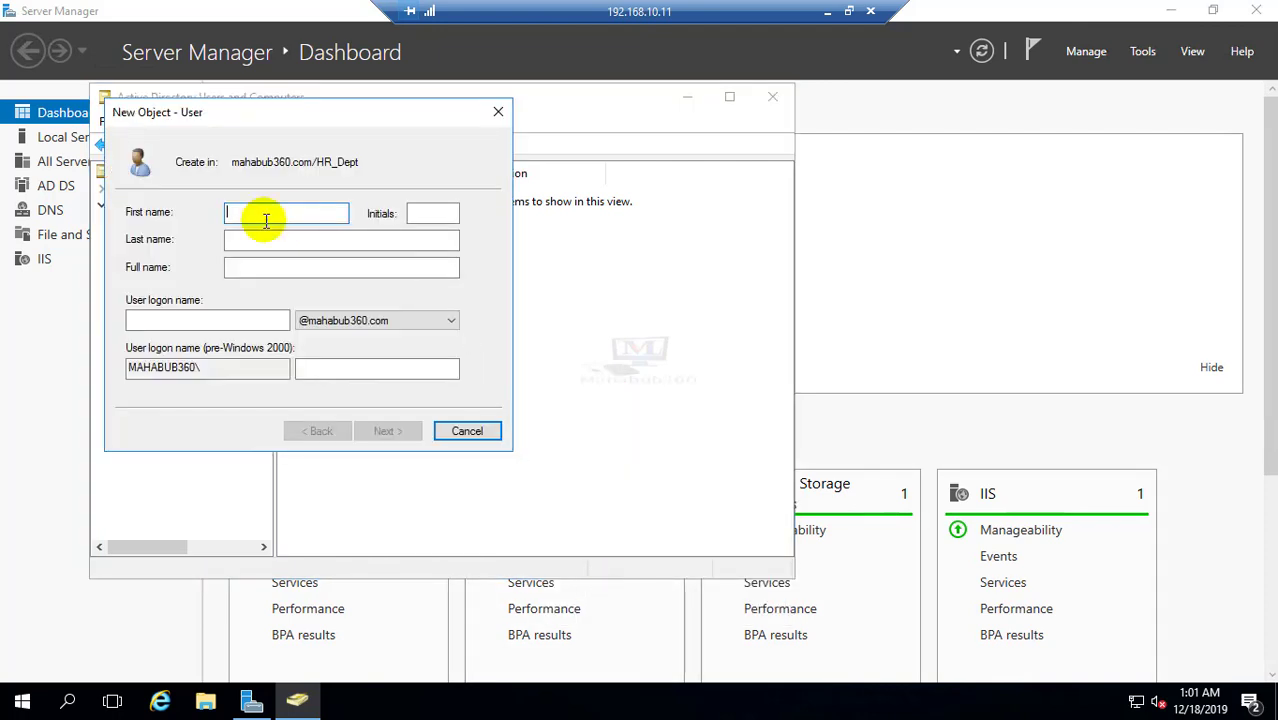
text(hr1)
click(168, 320)
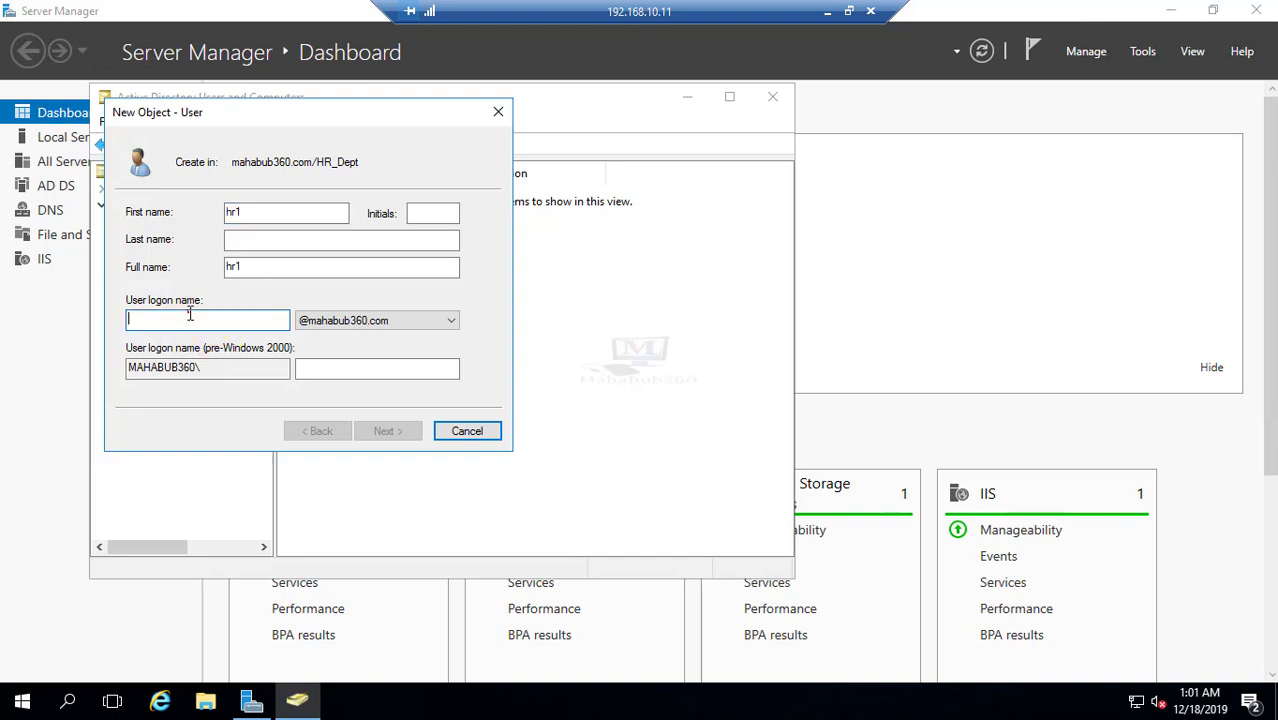
text(hr1)
key(Return)
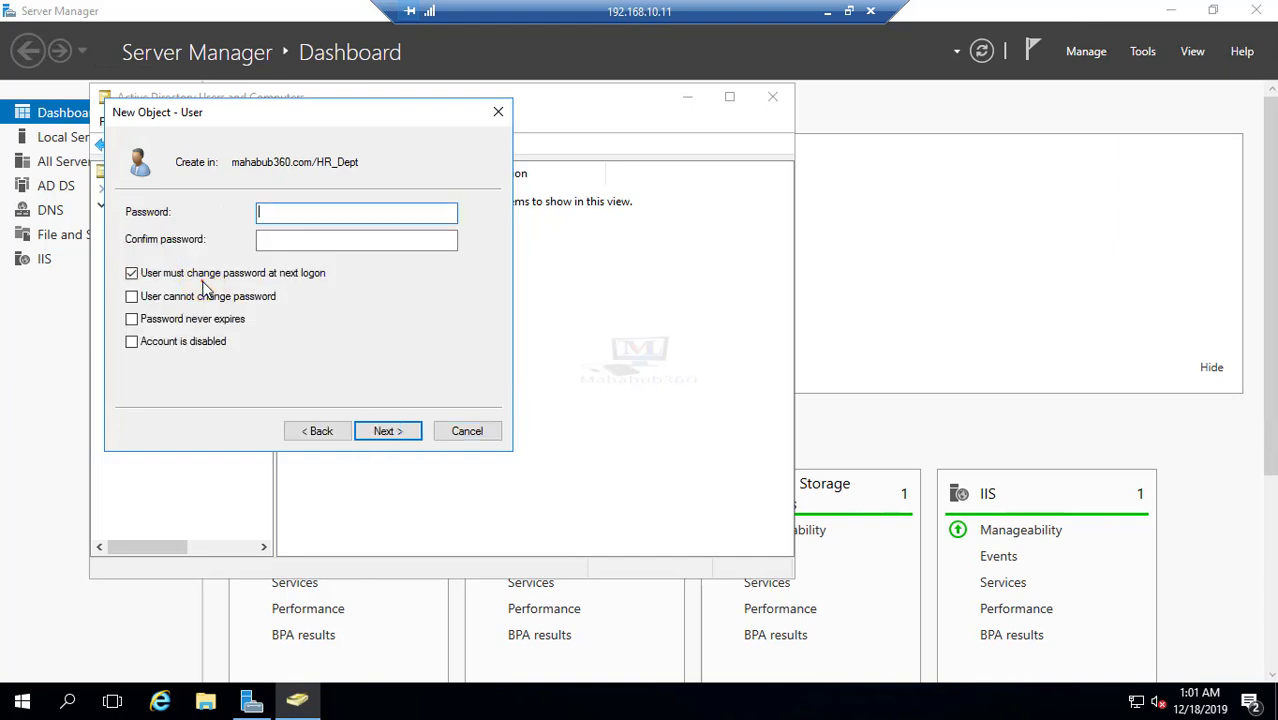
click(207, 297)
click(818, 425)
click(131, 319)
click(297, 213)
text(P)
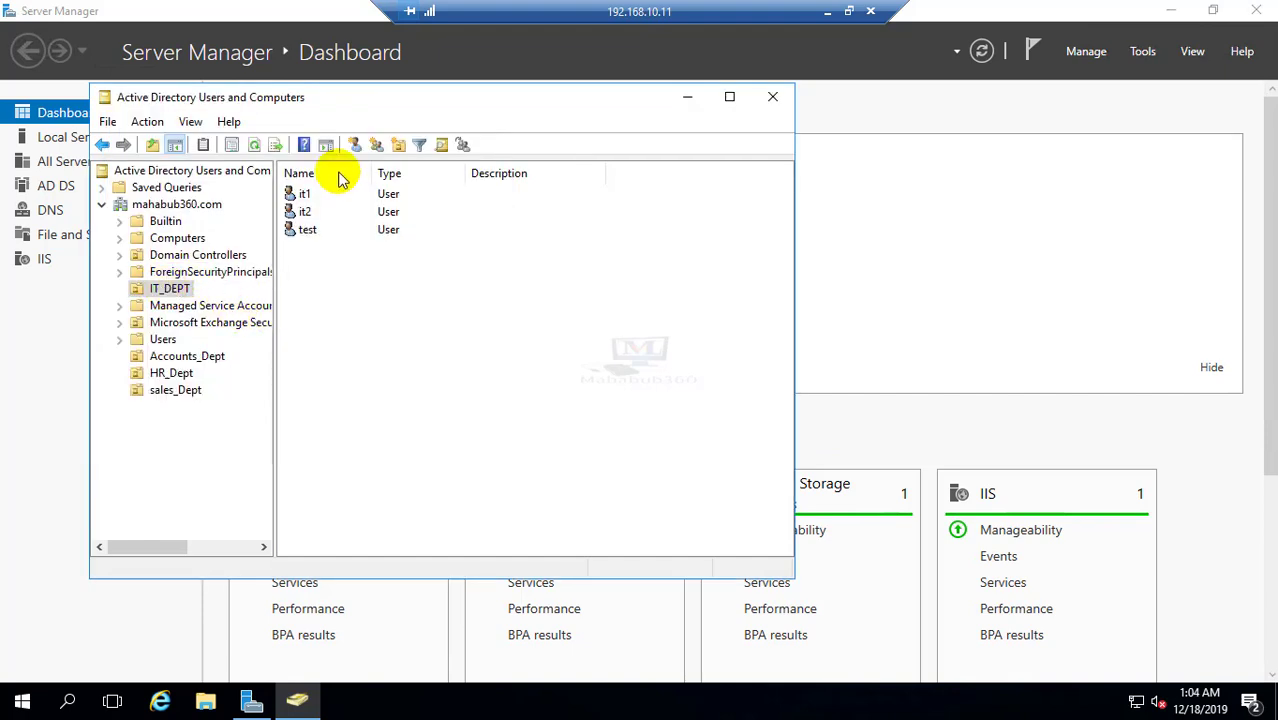
Step: Browse the Accounts_Dept, HR_Dept and sales_Dept units to check their users
click(176, 358)
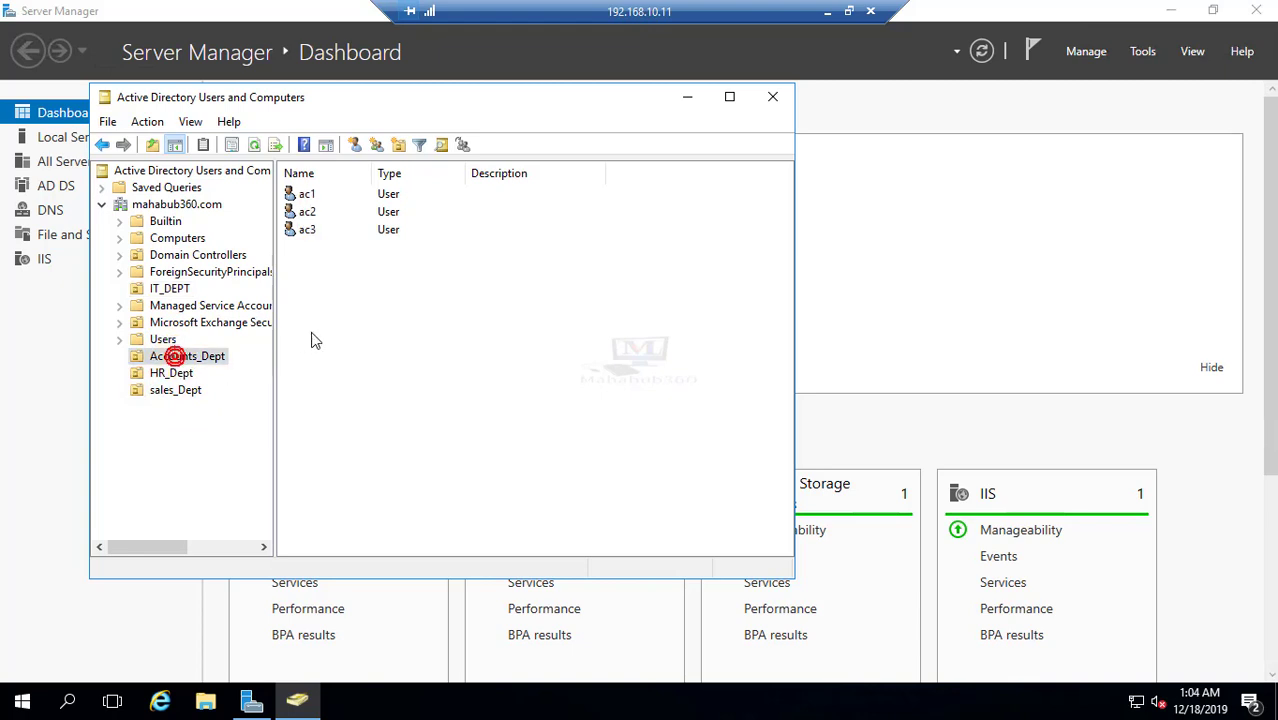
click(172, 374)
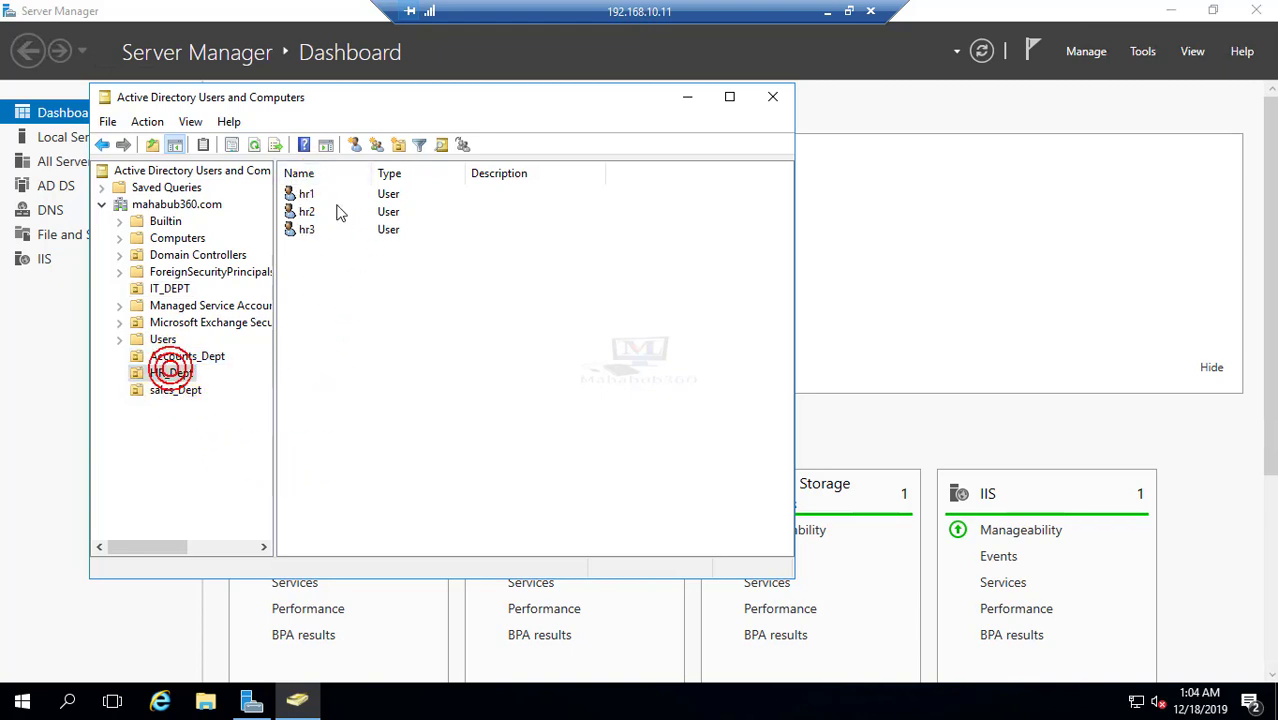
click(176, 392)
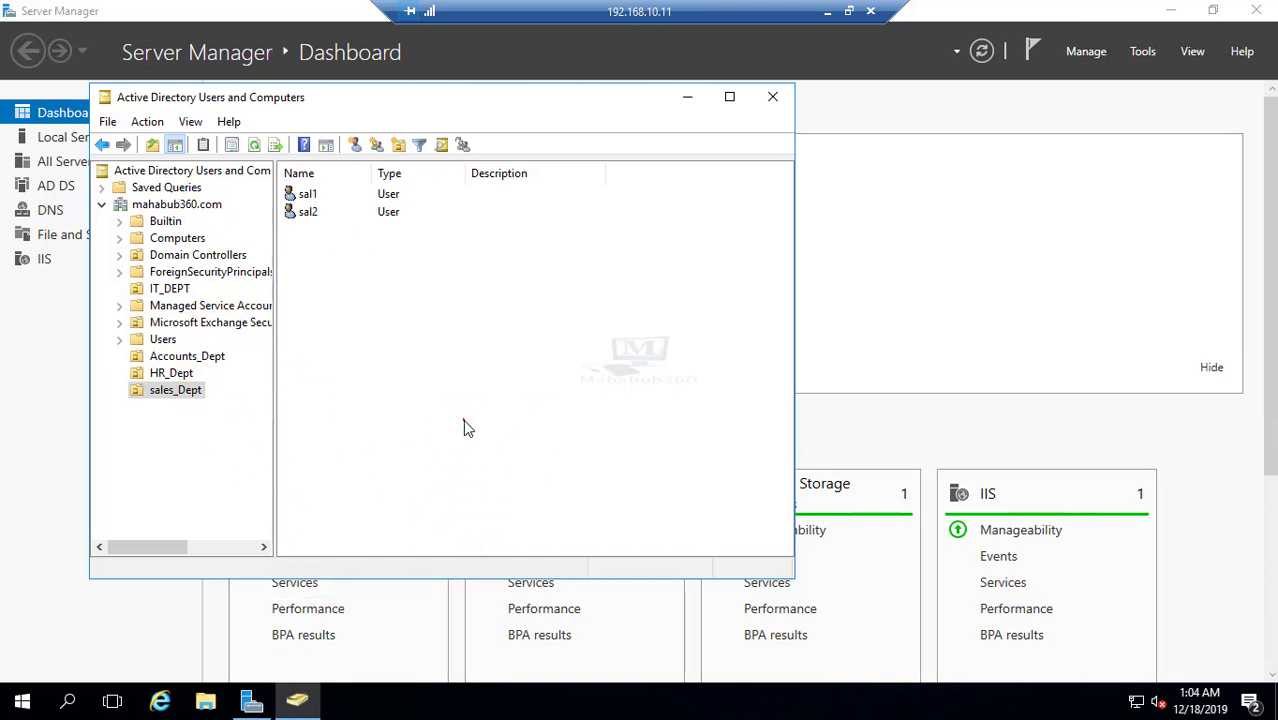
Step: Start a distribution group in sales_Dept, then cancel without creating it
right_click(411, 293)
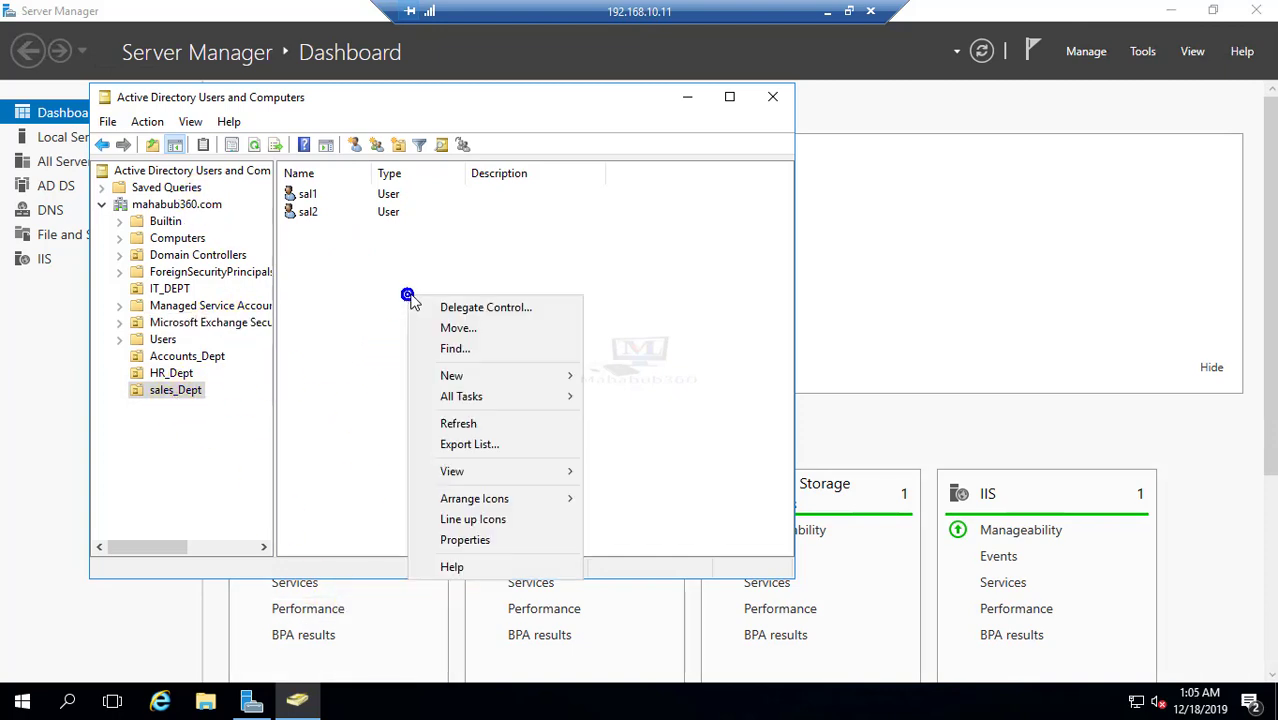
mouse_move(548, 383)
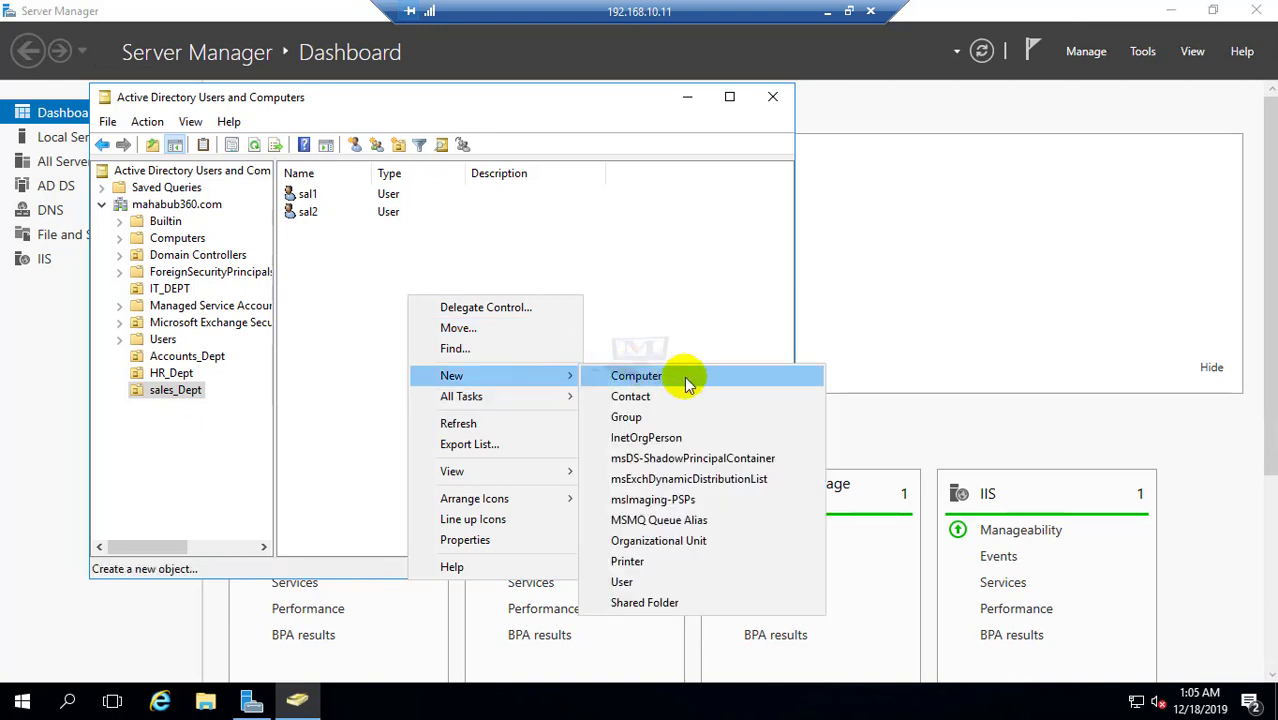
click(630, 416)
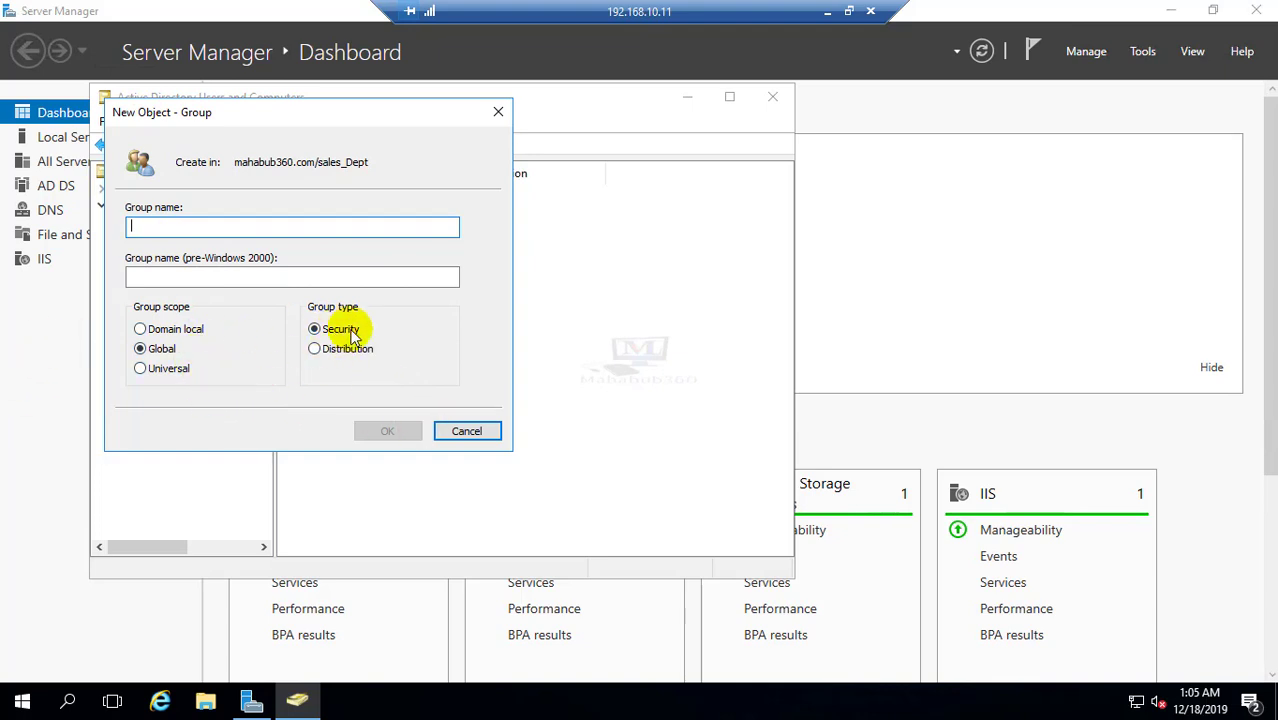
click(315, 348)
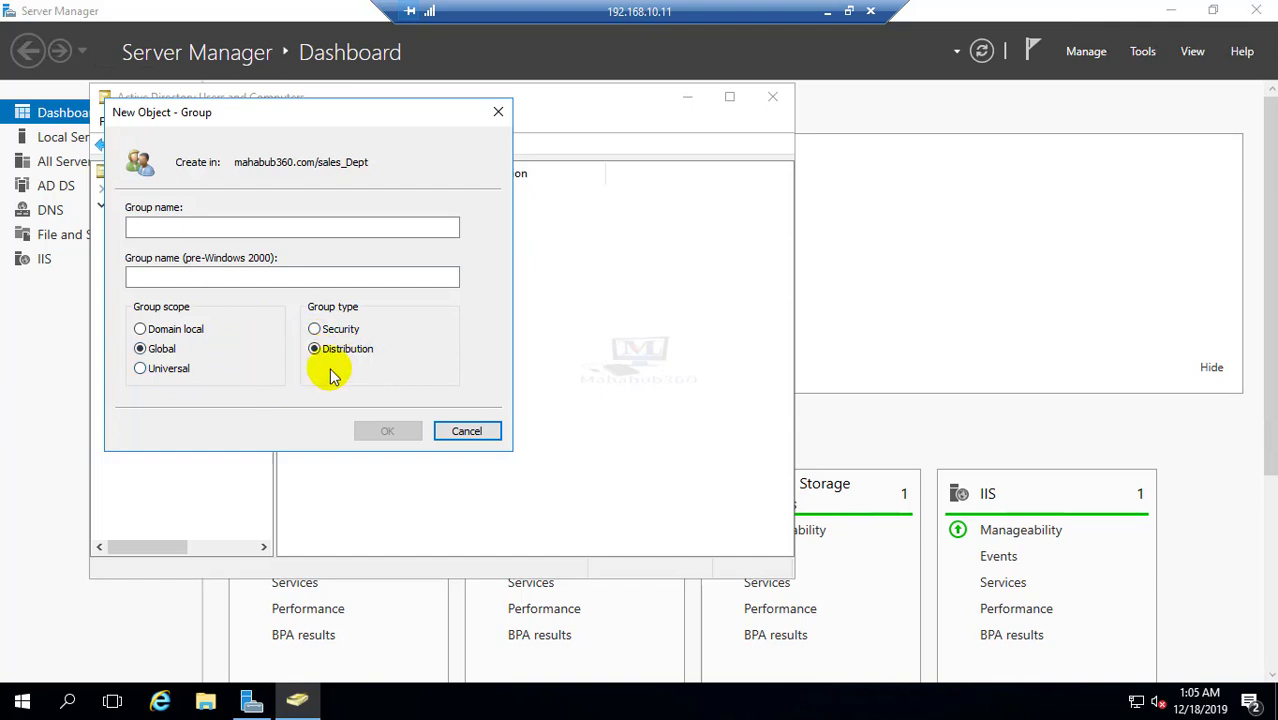
click(137, 227)
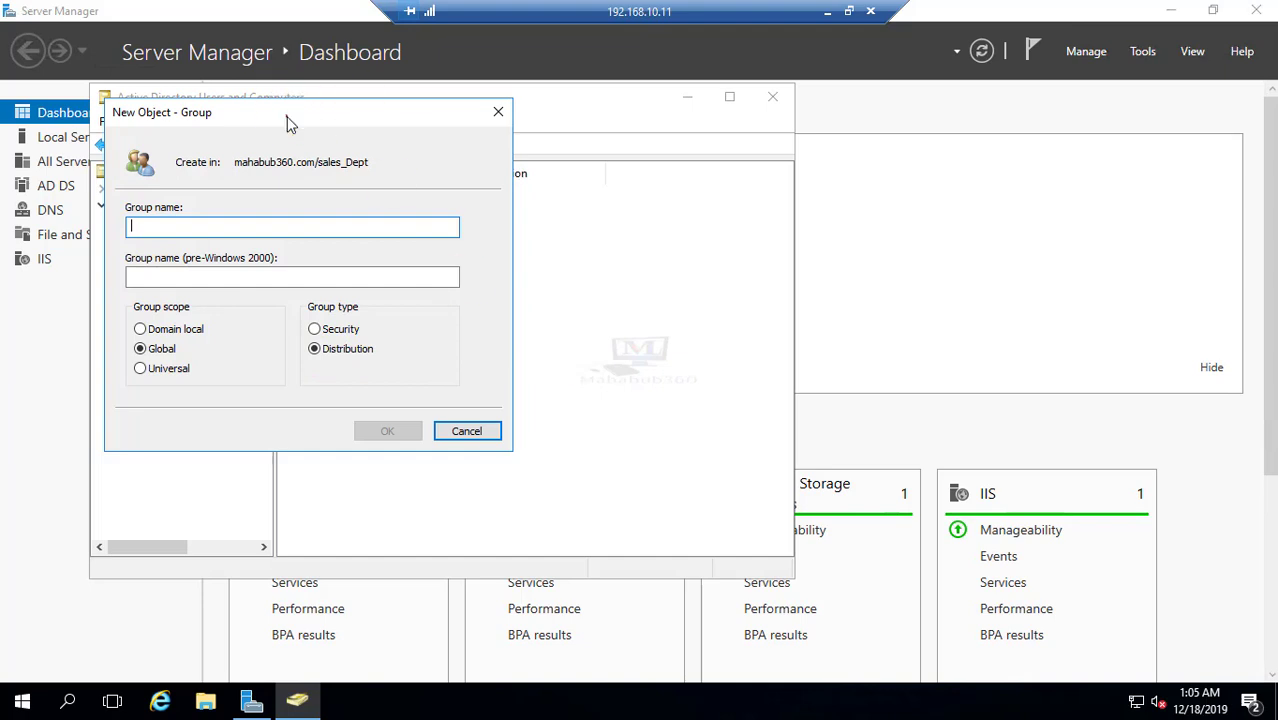
drag(286, 114, 693, 151)
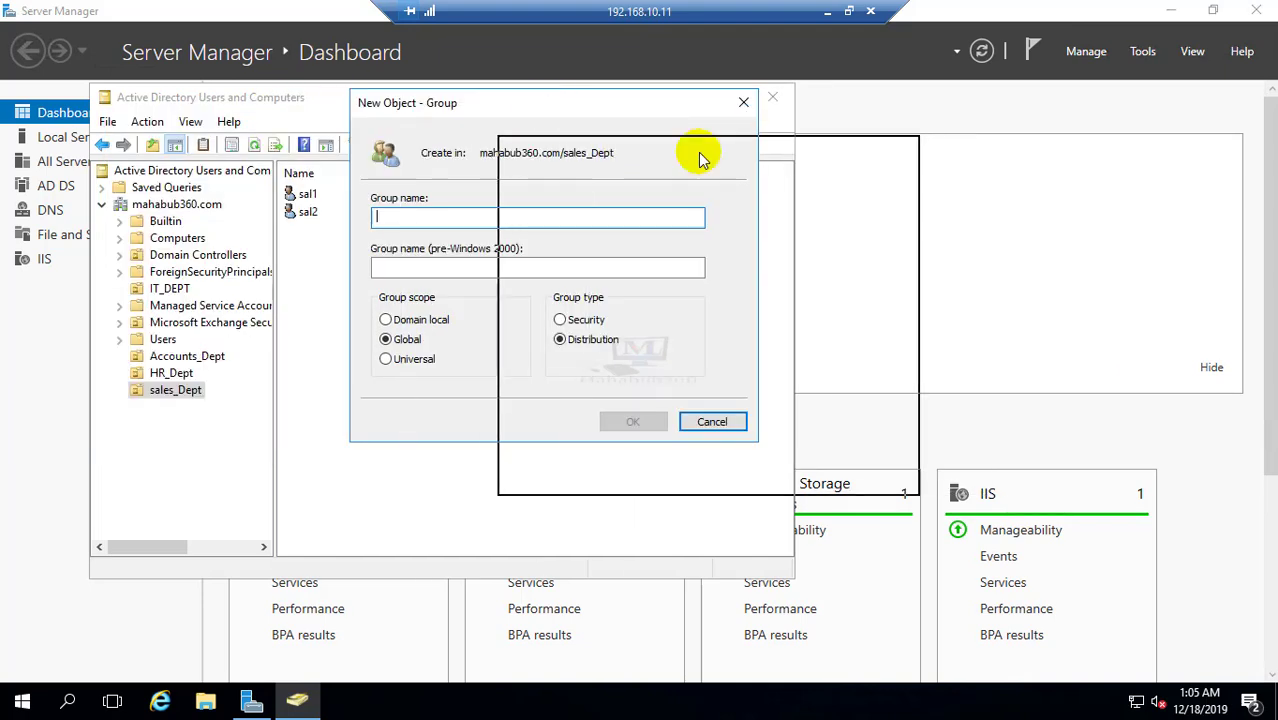
click(866, 469)
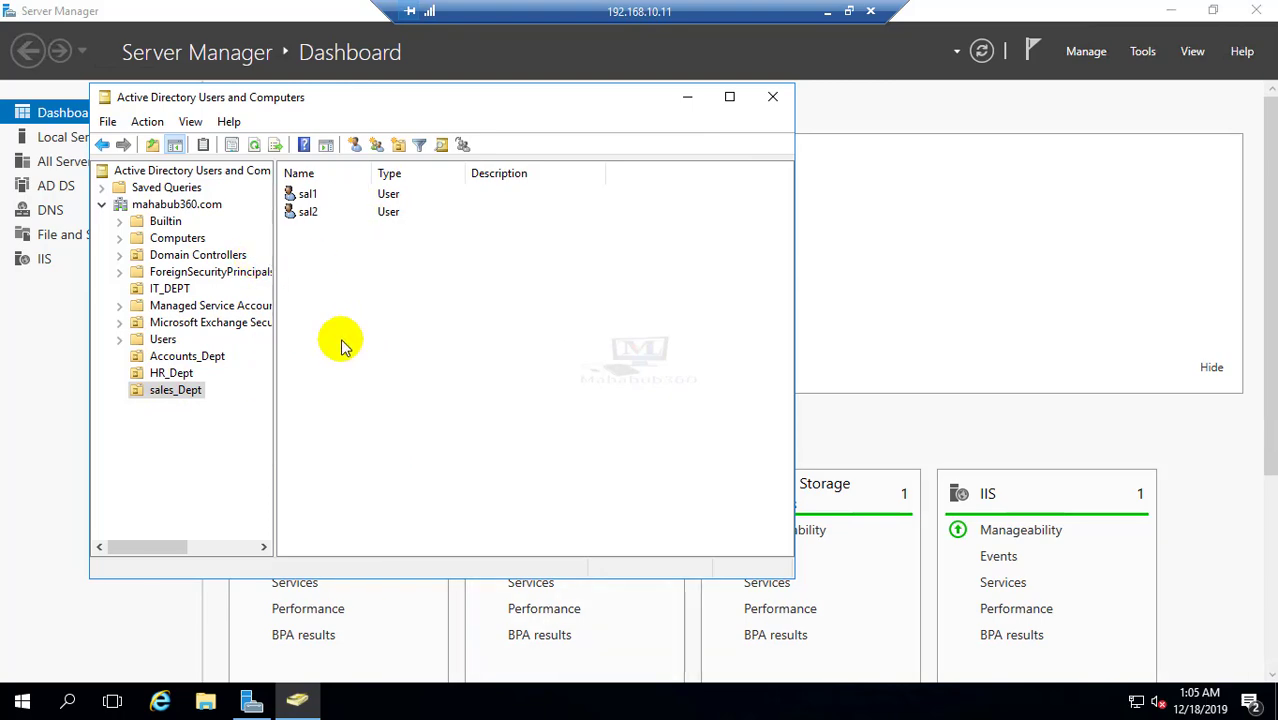
Step: Close Active Directory and leave the remote session for the Exchange admin center
click(773, 97)
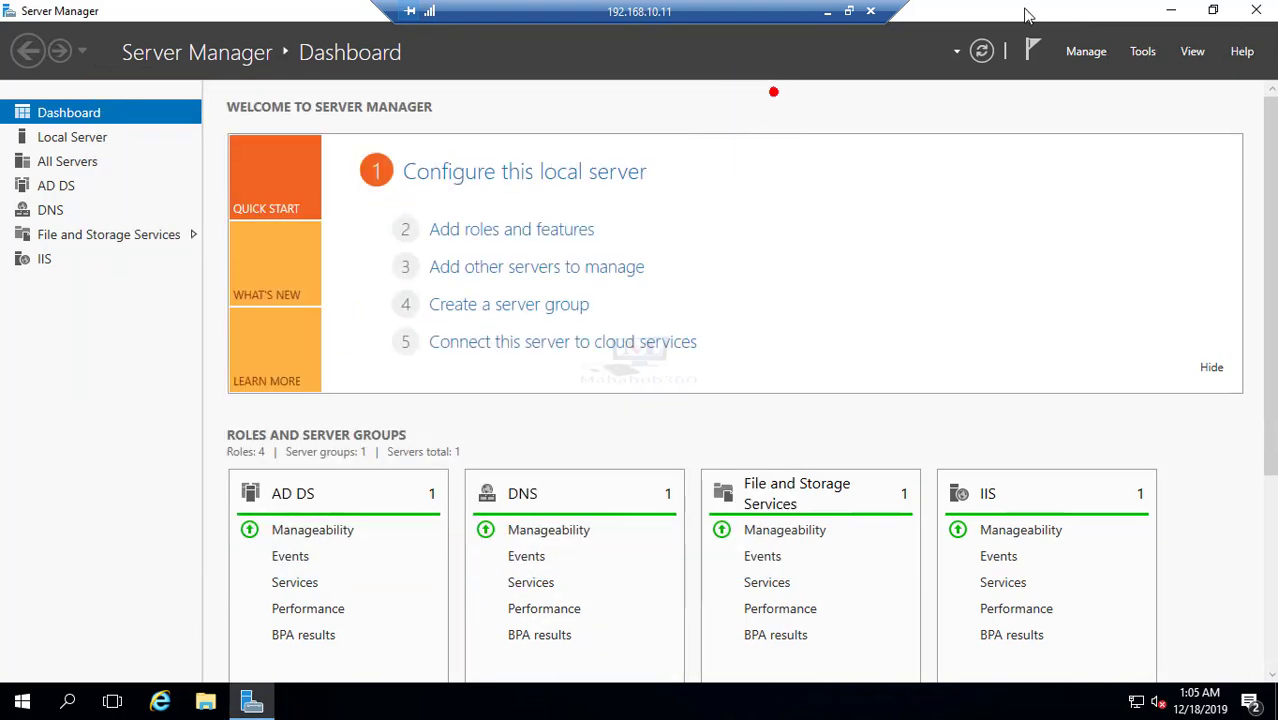
click(827, 11)
click(528, 470)
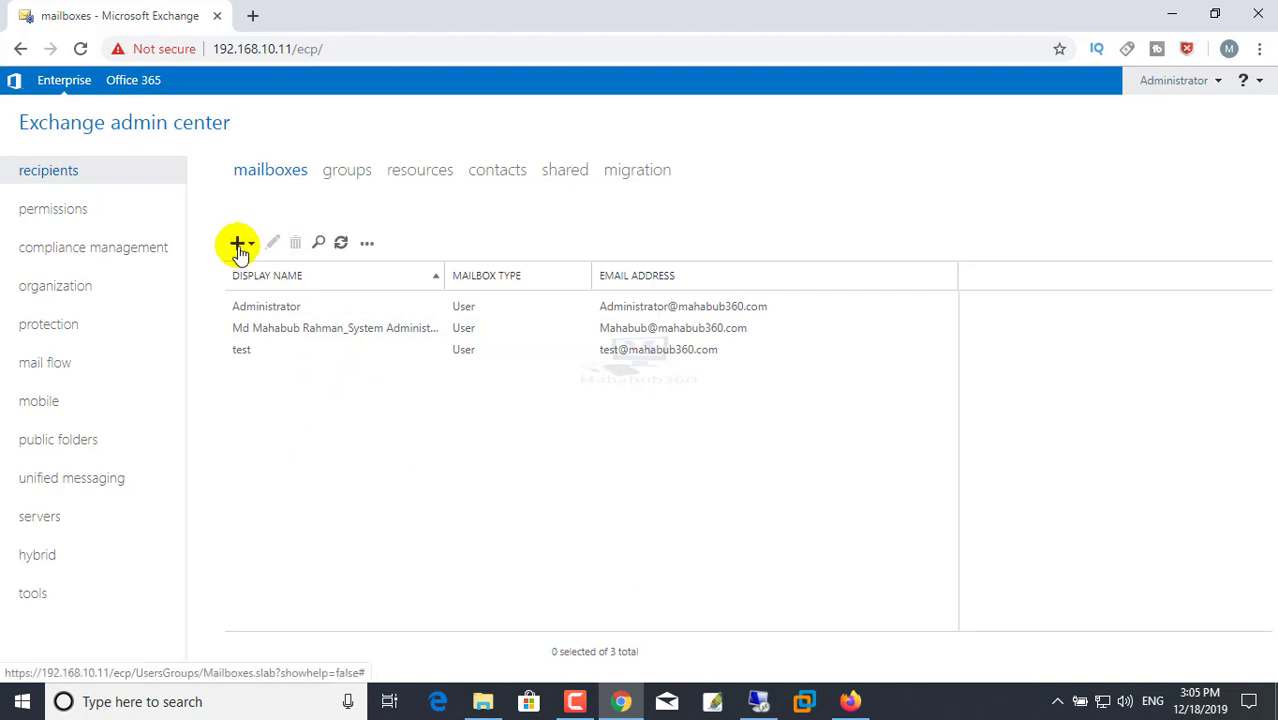
Step: Create a user mailbox for the existing directory user ac1
click(240, 244)
click(452, 519)
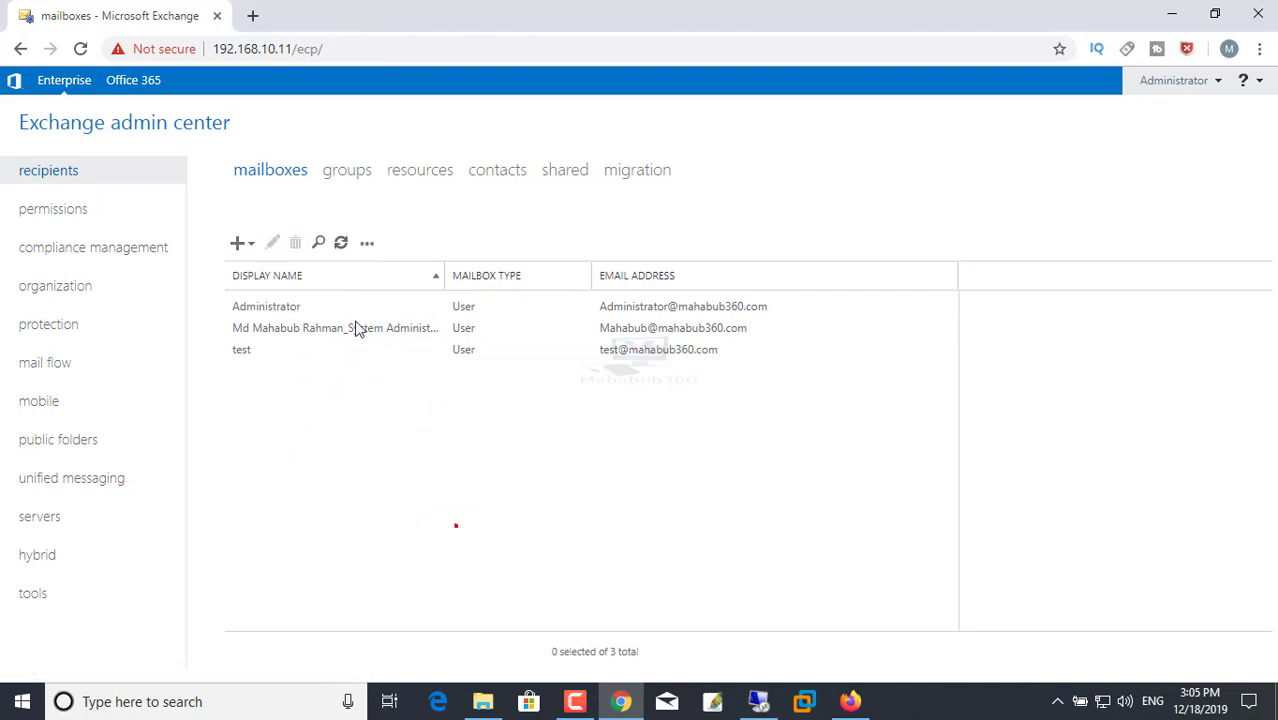
click(247, 245)
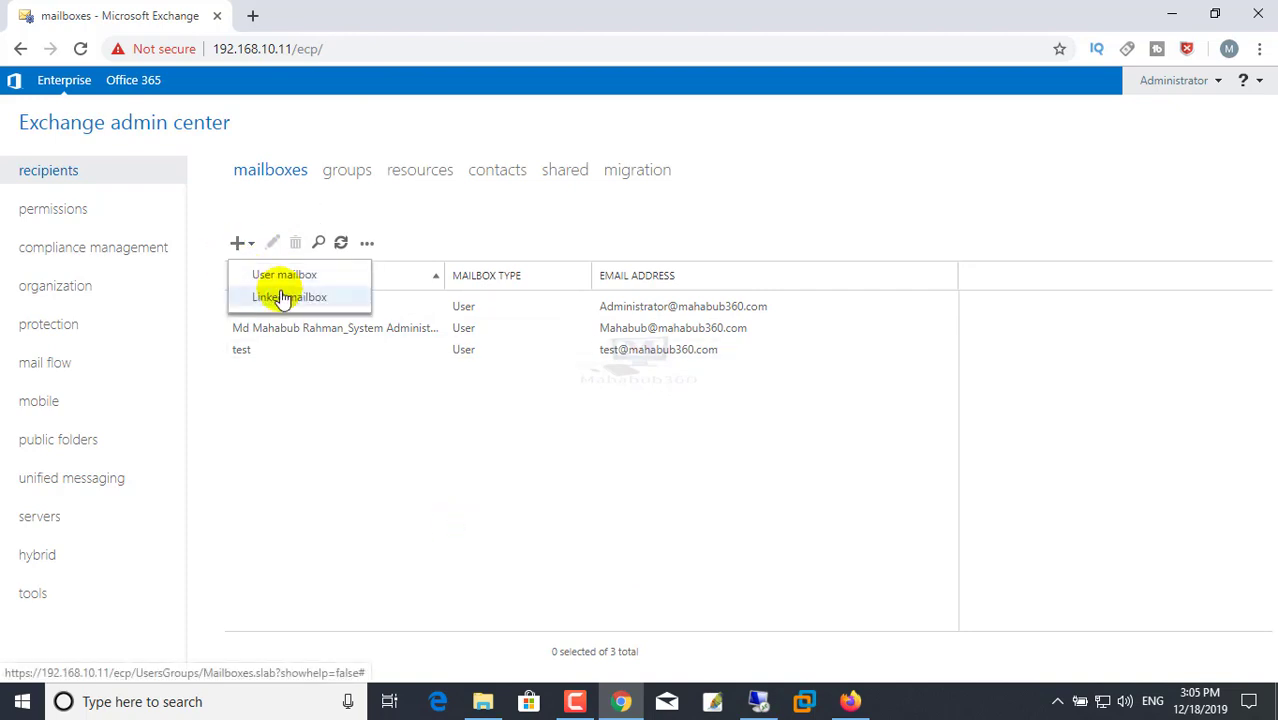
click(277, 278)
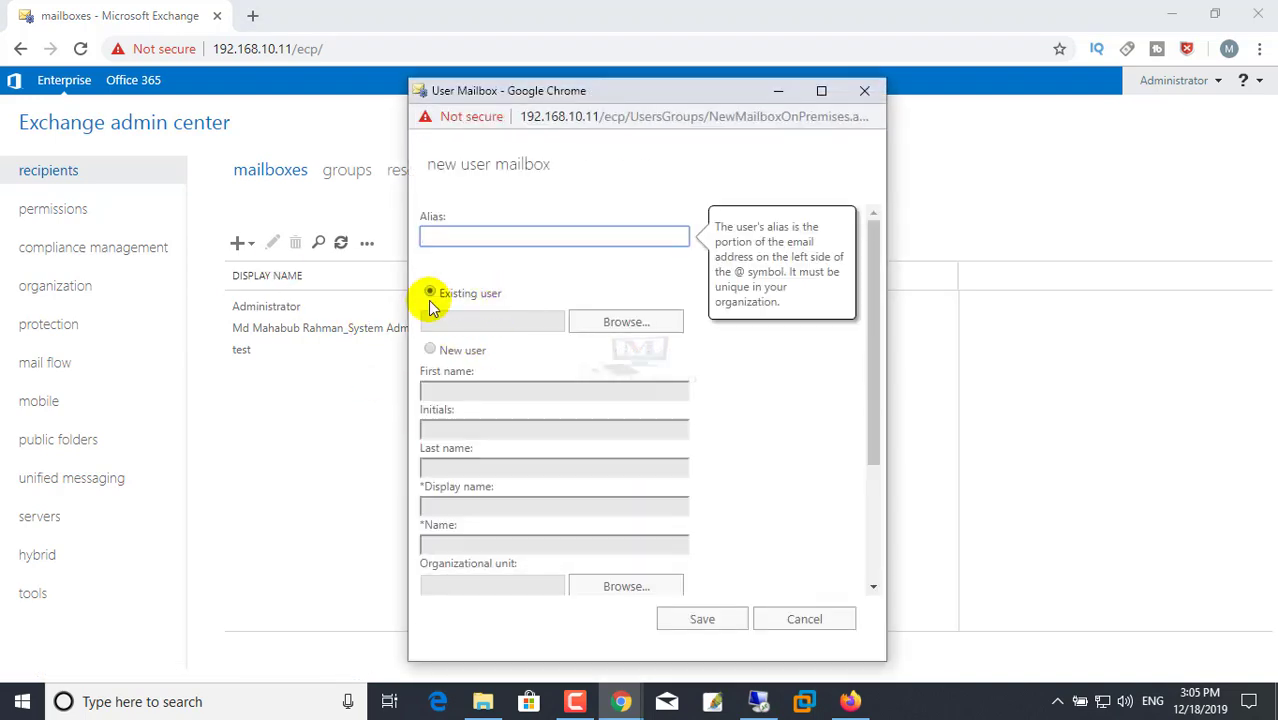
click(626, 322)
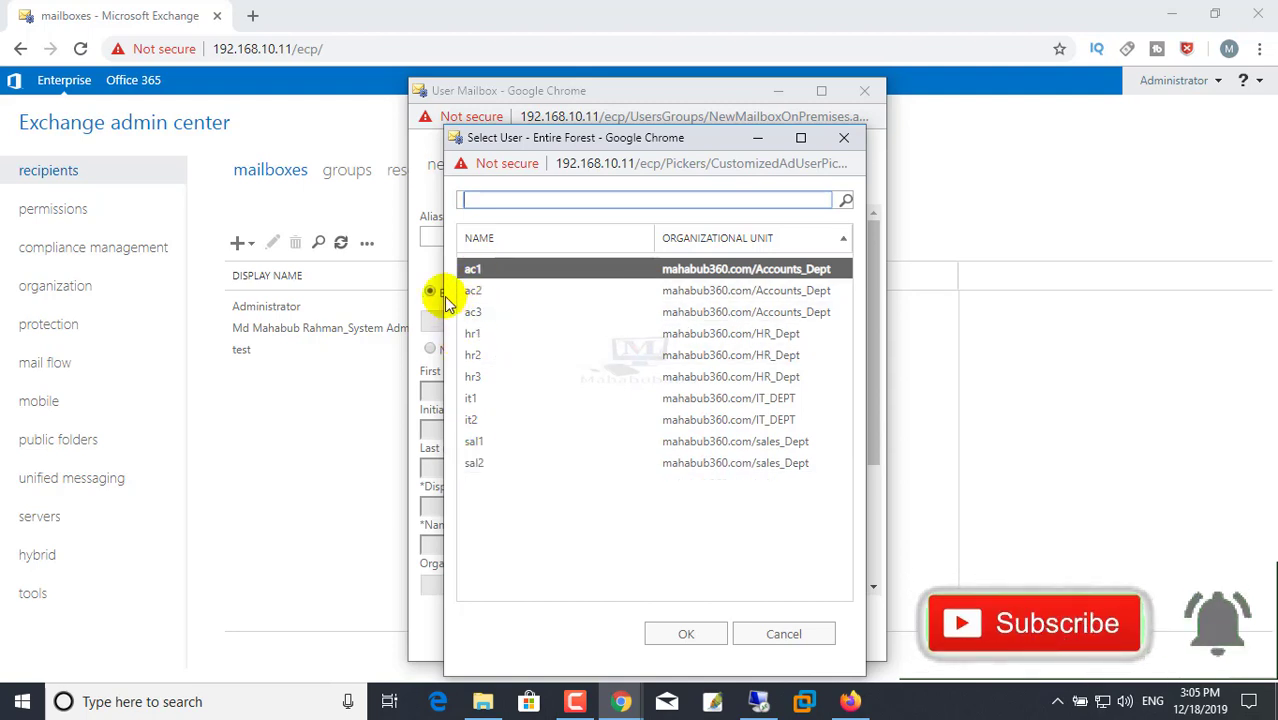
click(475, 290)
click(471, 271)
click(471, 276)
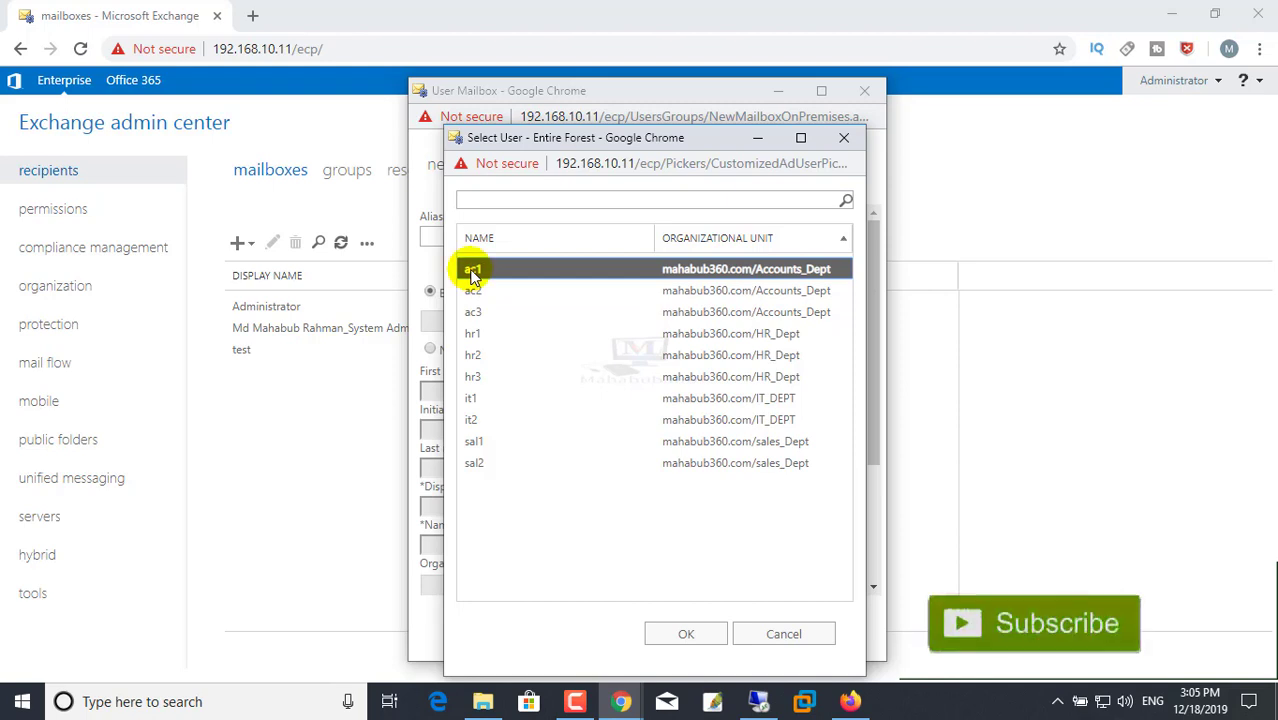
double_click(471, 271)
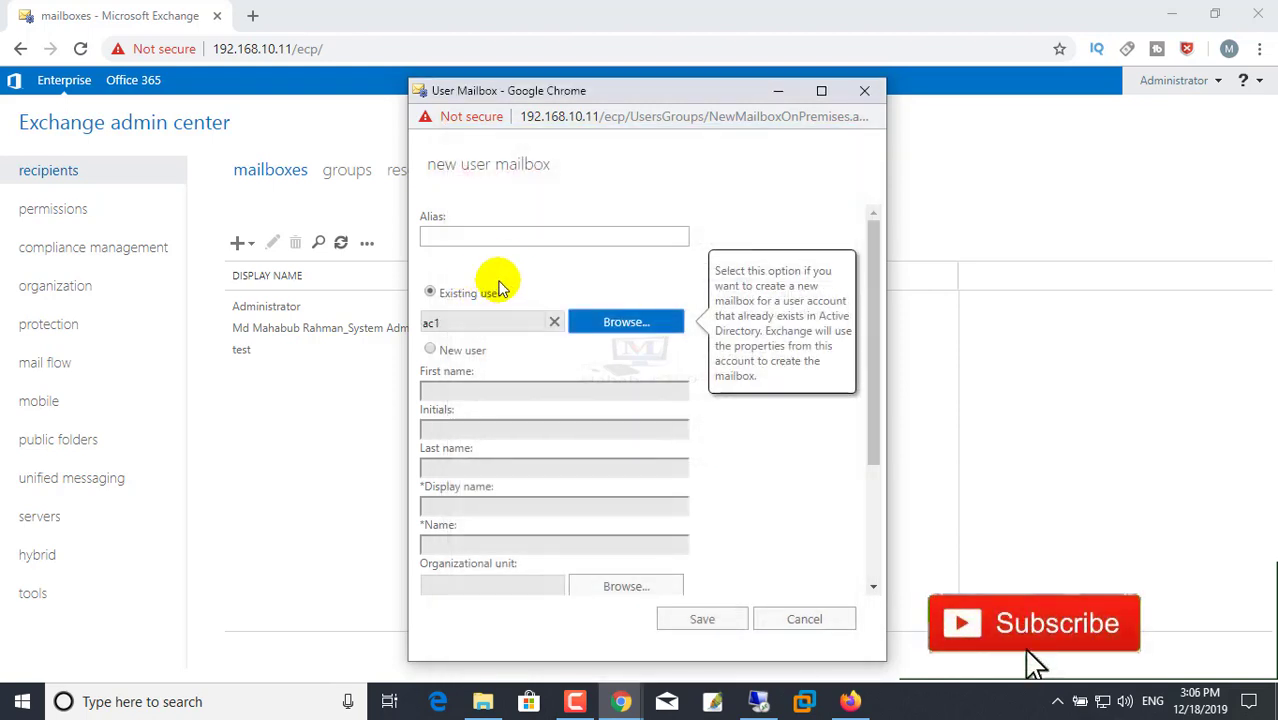
click(705, 619)
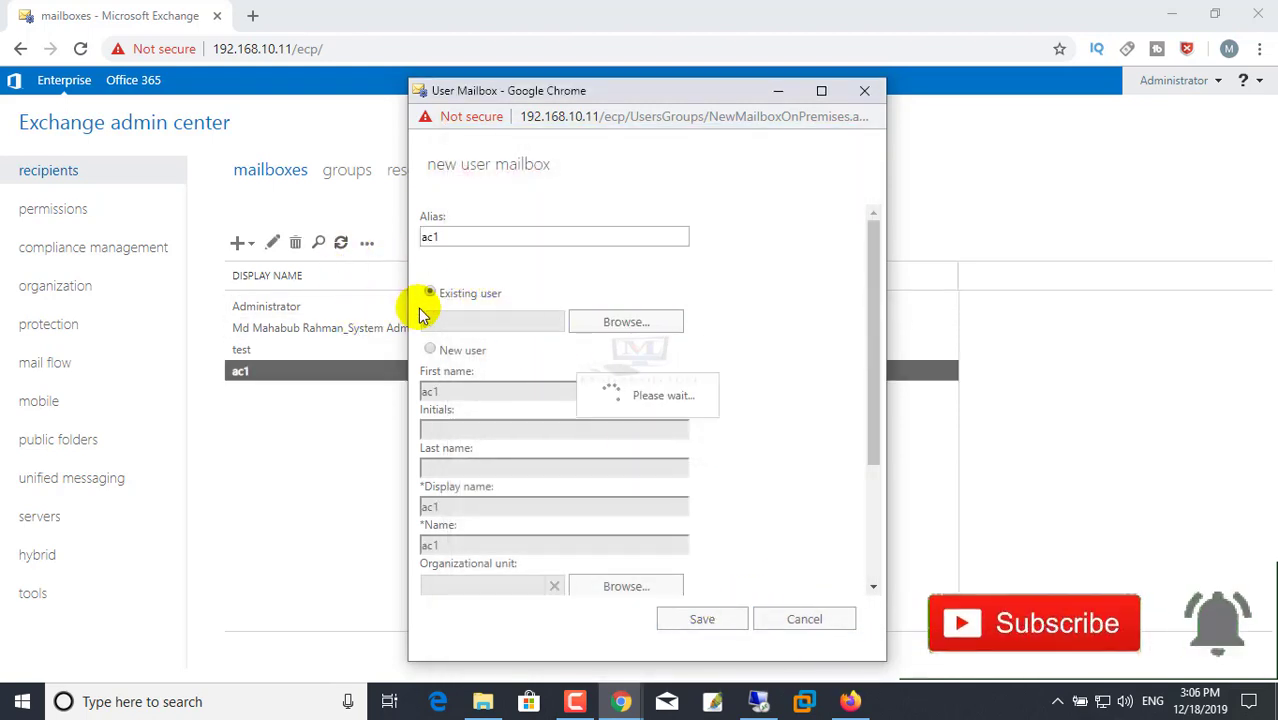
Step: Create a user mailbox for the existing directory user ac2
click(258, 249)
click(264, 276)
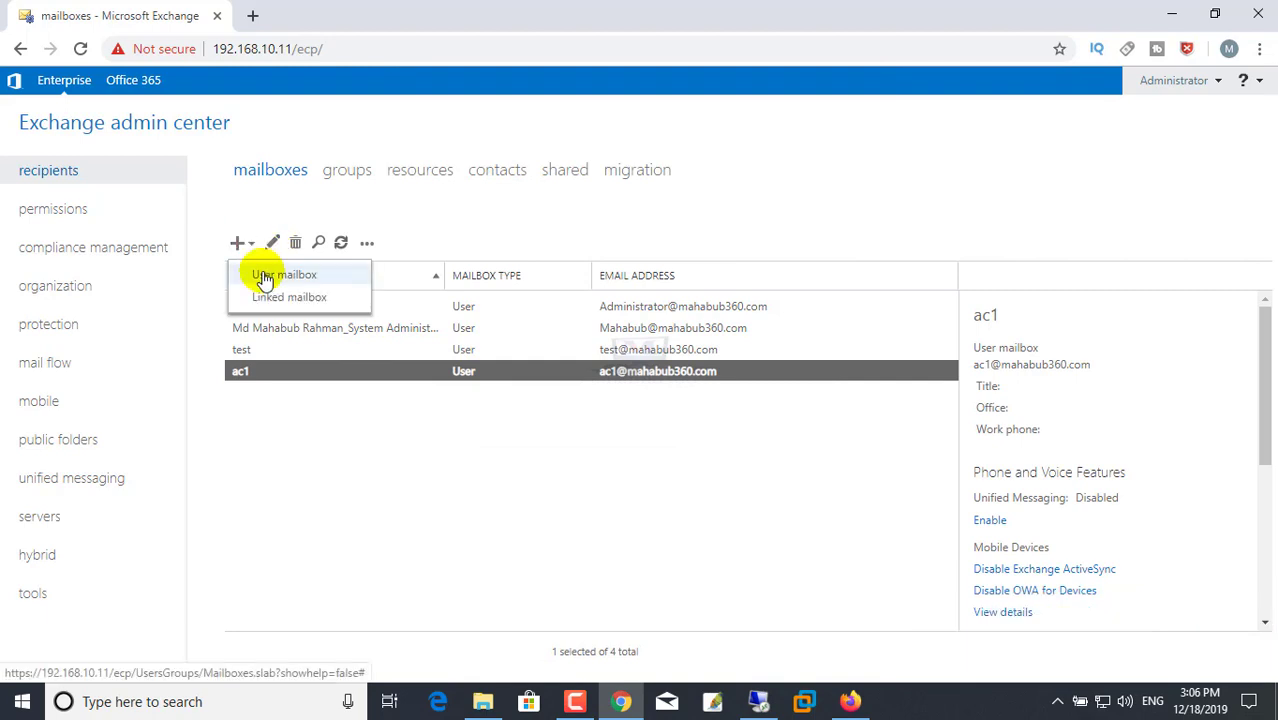
click(626, 323)
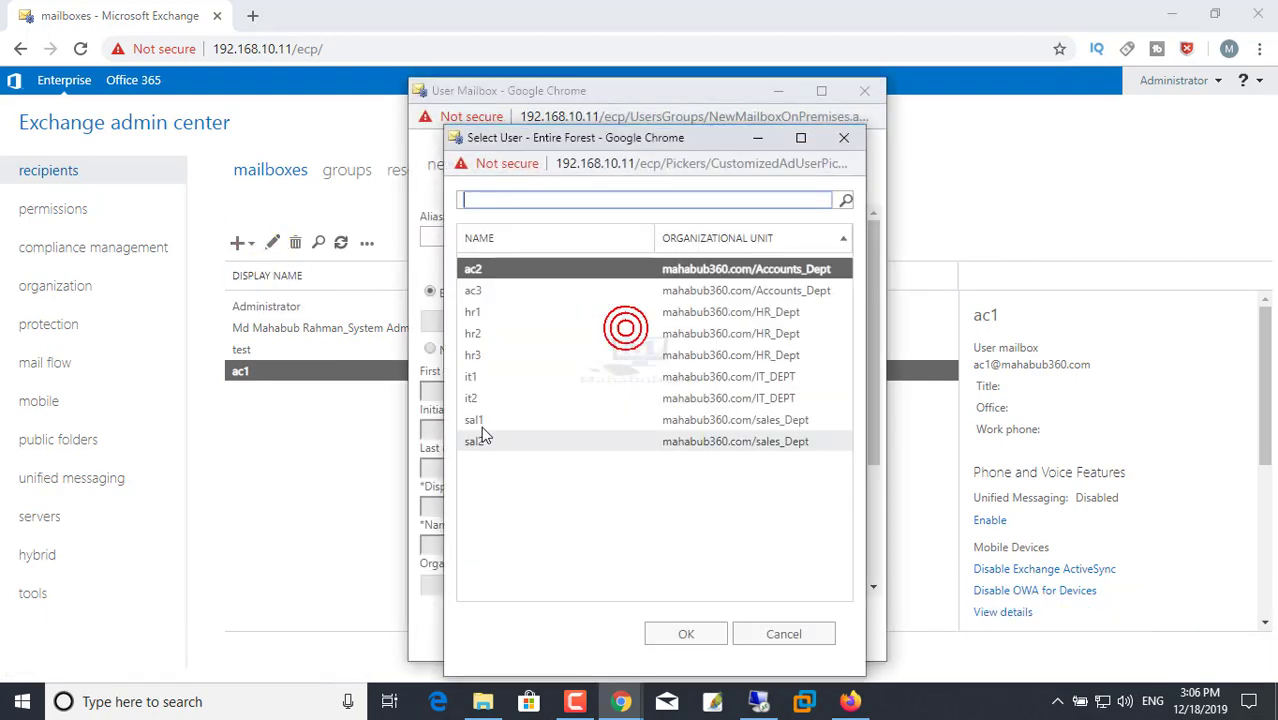
double_click(476, 269)
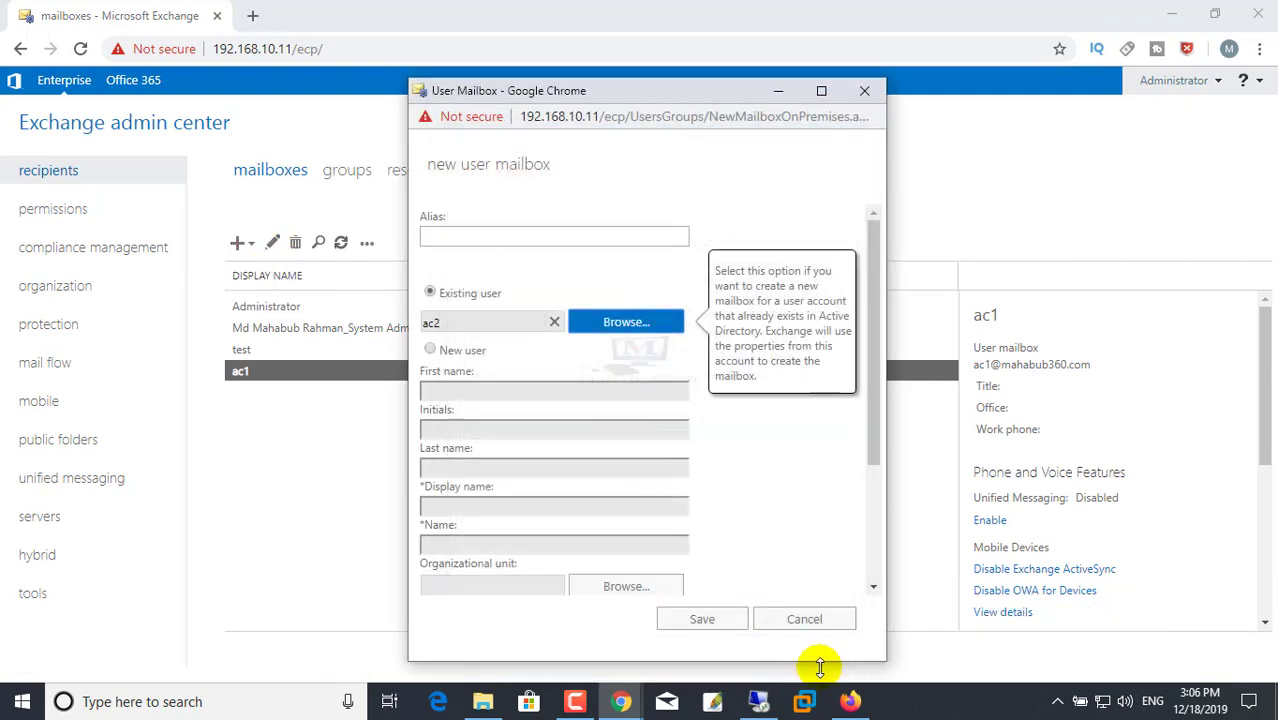
click(727, 625)
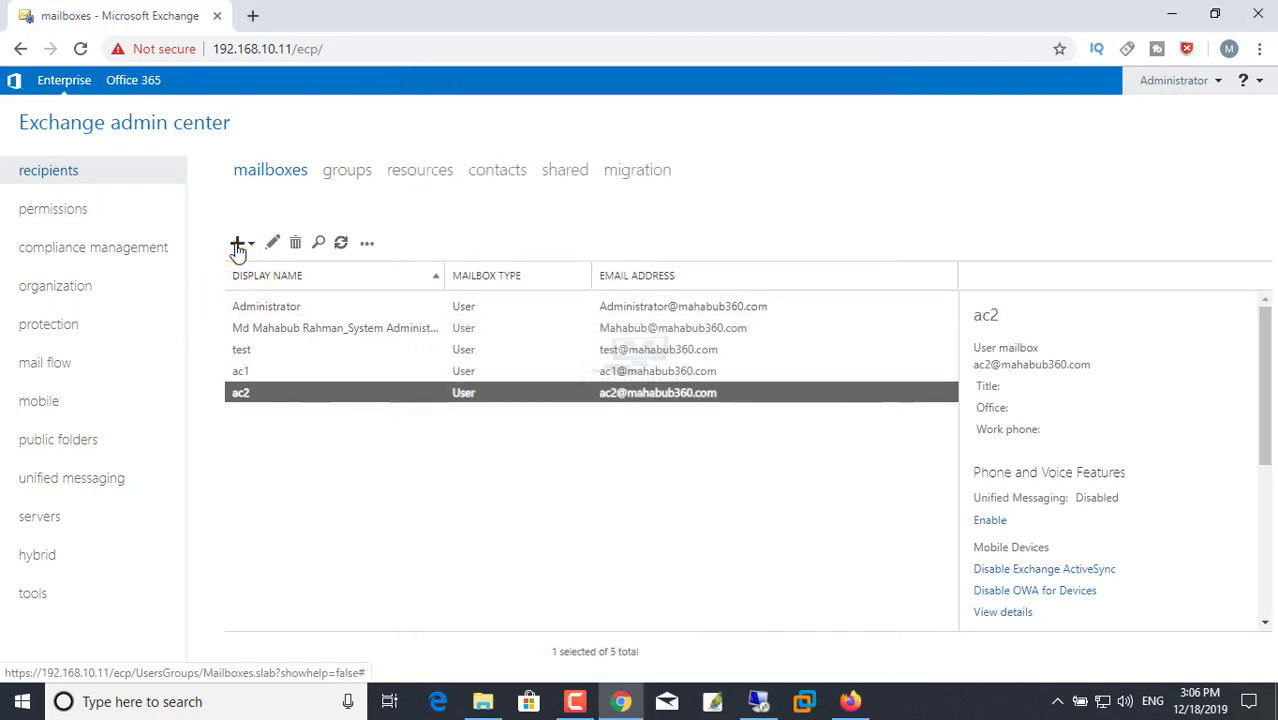
click(239, 244)
click(317, 282)
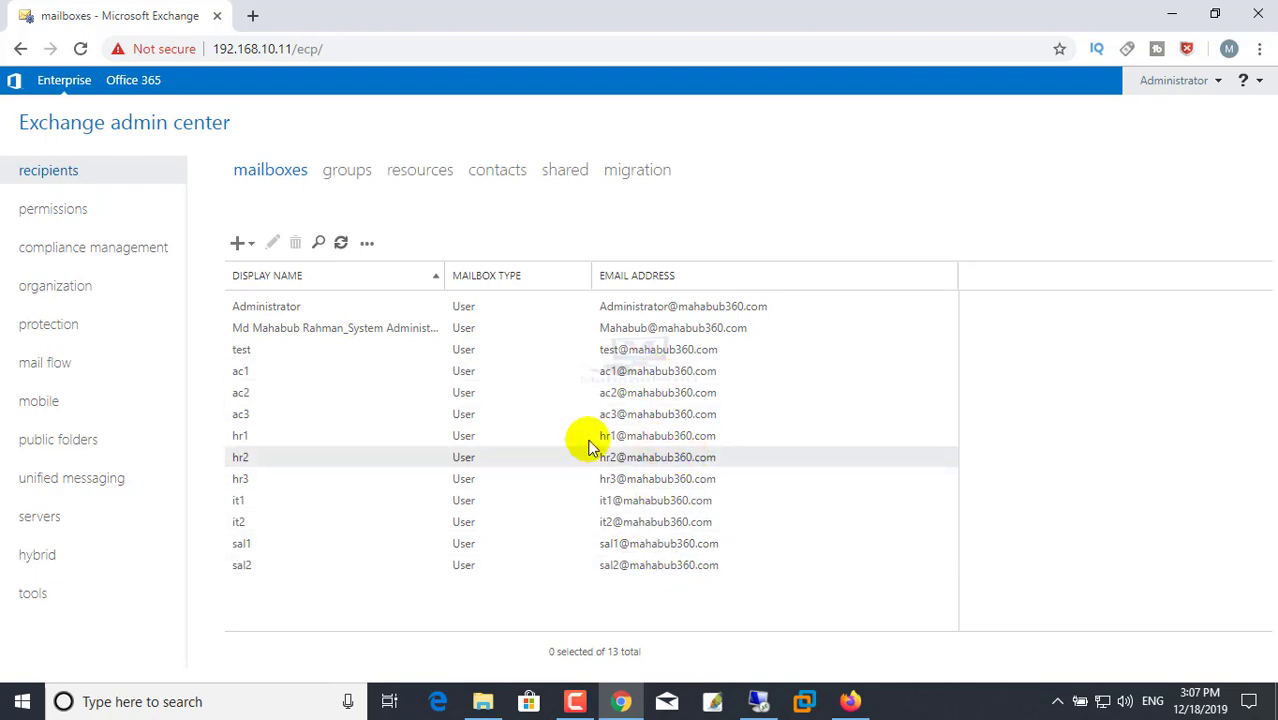
Step: Start a new distribution group from the groups list and fill in its alias 'acc'
click(342, 172)
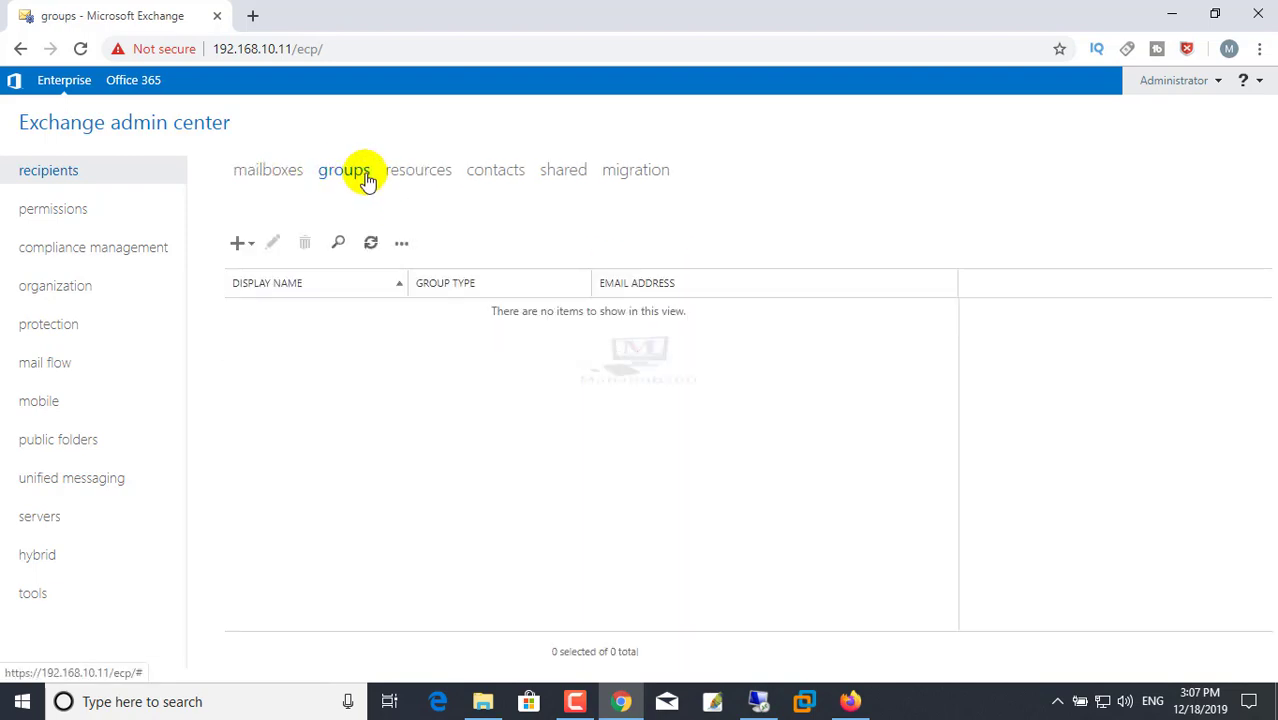
click(239, 245)
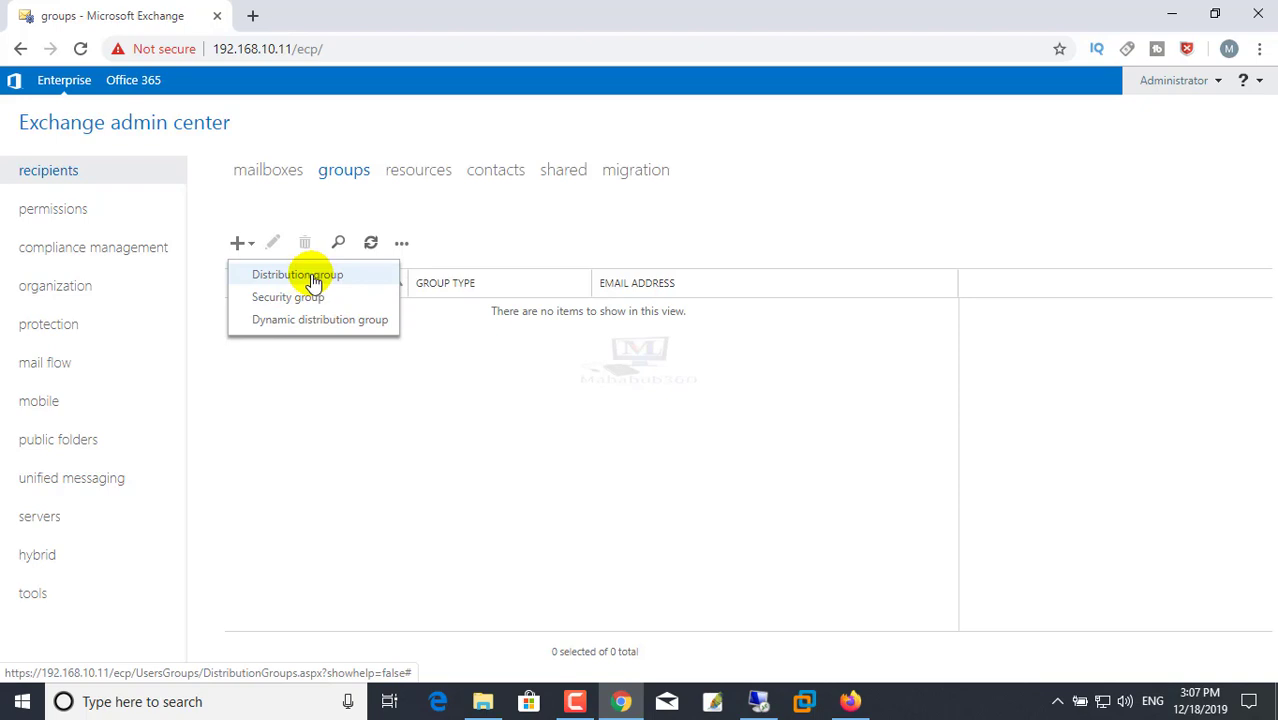
click(313, 281)
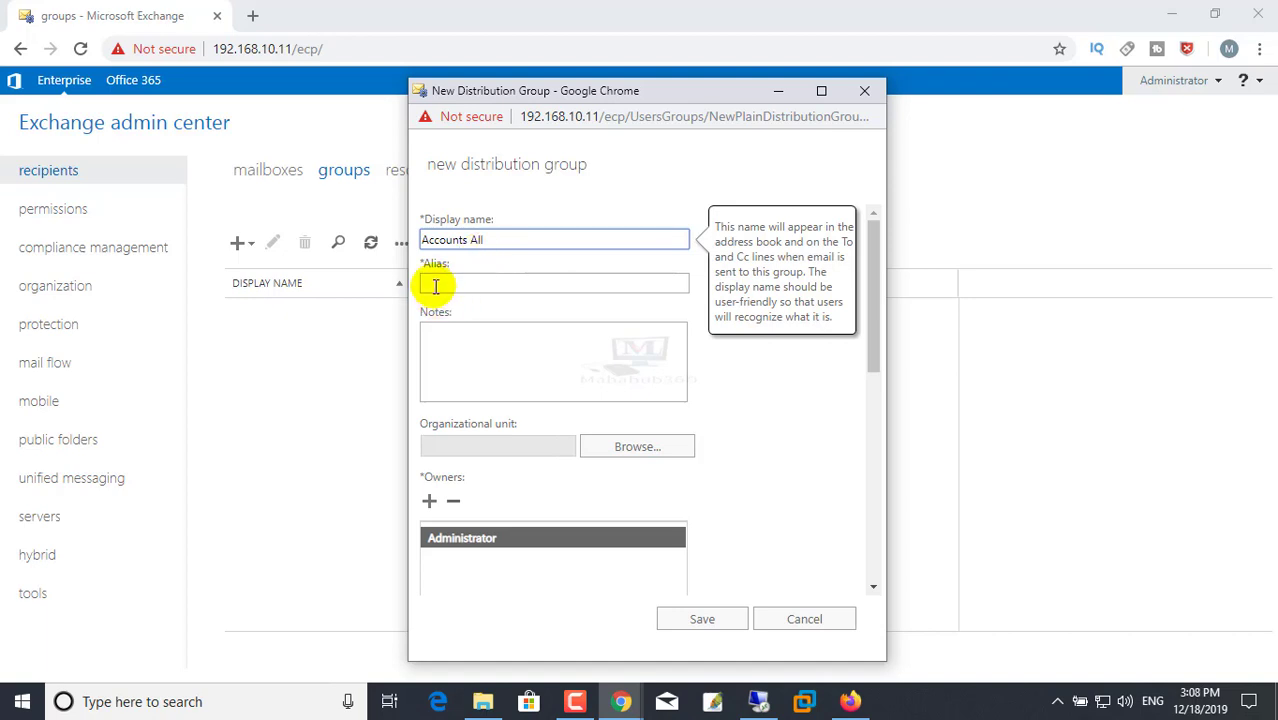
click(485, 281)
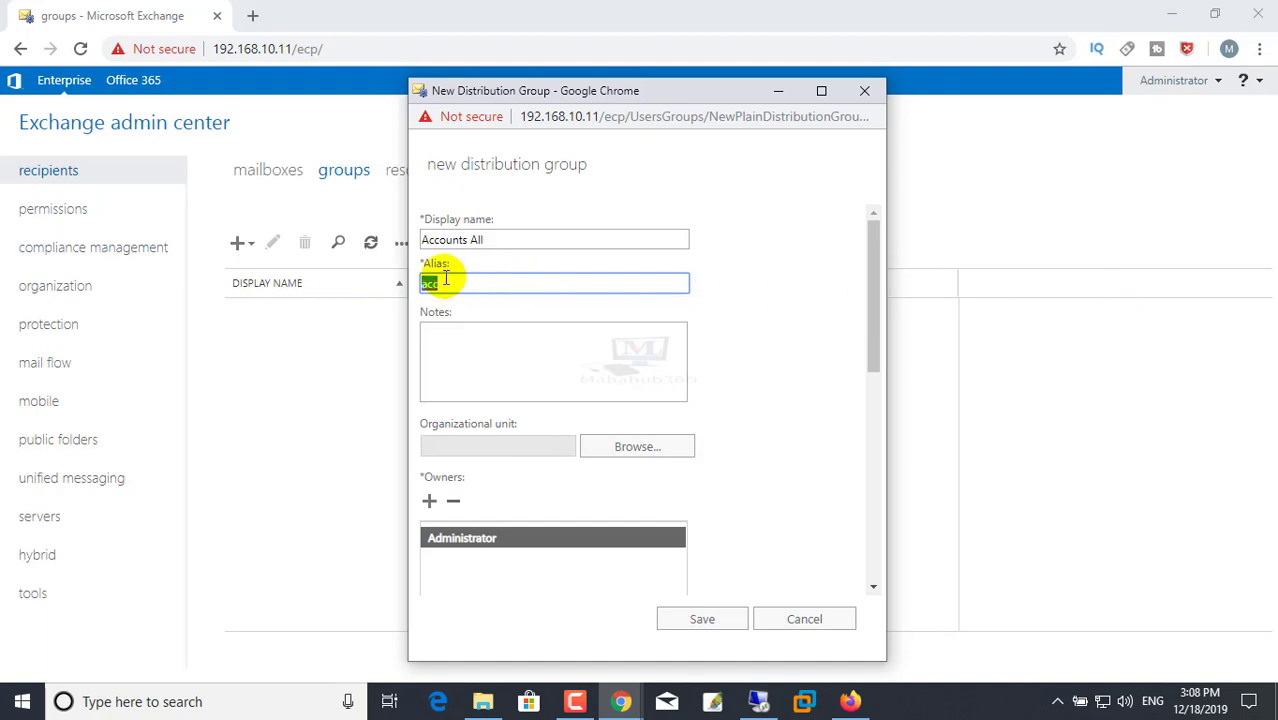
click(440, 282)
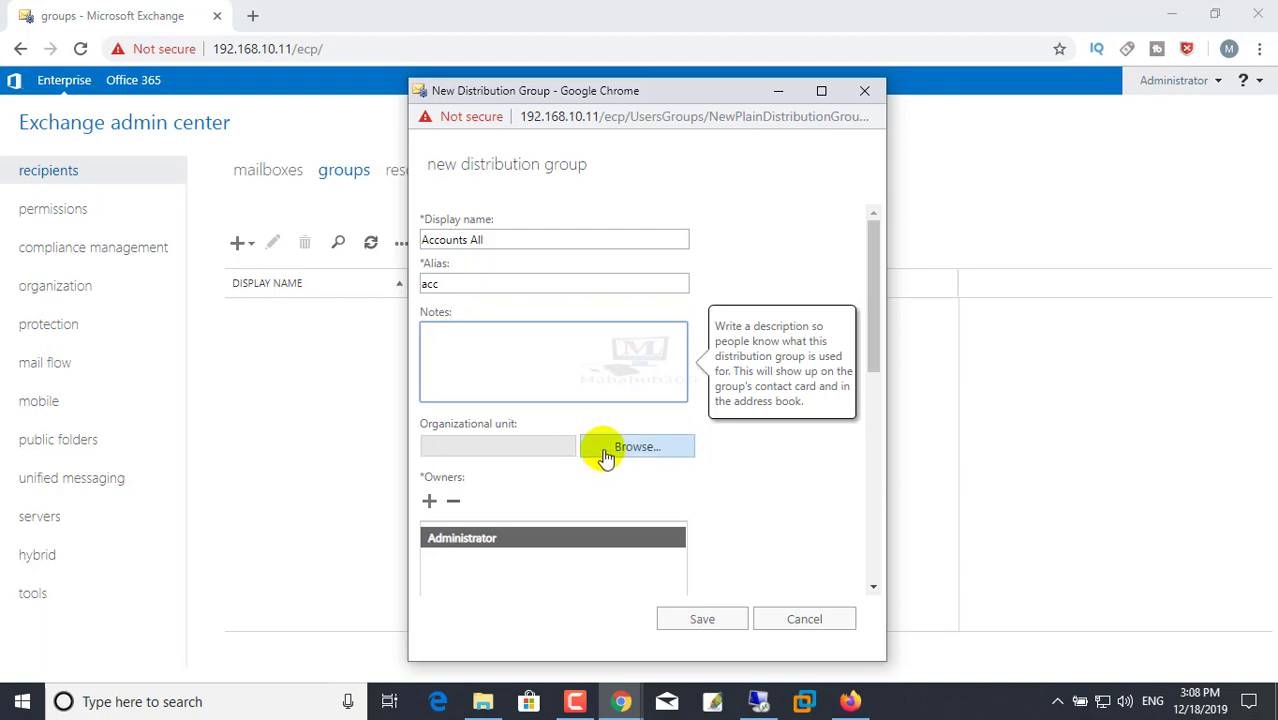
click(553, 278)
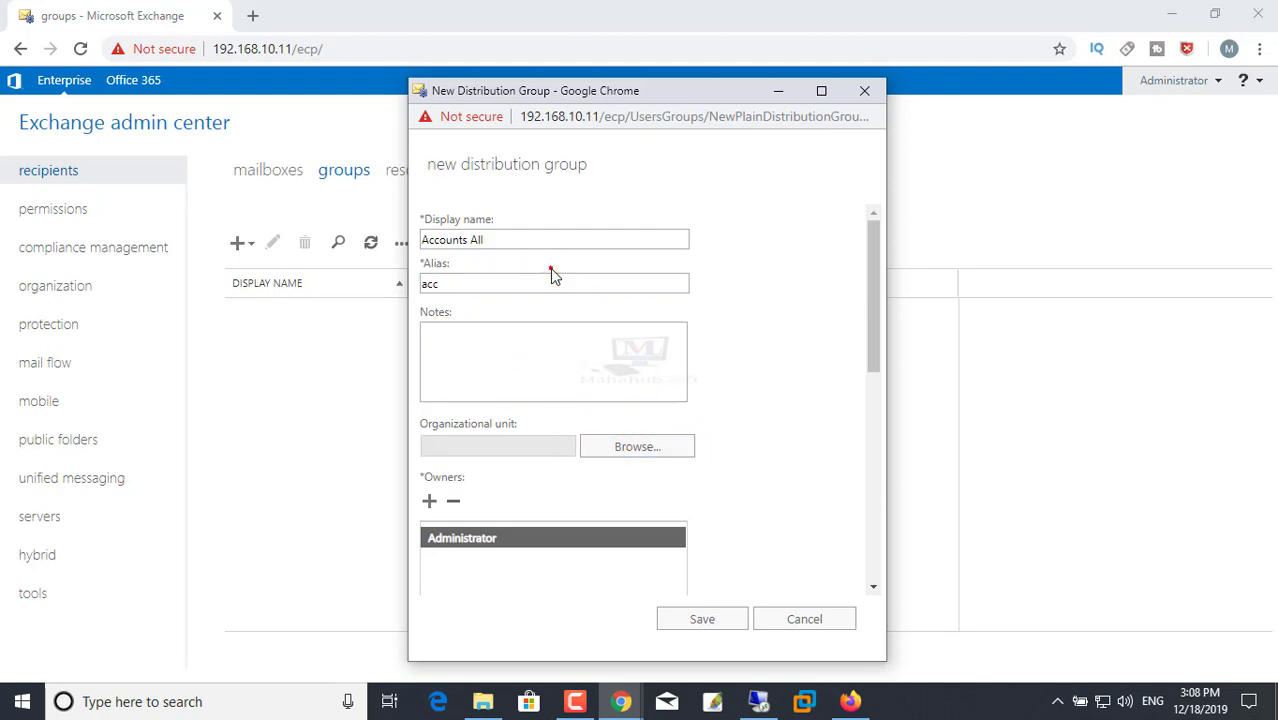
click(566, 349)
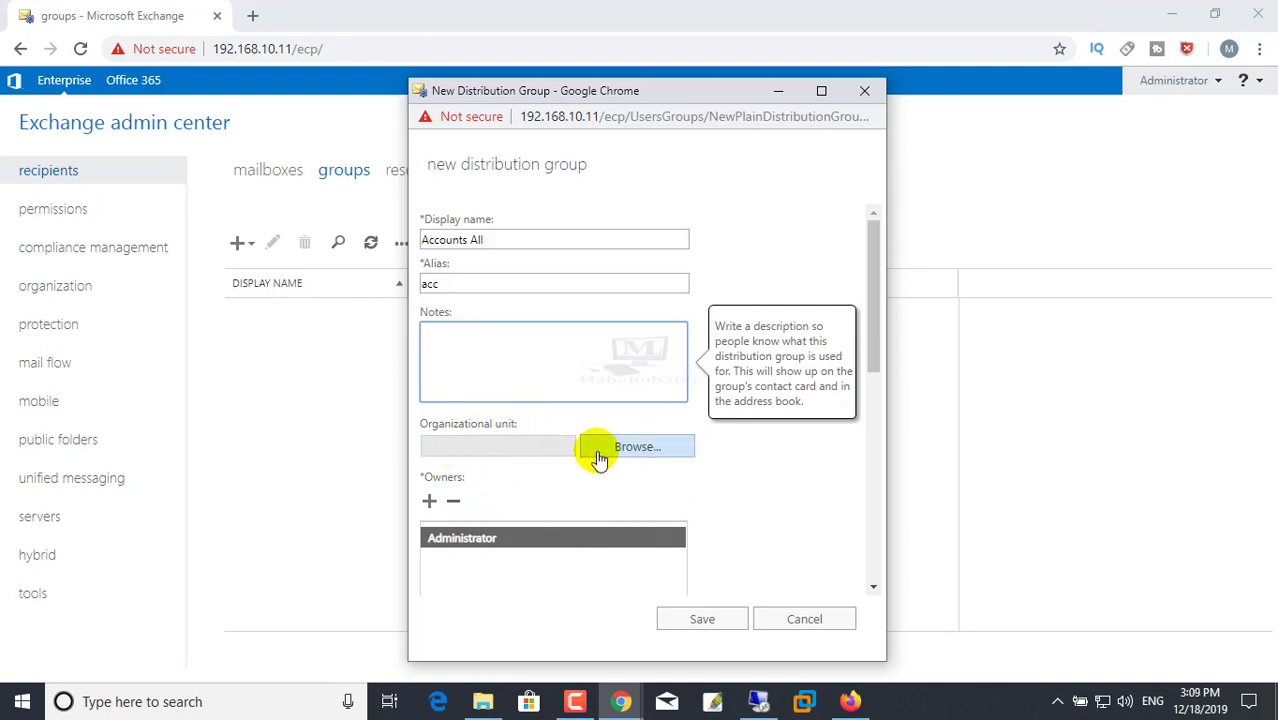
Step: Store the group in the Accounts_Dept organizational unit, keeping Administrator as the owner
click(668, 452)
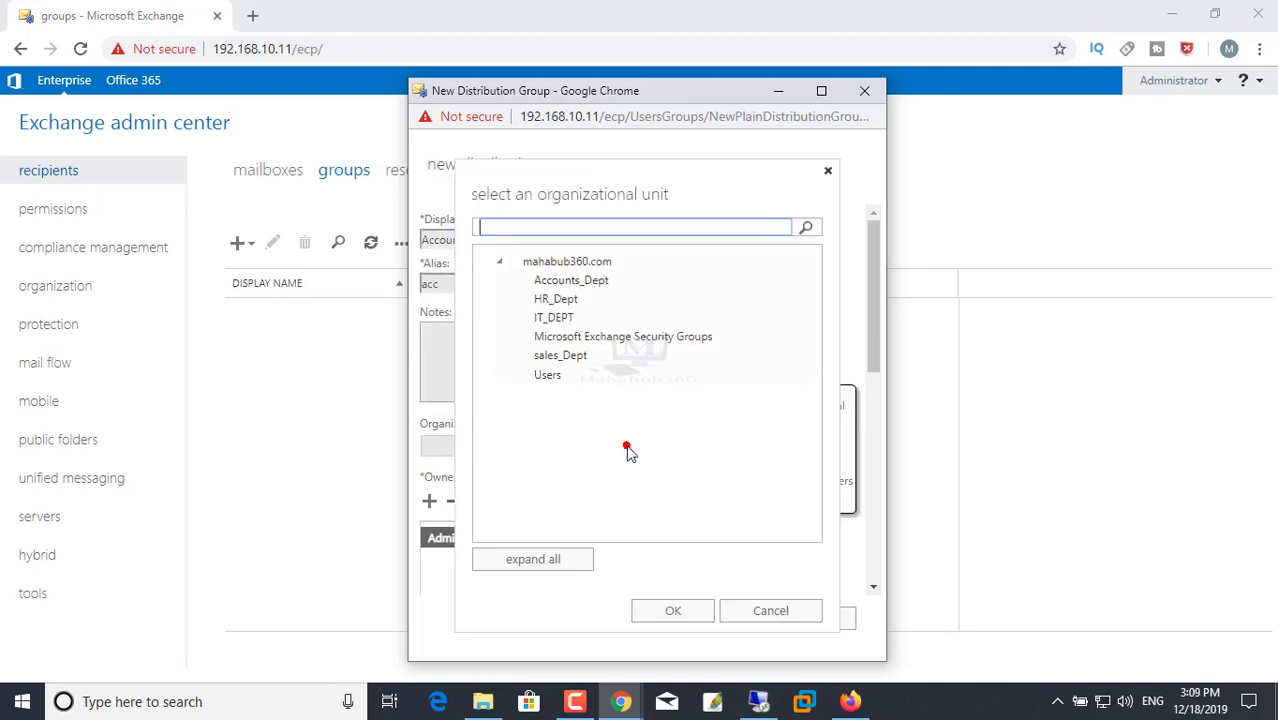
click(571, 281)
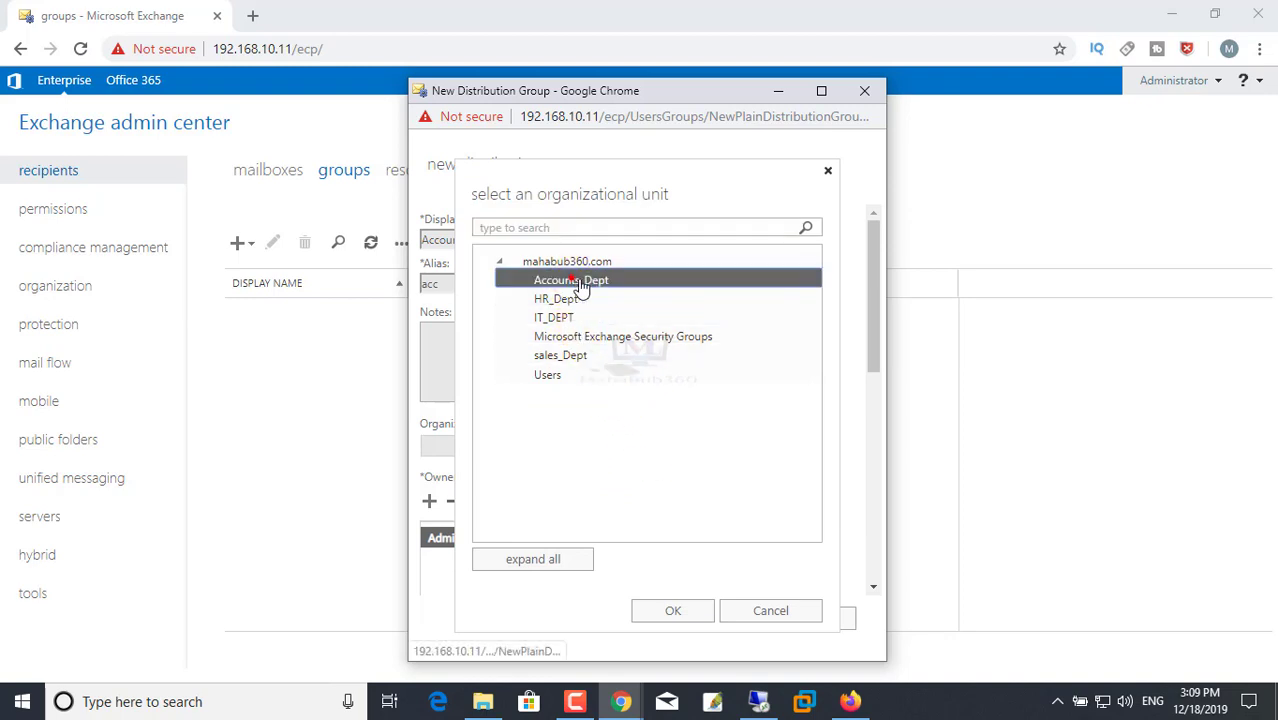
click(673, 611)
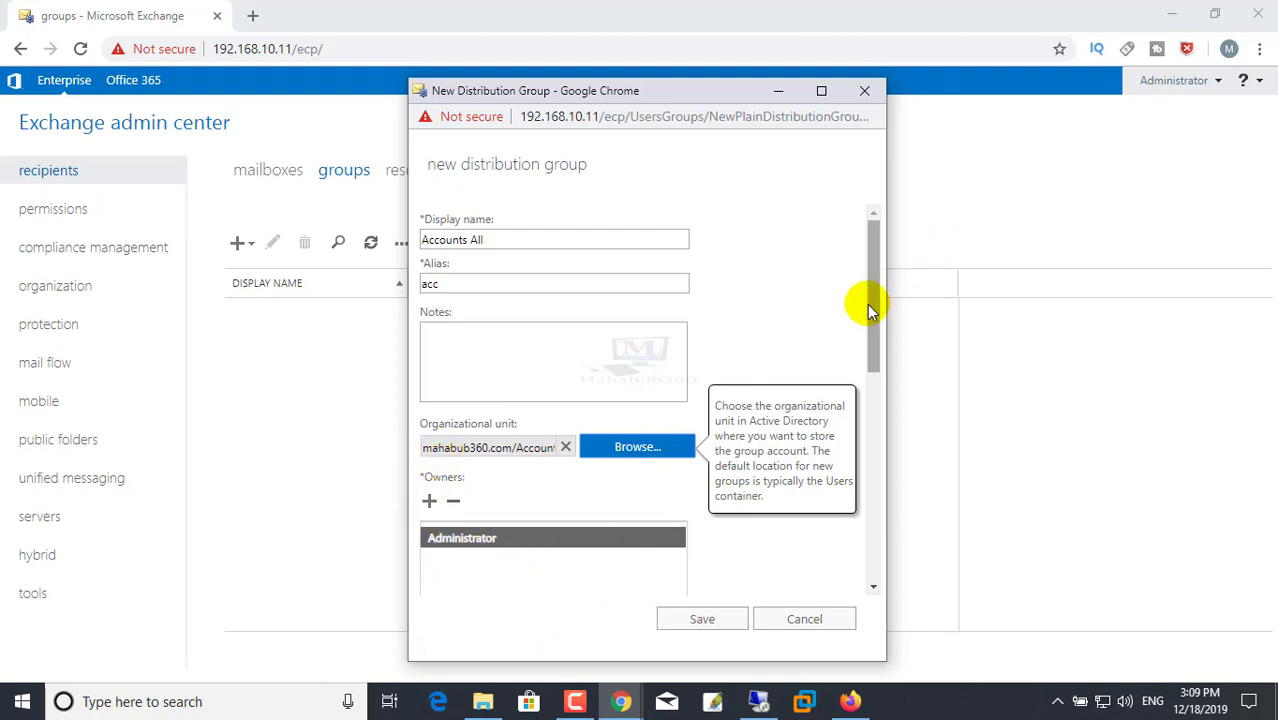
drag(868, 310, 877, 392)
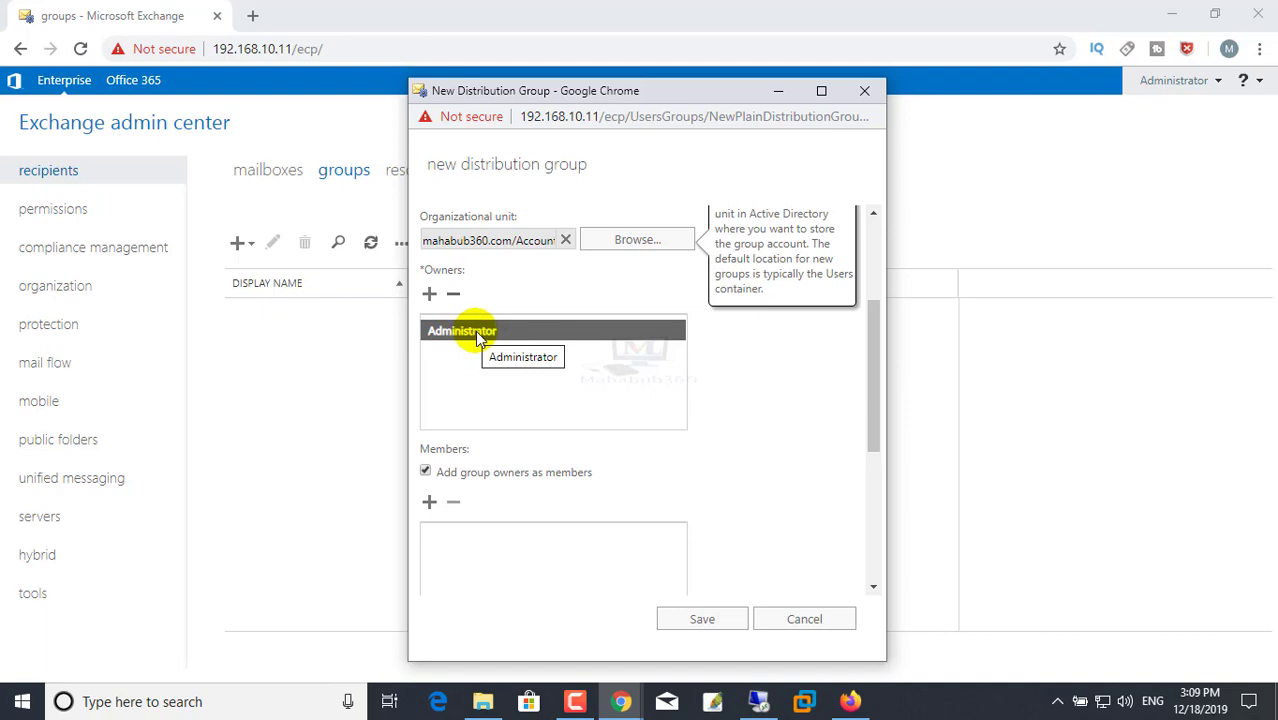
click(429, 293)
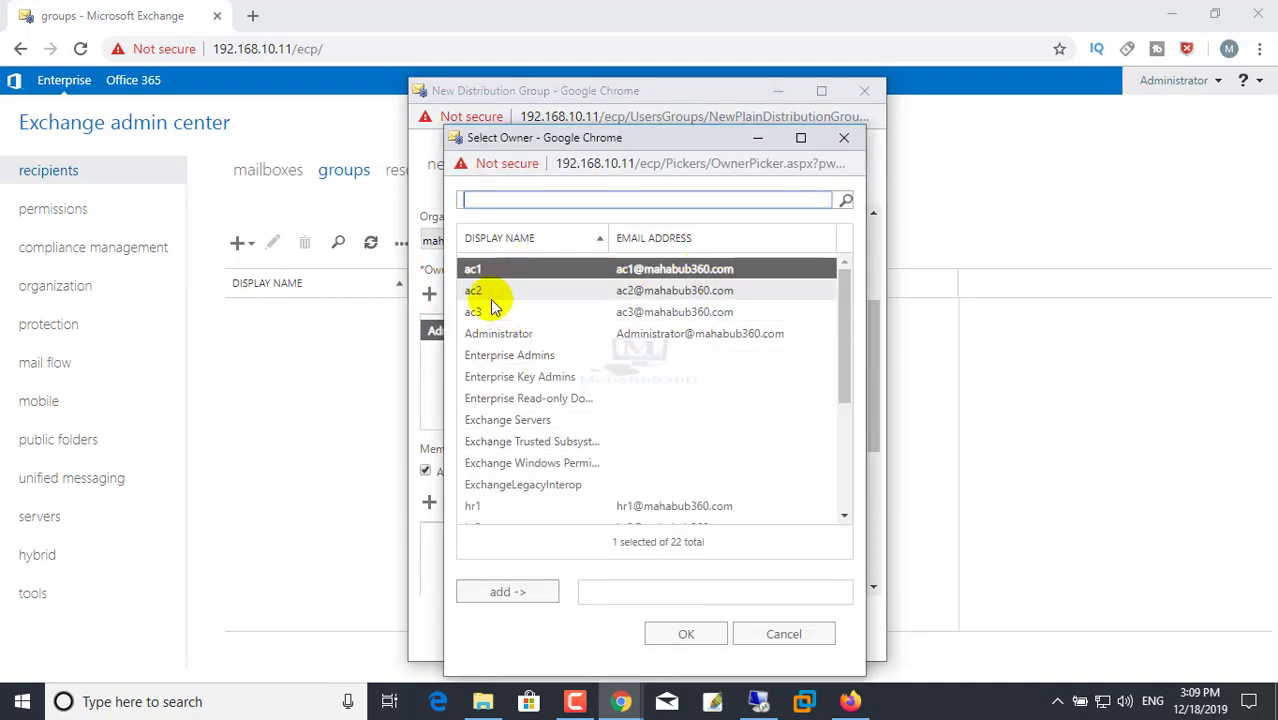
click(775, 630)
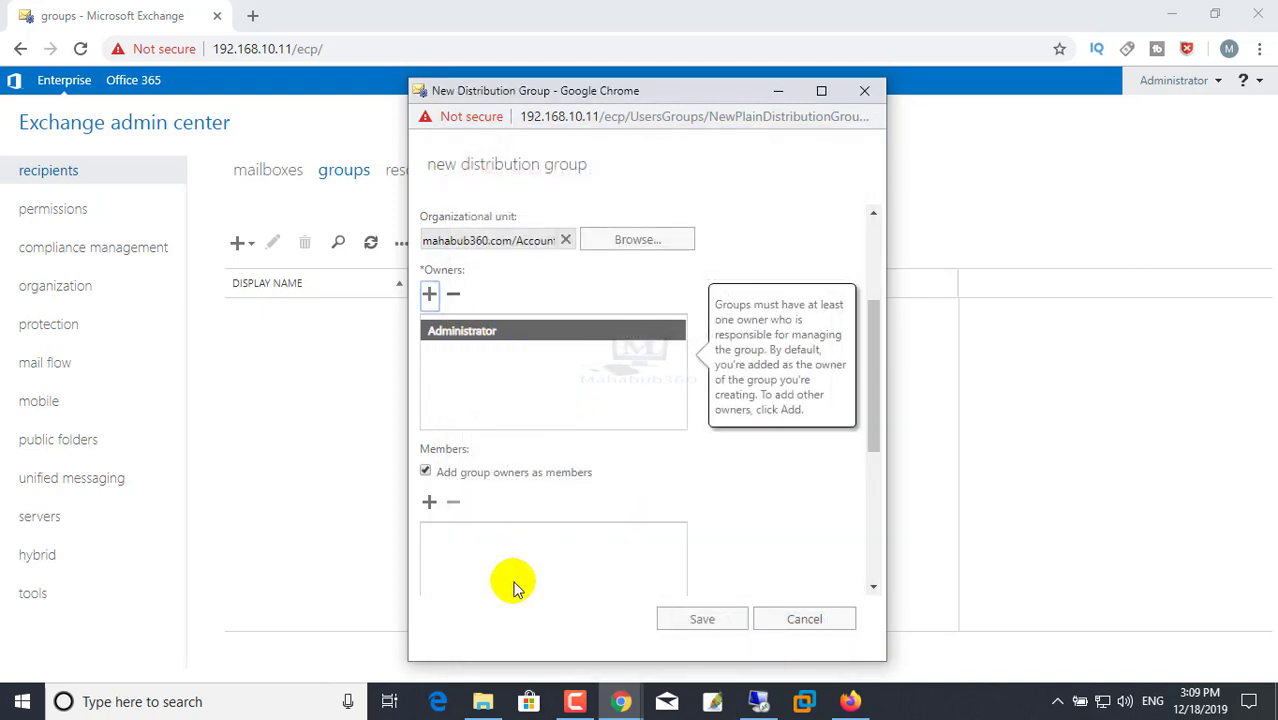
scroll(560, 525, down, 2)
mouse_move(550, 288)
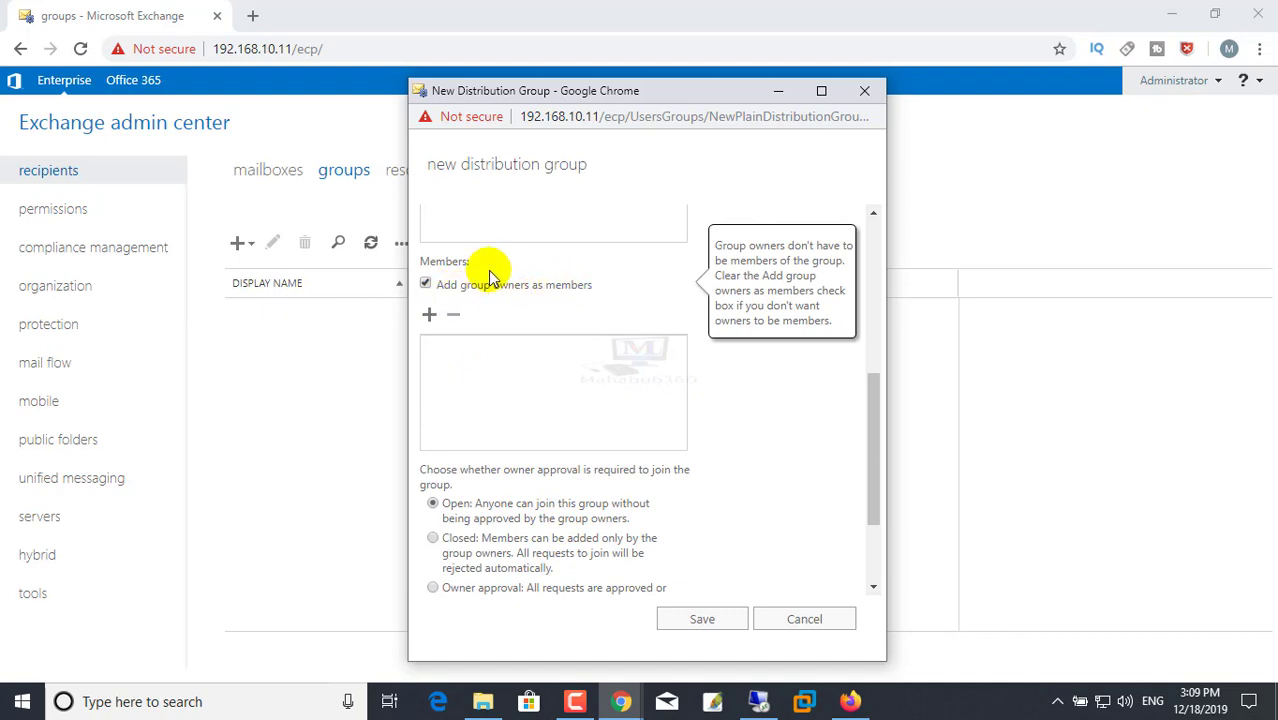
Step: Add users ac1, ac2 and ac3 as members of the group
click(430, 318)
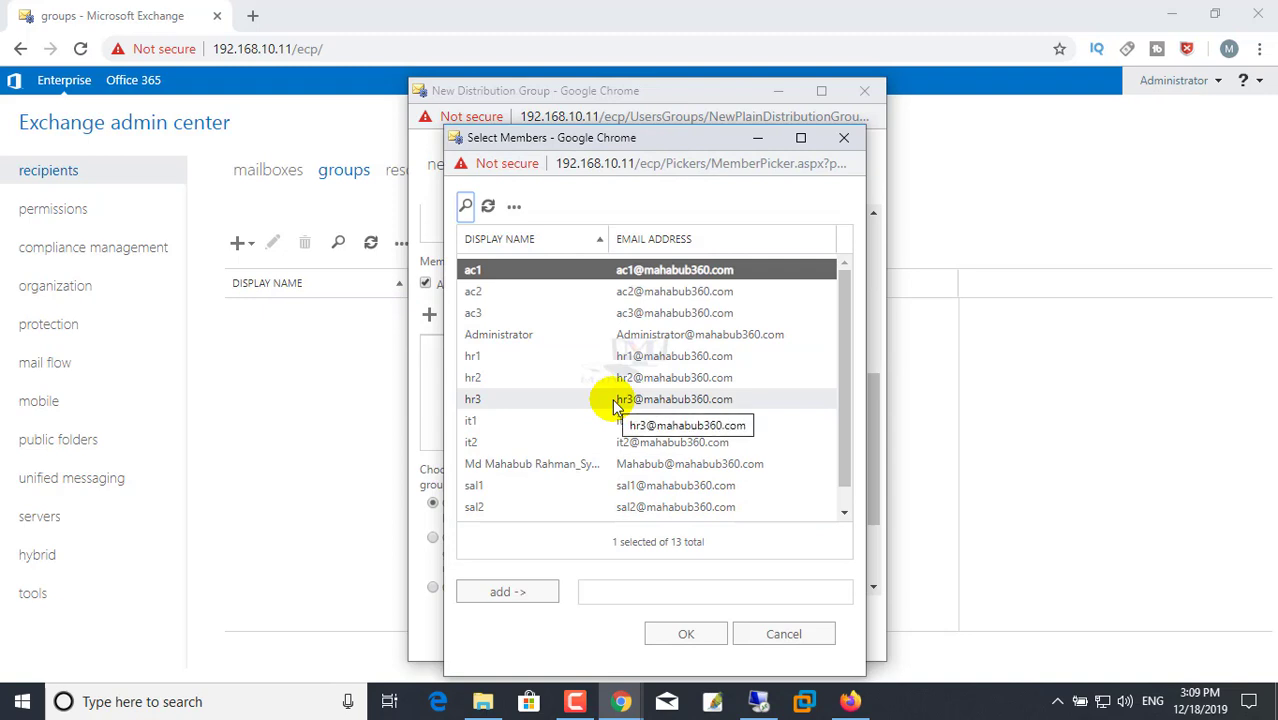
ctrl+click(473, 291)
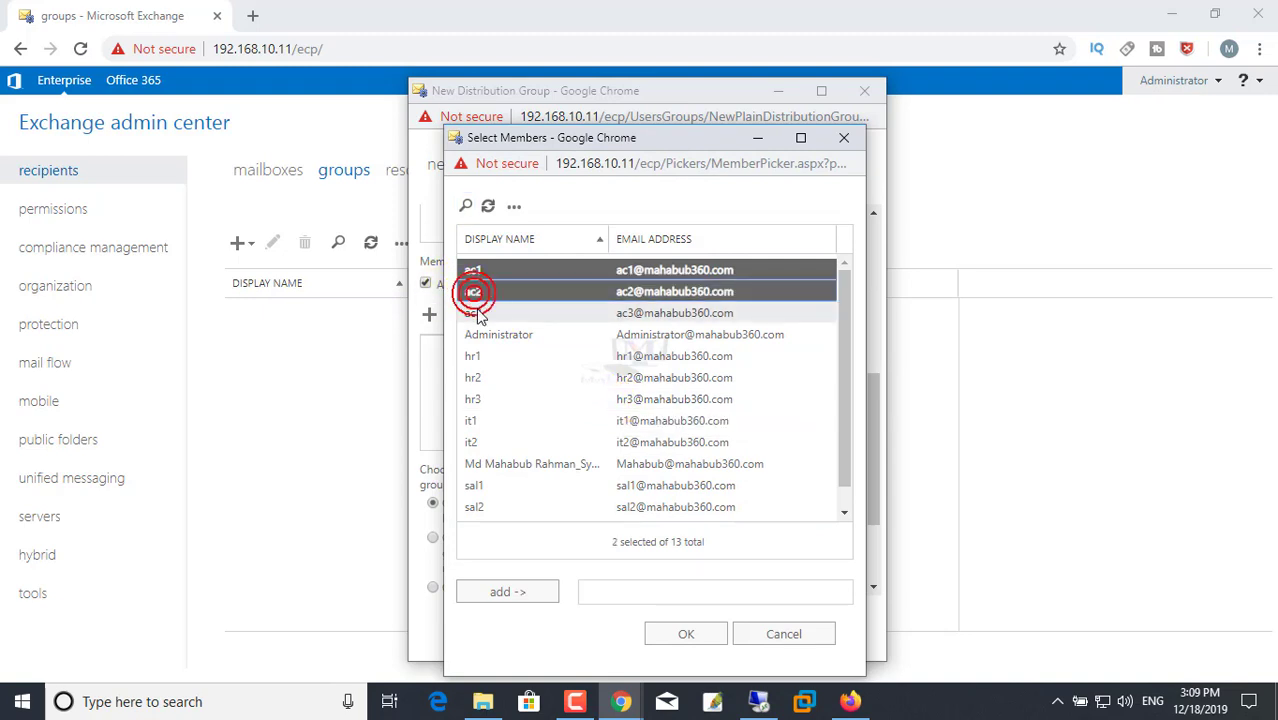
ctrl+click(473, 312)
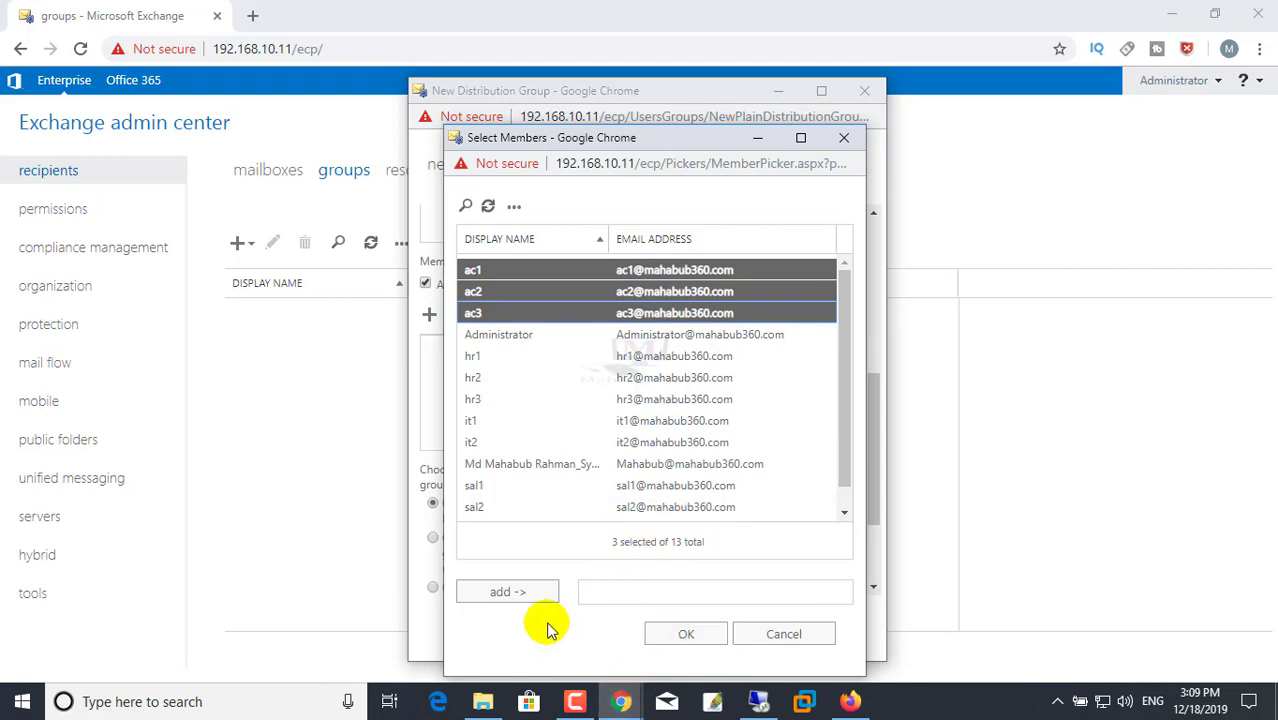
click(507, 592)
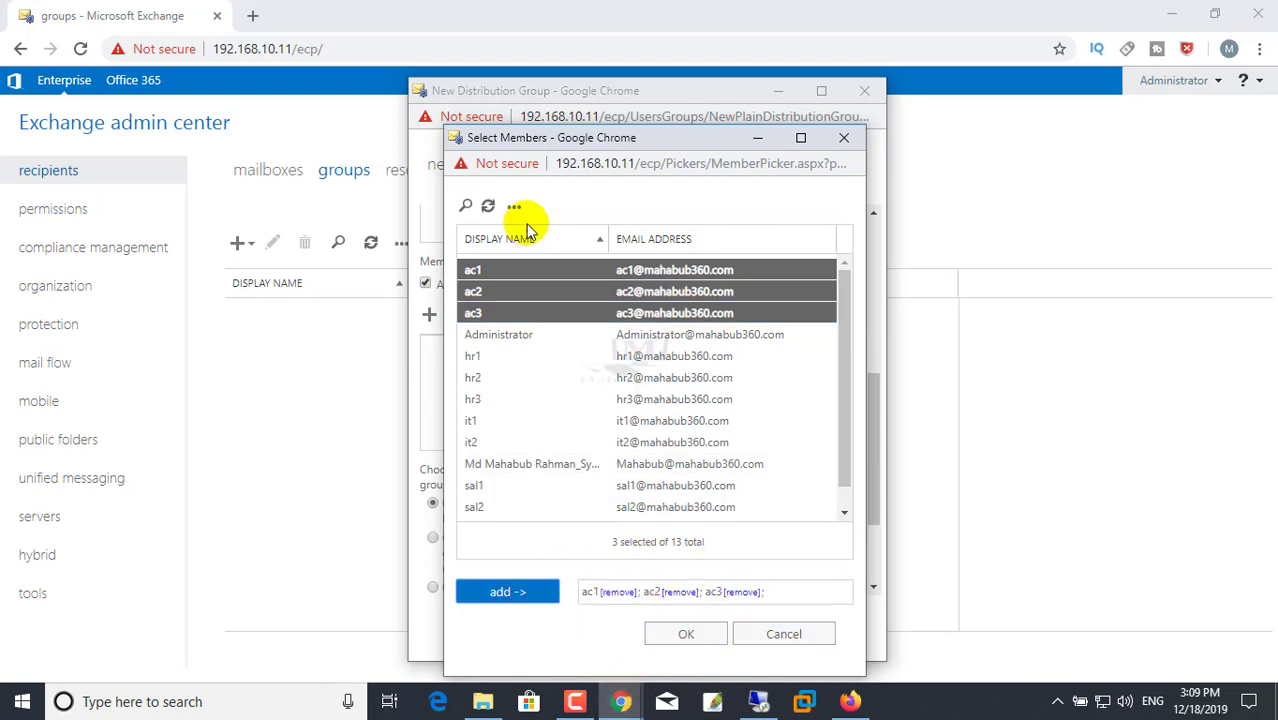
click(686, 636)
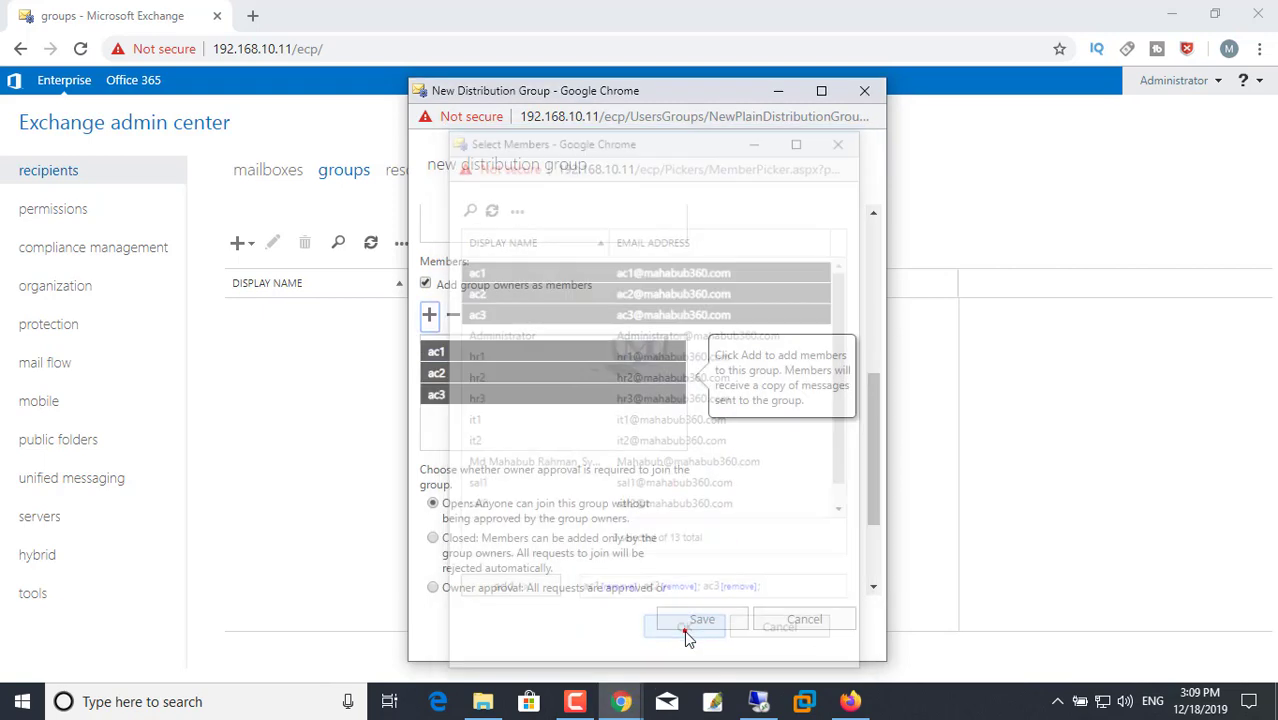
Step: Save the Accounts All distribution group and bring up the group types for another
scroll(757, 441, up, 2)
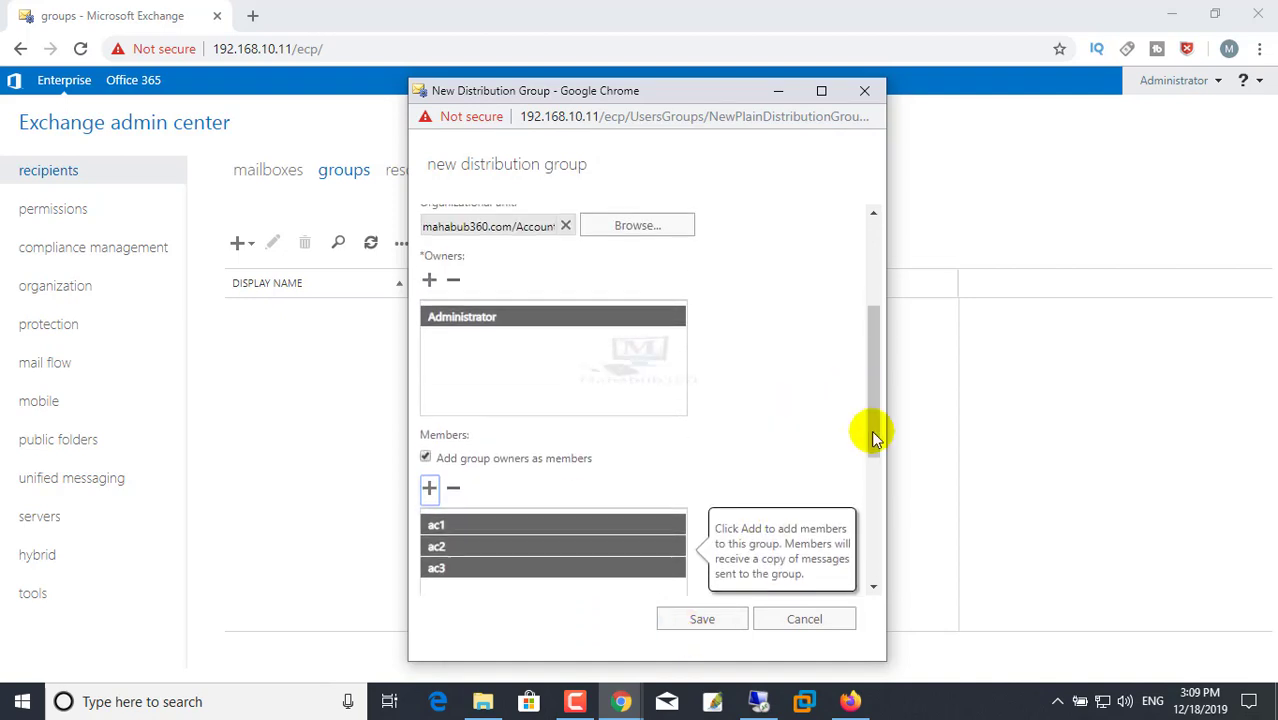
drag(874, 381, 864, 543)
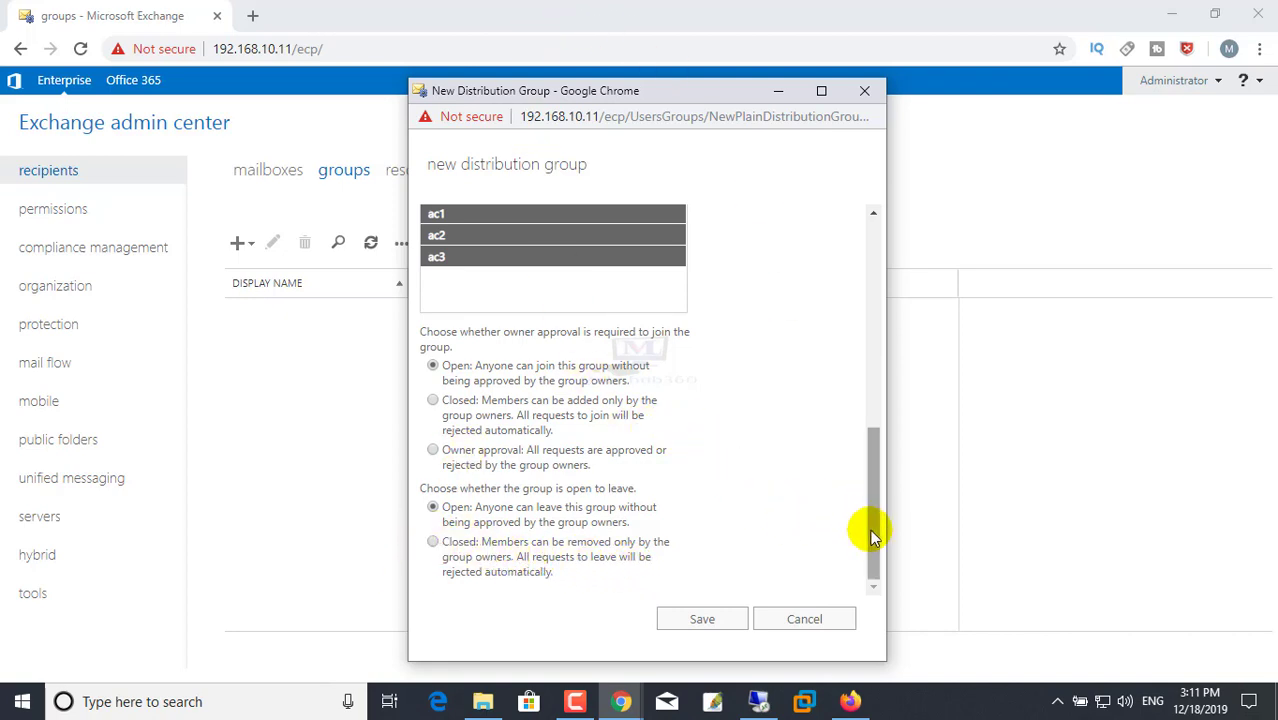
drag(870, 537, 852, 622)
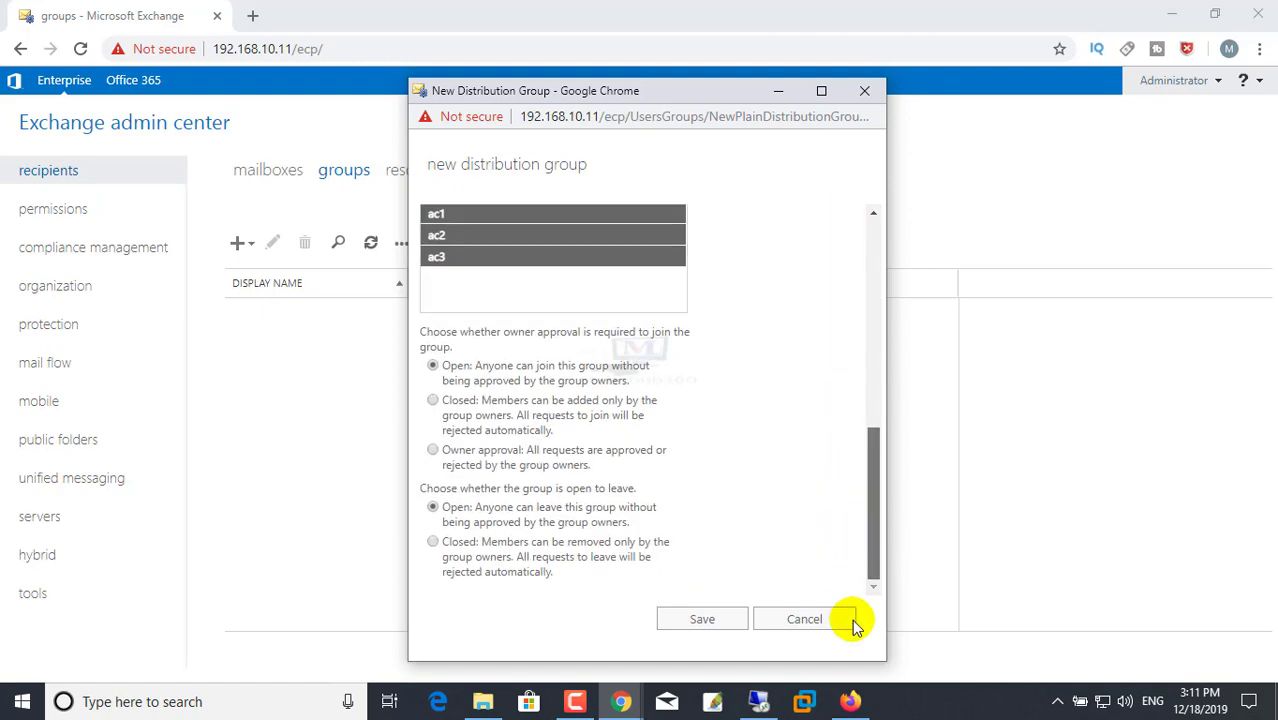
click(699, 619)
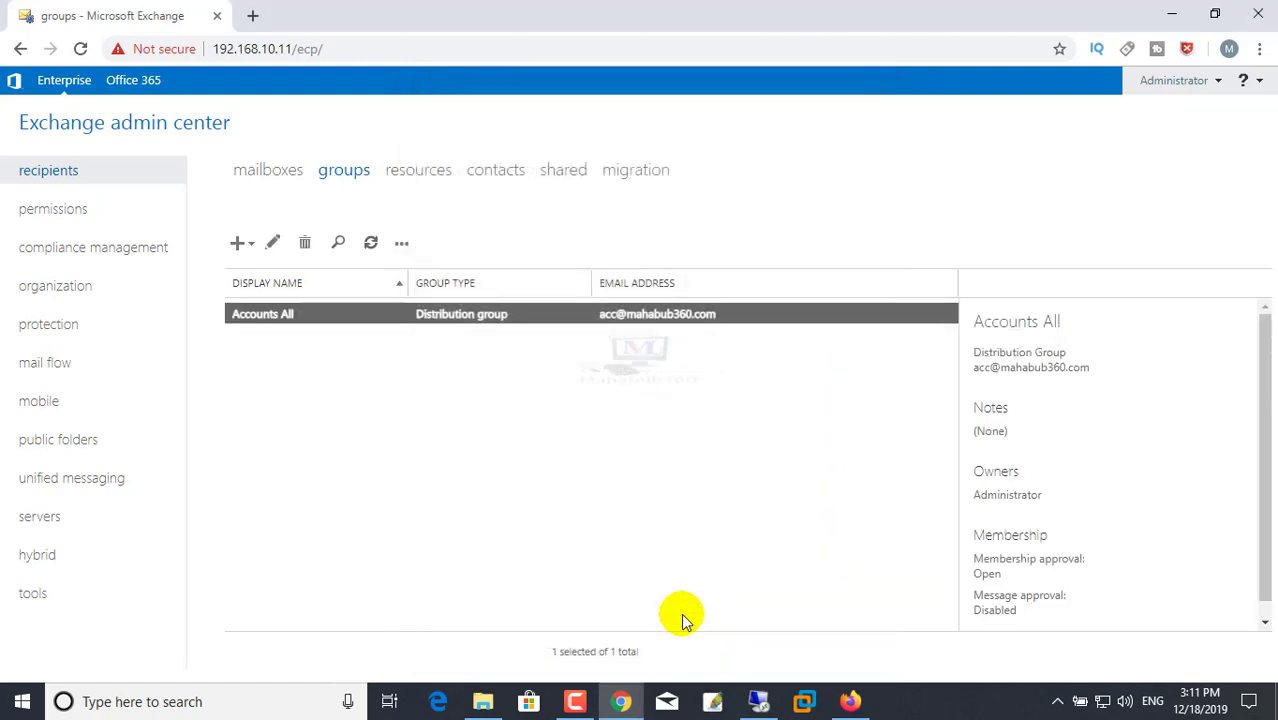
ctrl+click(612, 319)
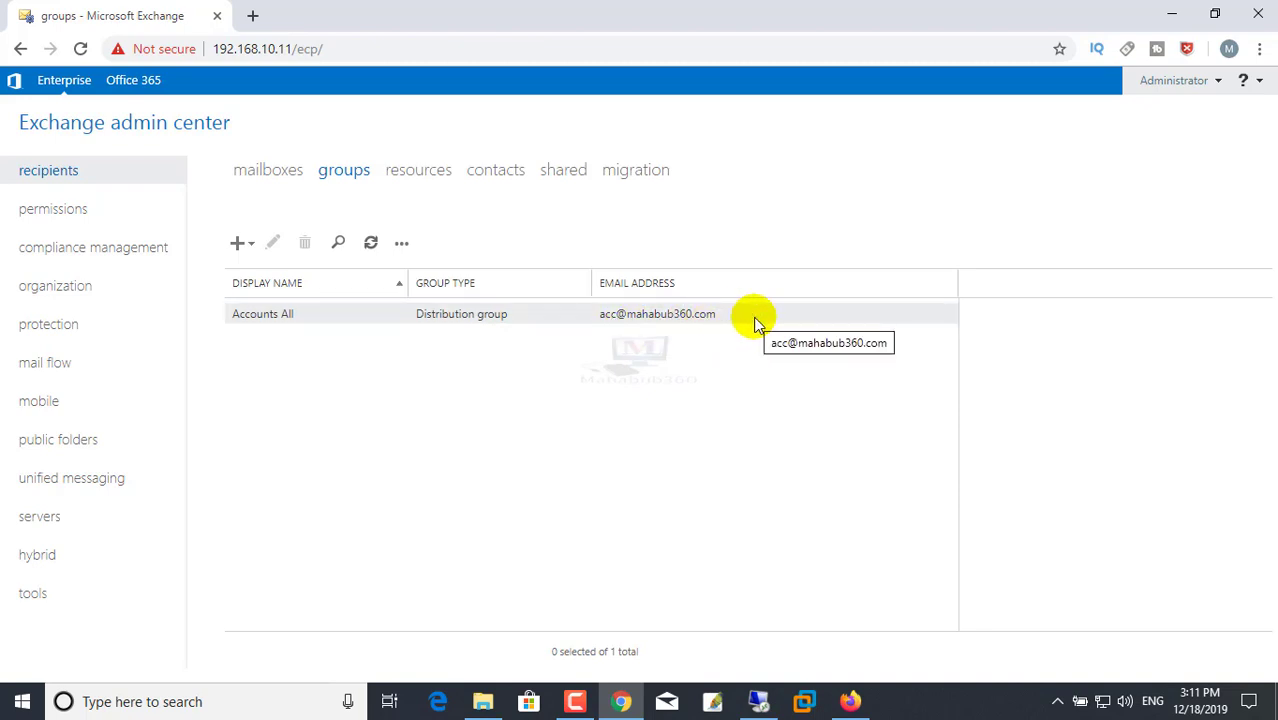
click(240, 246)
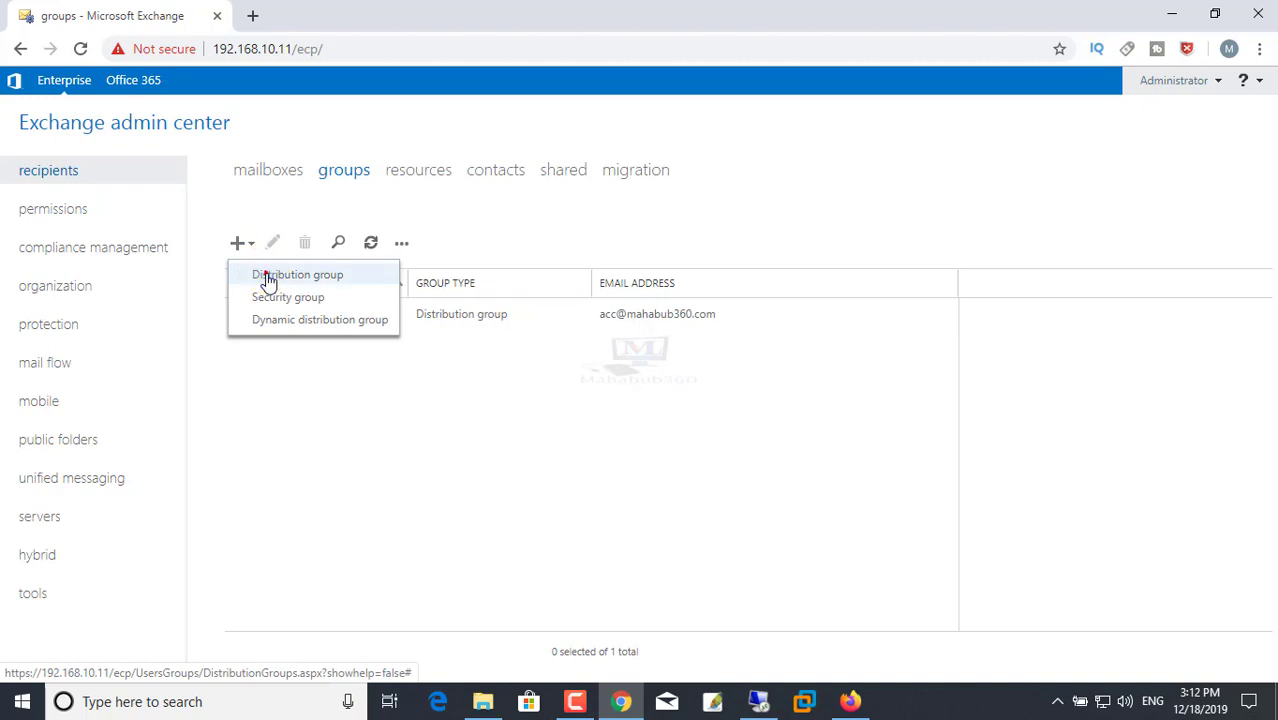
Step: Start a new distribution group named 'IT Support' and set its alias
click(268, 281)
click(438, 248)
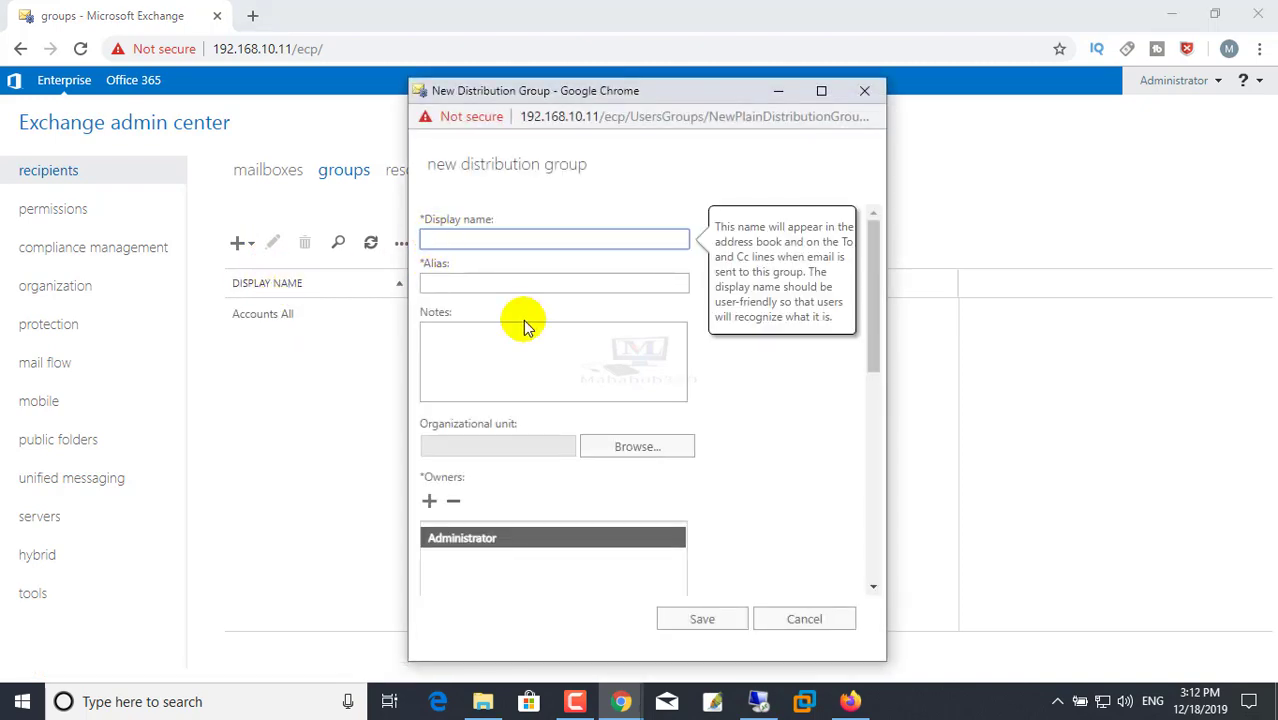
text(IT Support)
click(445, 282)
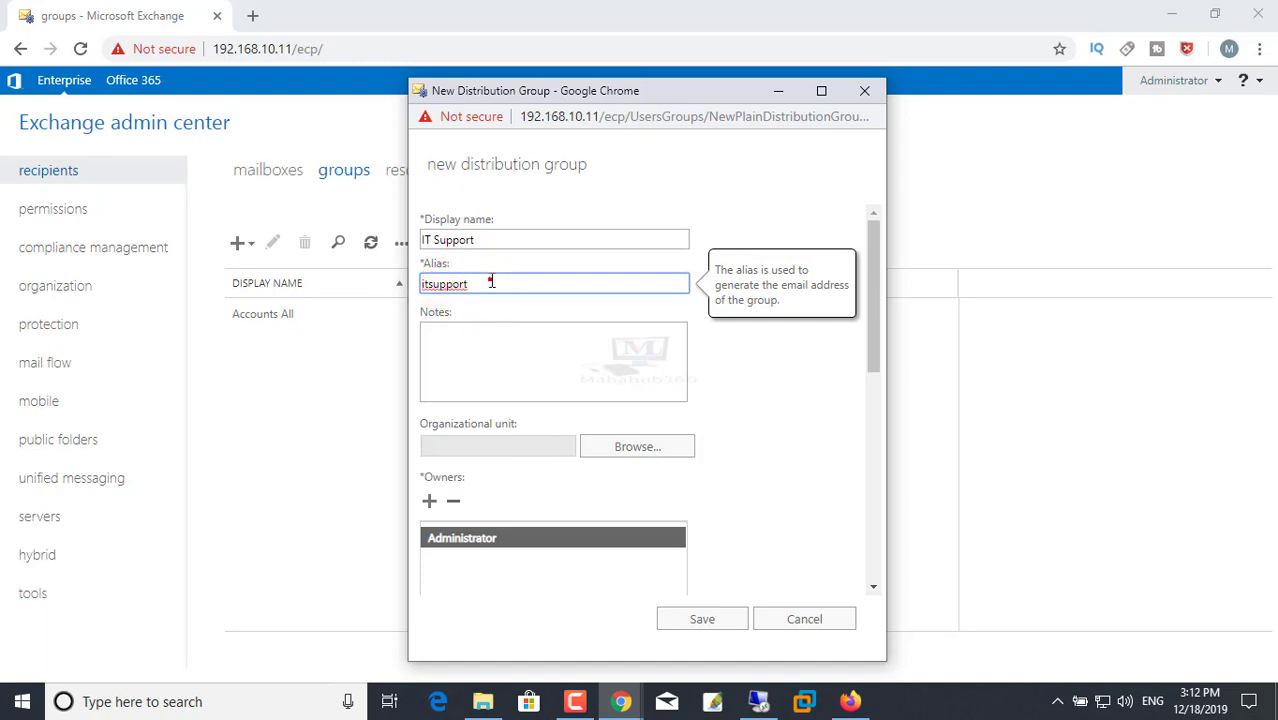
double_click(493, 279)
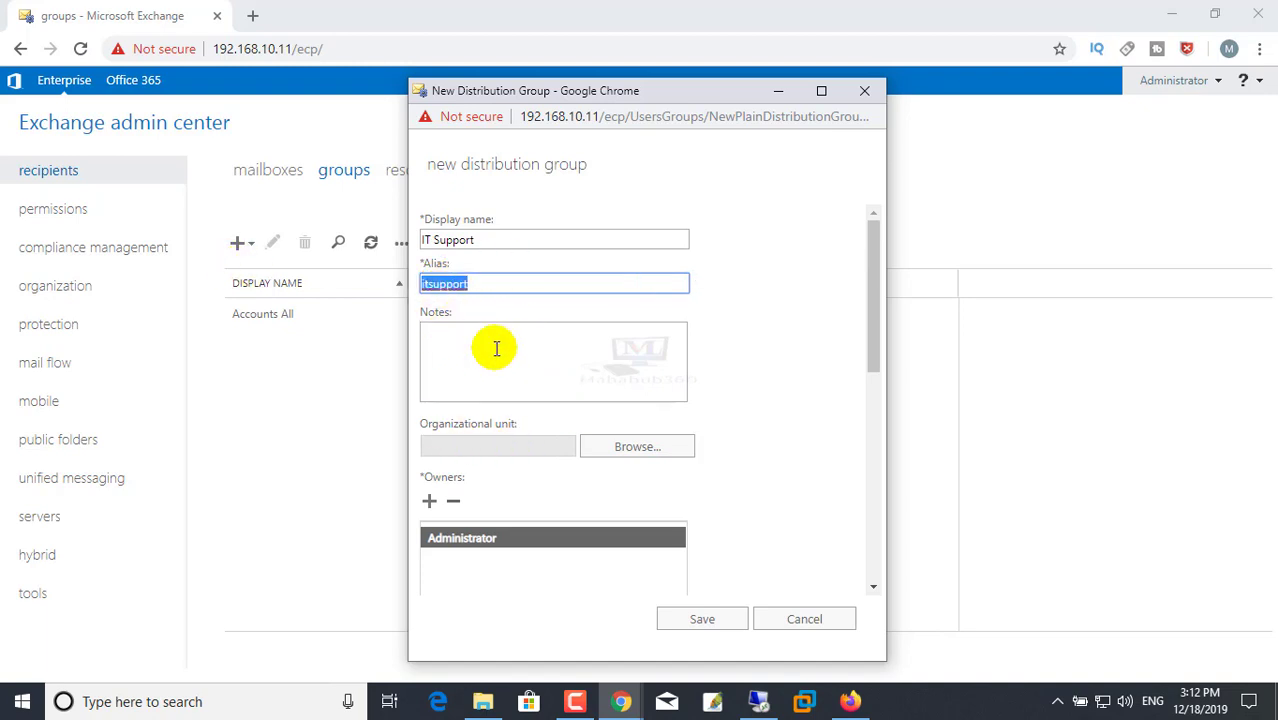
scroll(605, 515, down, 1)
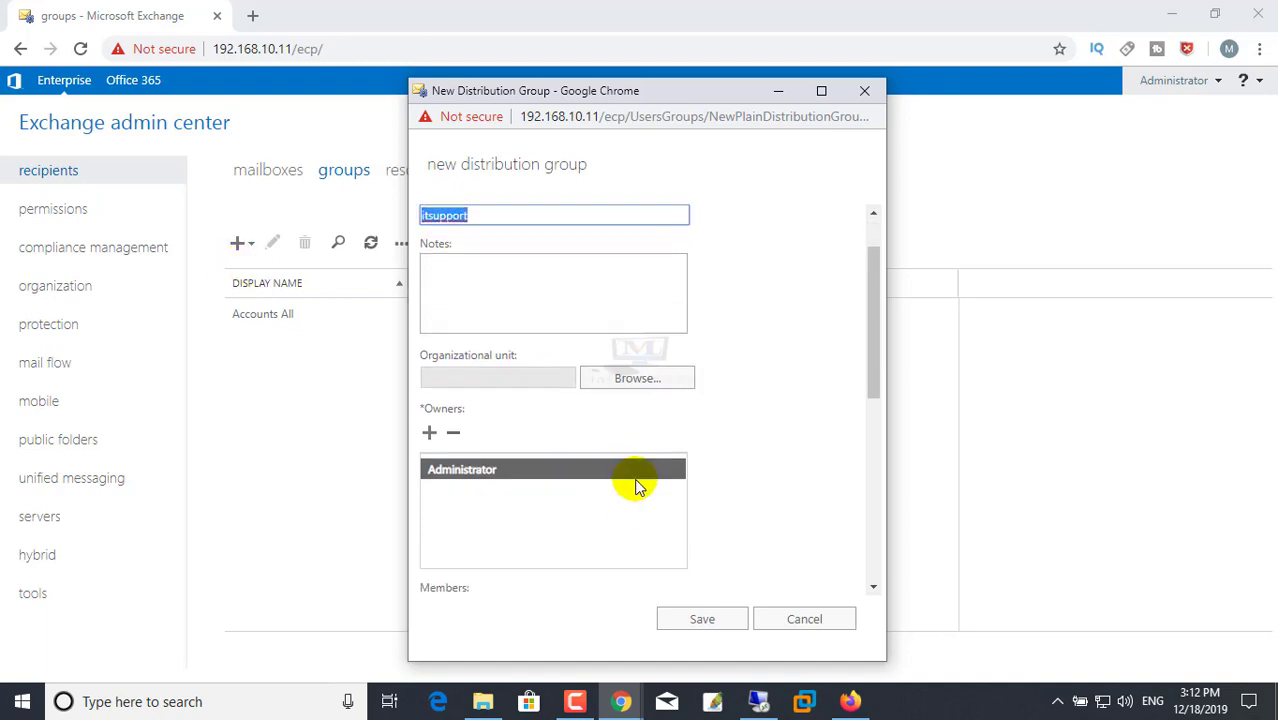
scroll(635, 485, up, 1)
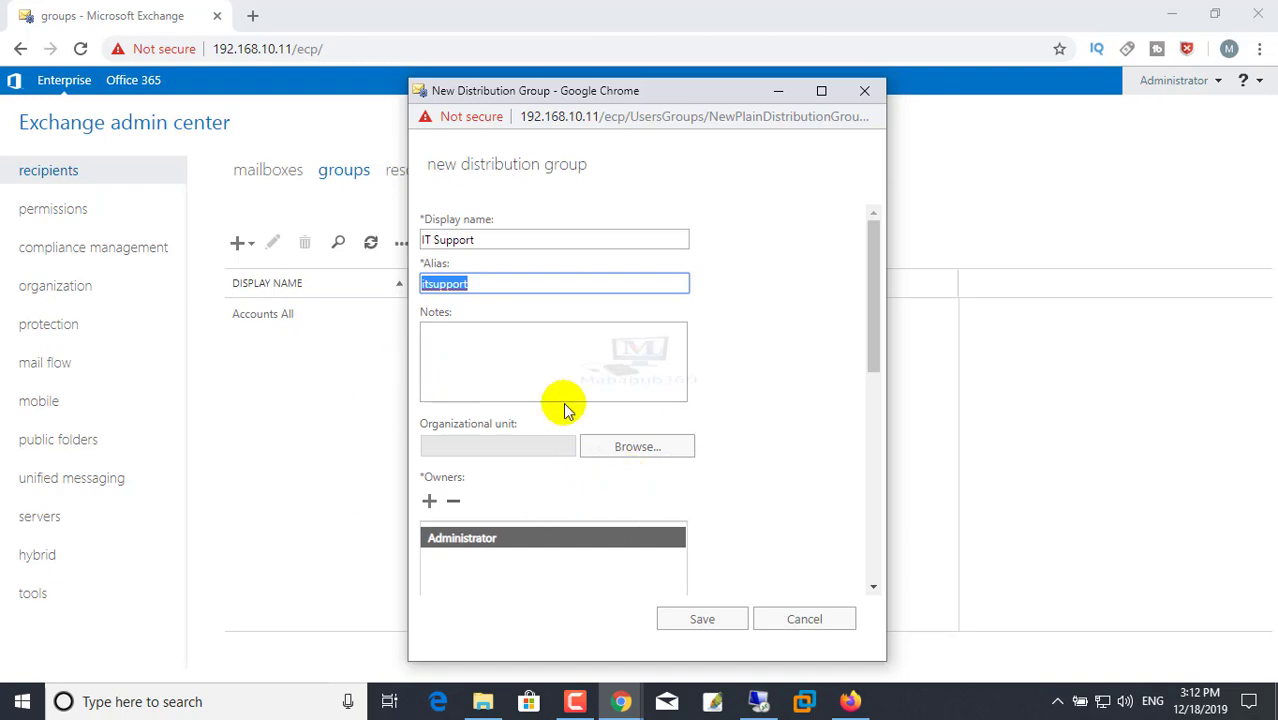
drag(868, 332, 870, 450)
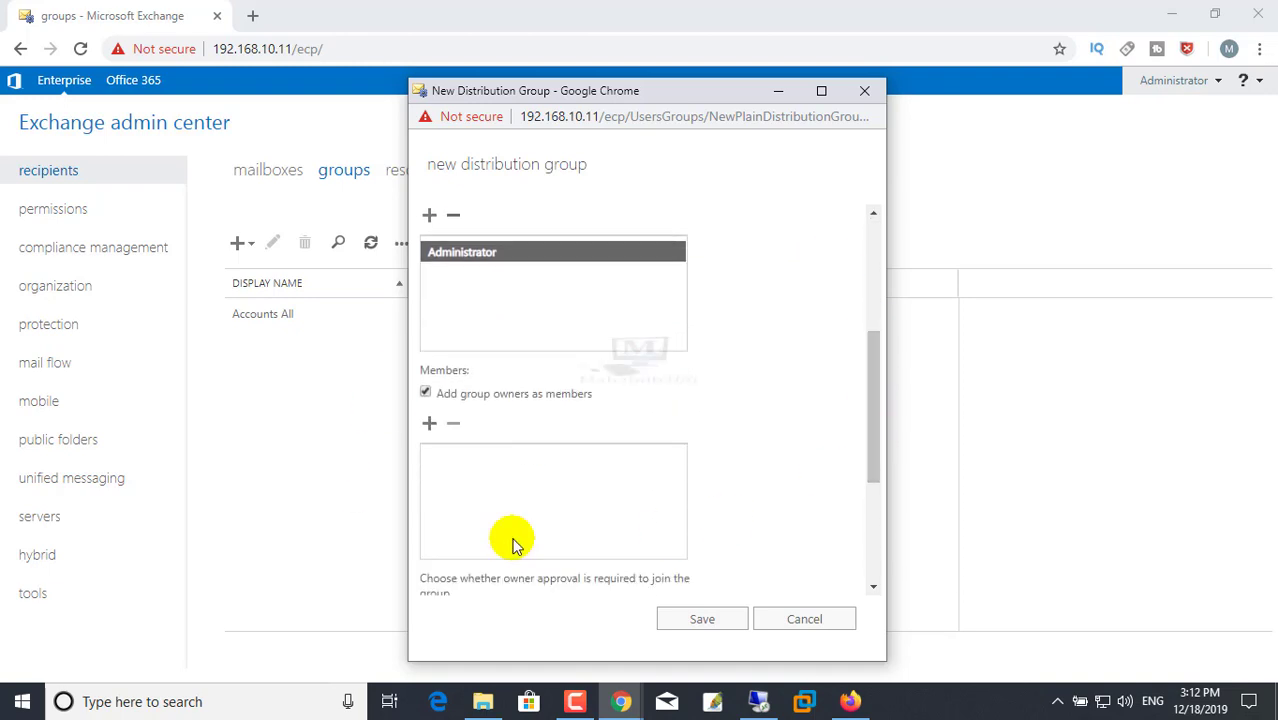
Step: Add it1, it2 and test as members of IT Support
click(430, 421)
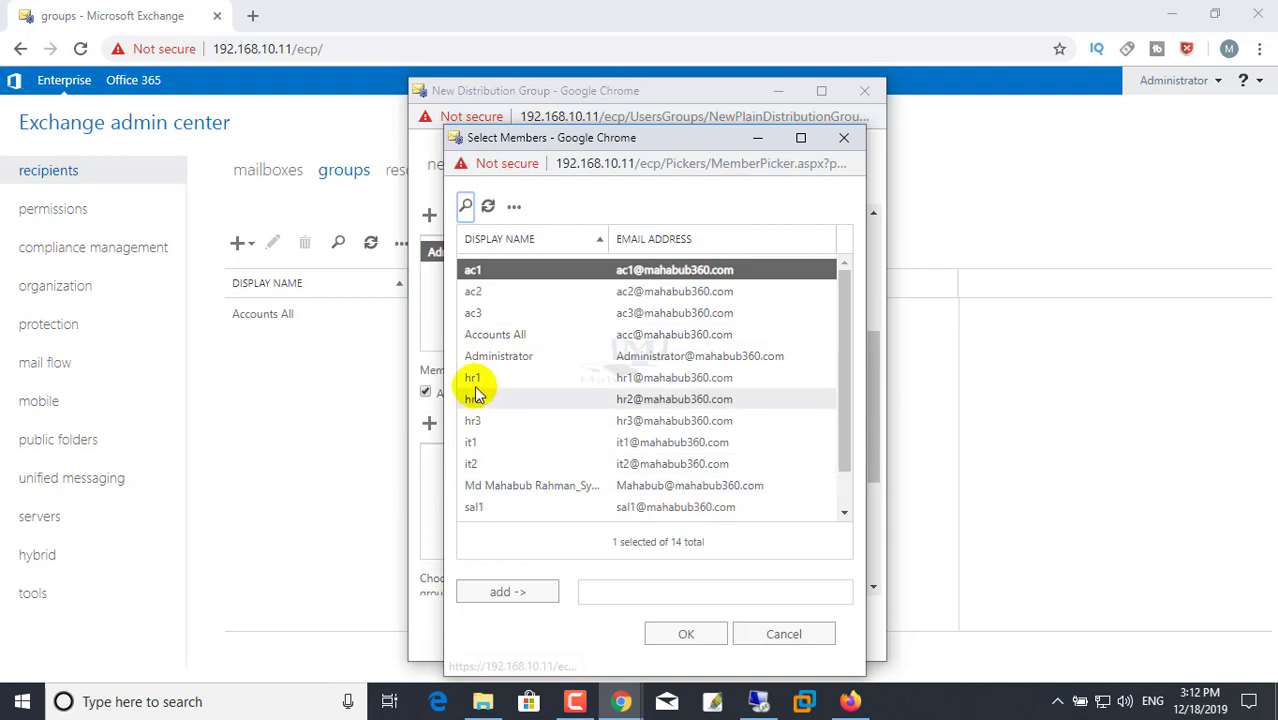
click(474, 444)
ctrl+click(474, 466)
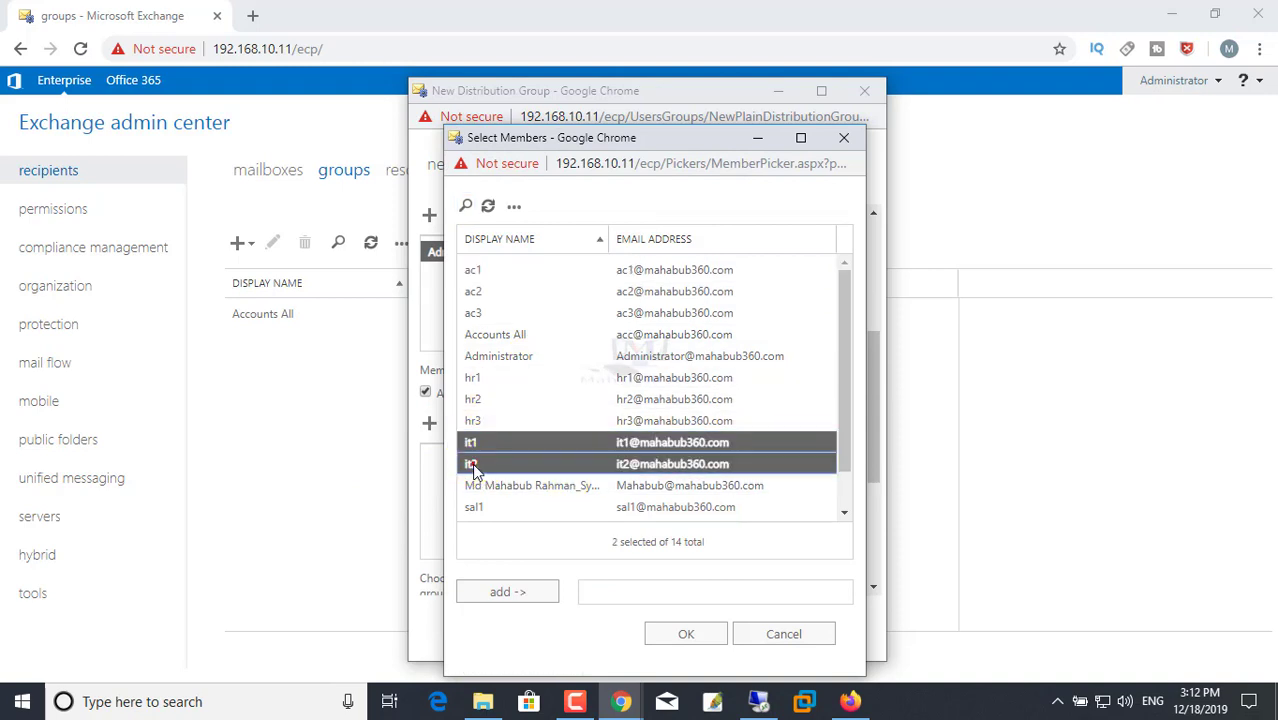
scroll(842, 420, down, 2)
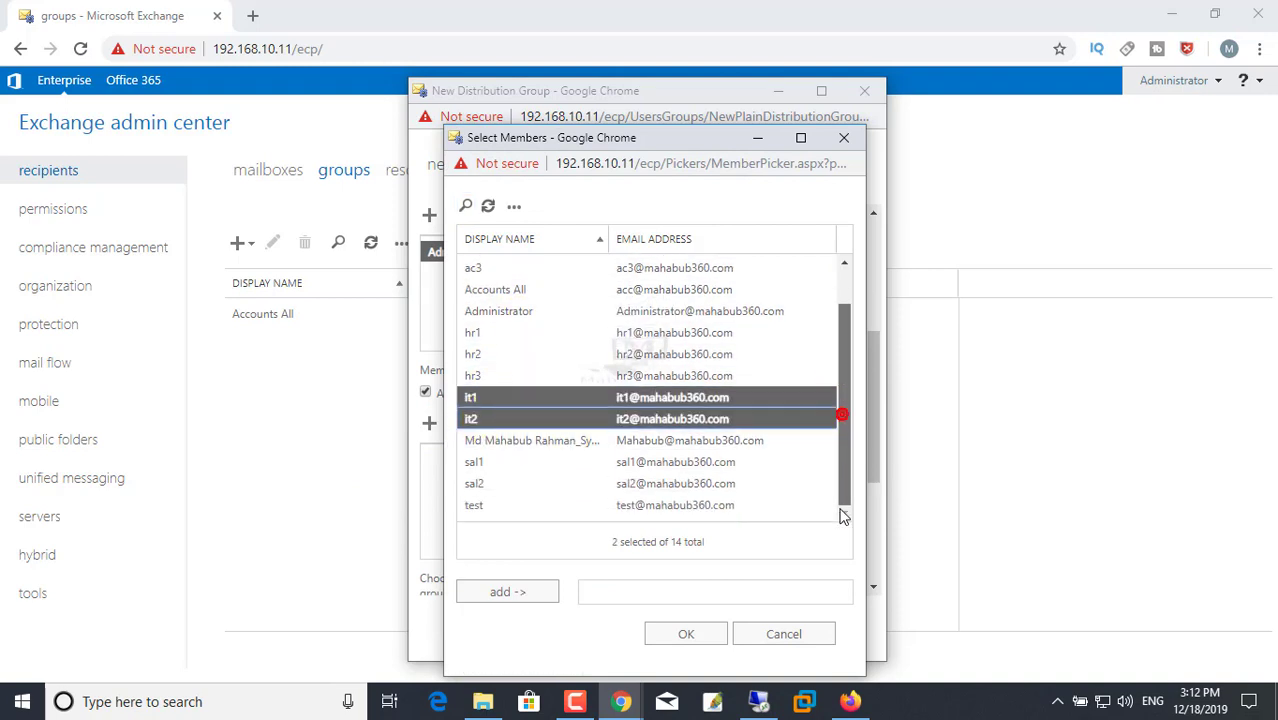
ctrl+click(480, 502)
click(685, 633)
scroll(492, 385, up, 5)
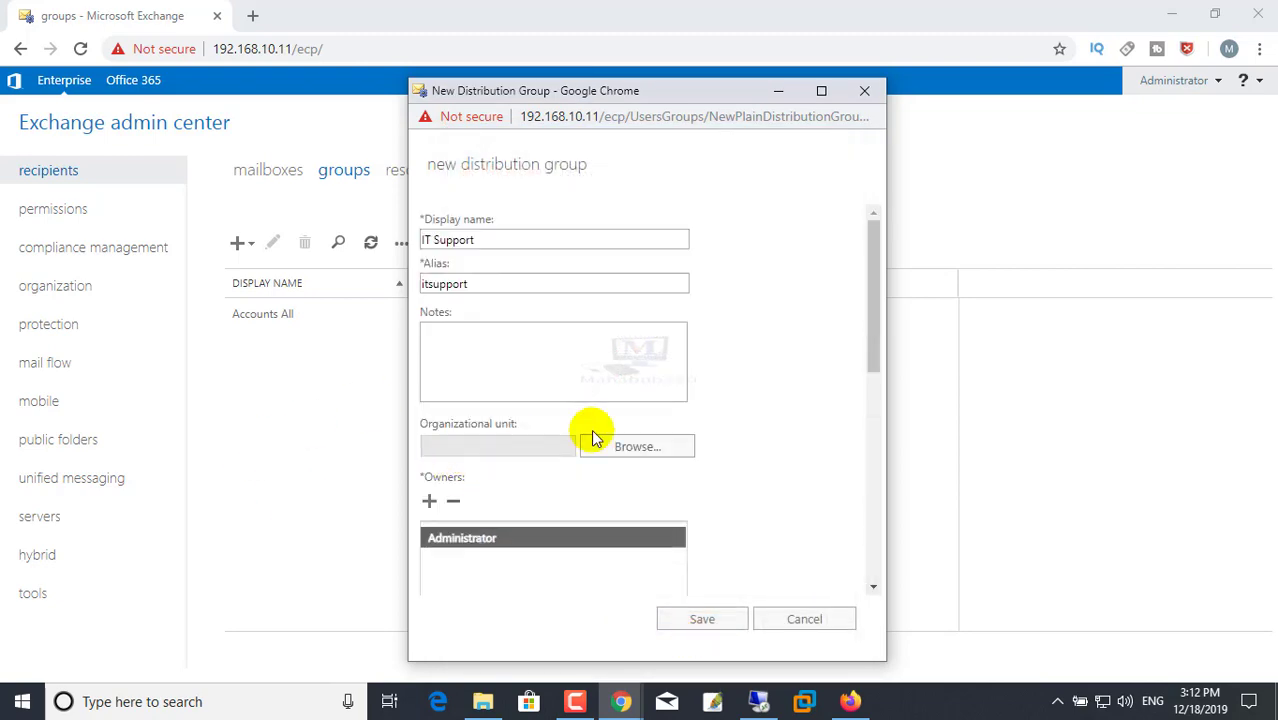
Step: Place IT Support in the IT_DEPT organizational unit and save the group
click(644, 445)
click(562, 318)
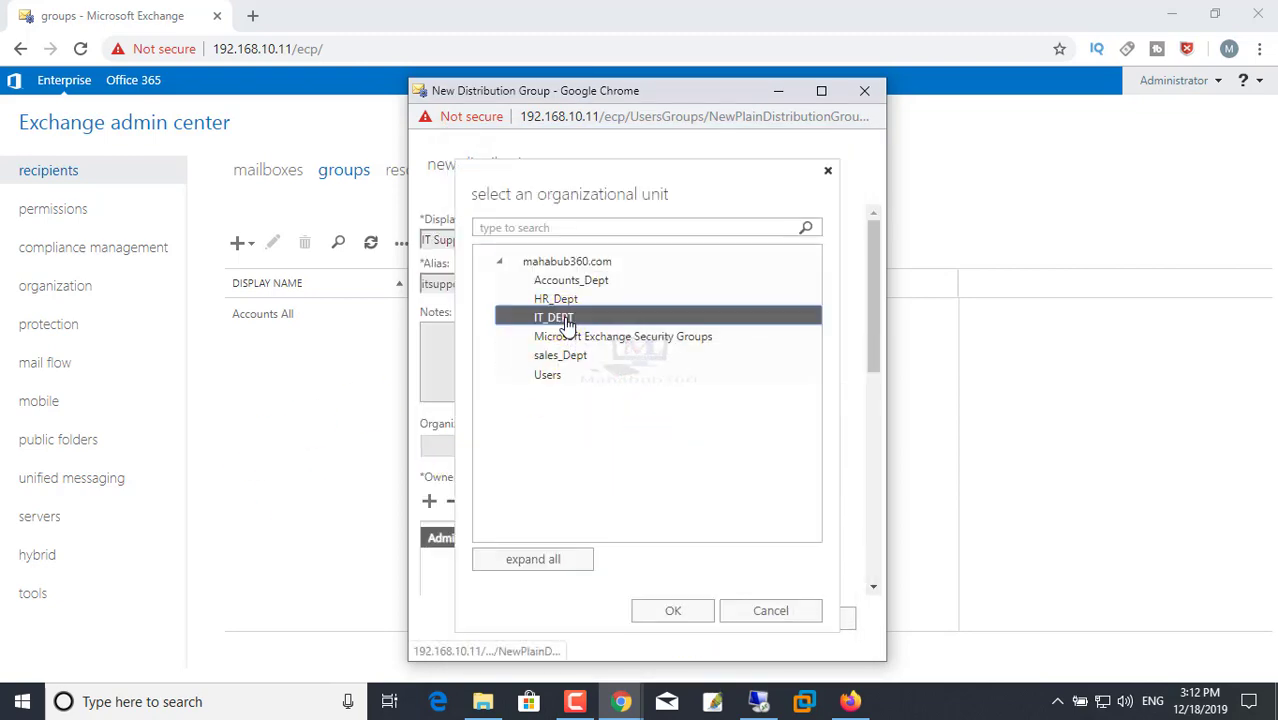
click(667, 609)
drag(870, 306, 862, 514)
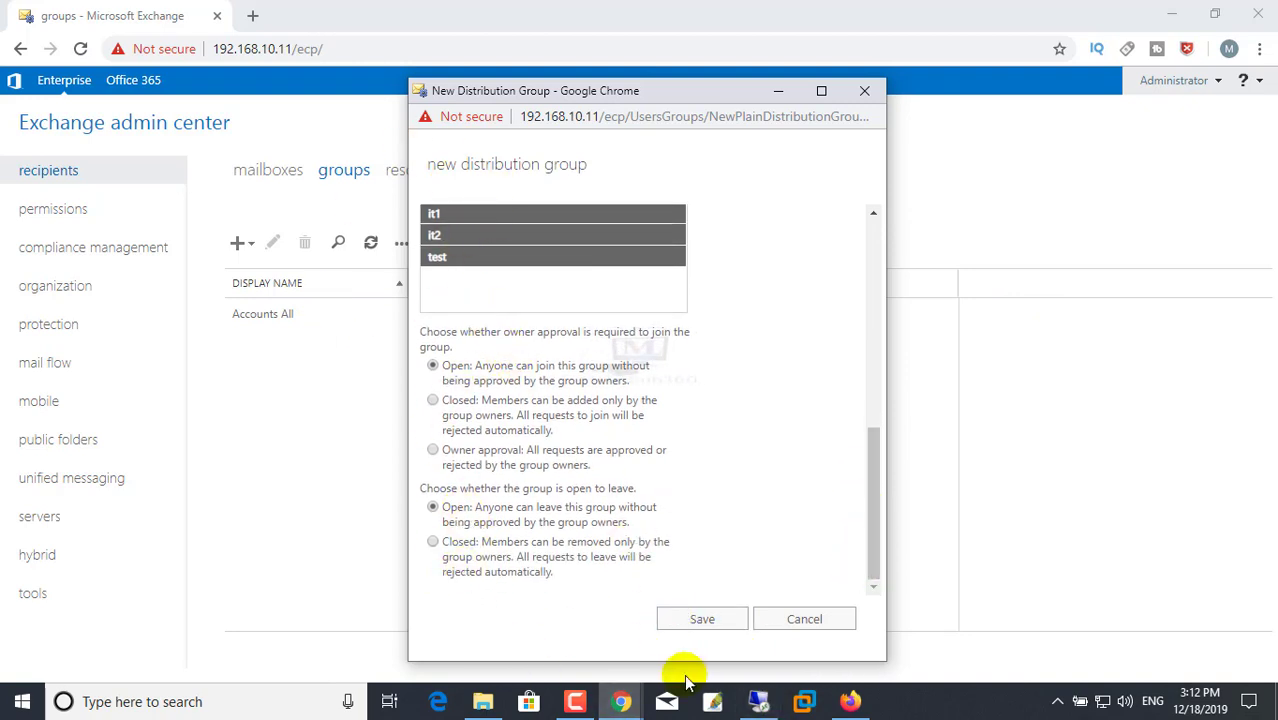
click(707, 617)
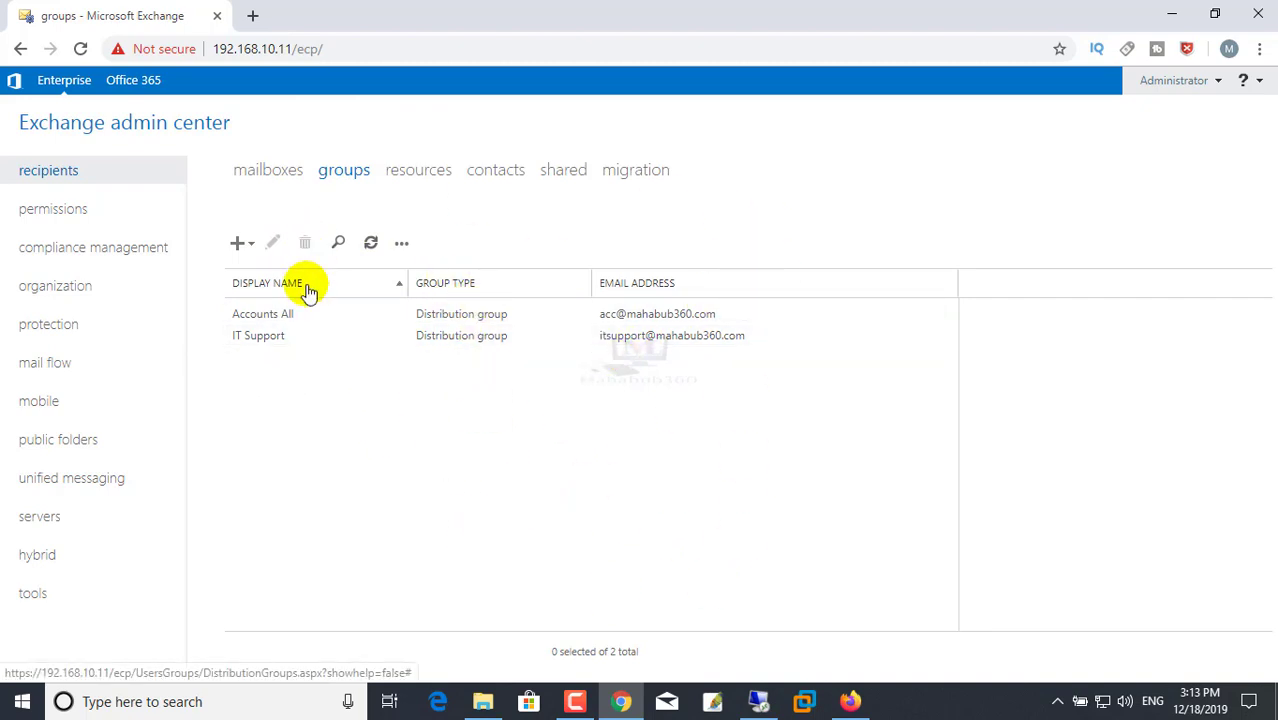
Step: Reopen Accounts All from the groups list and view its owners and members
click(268, 170)
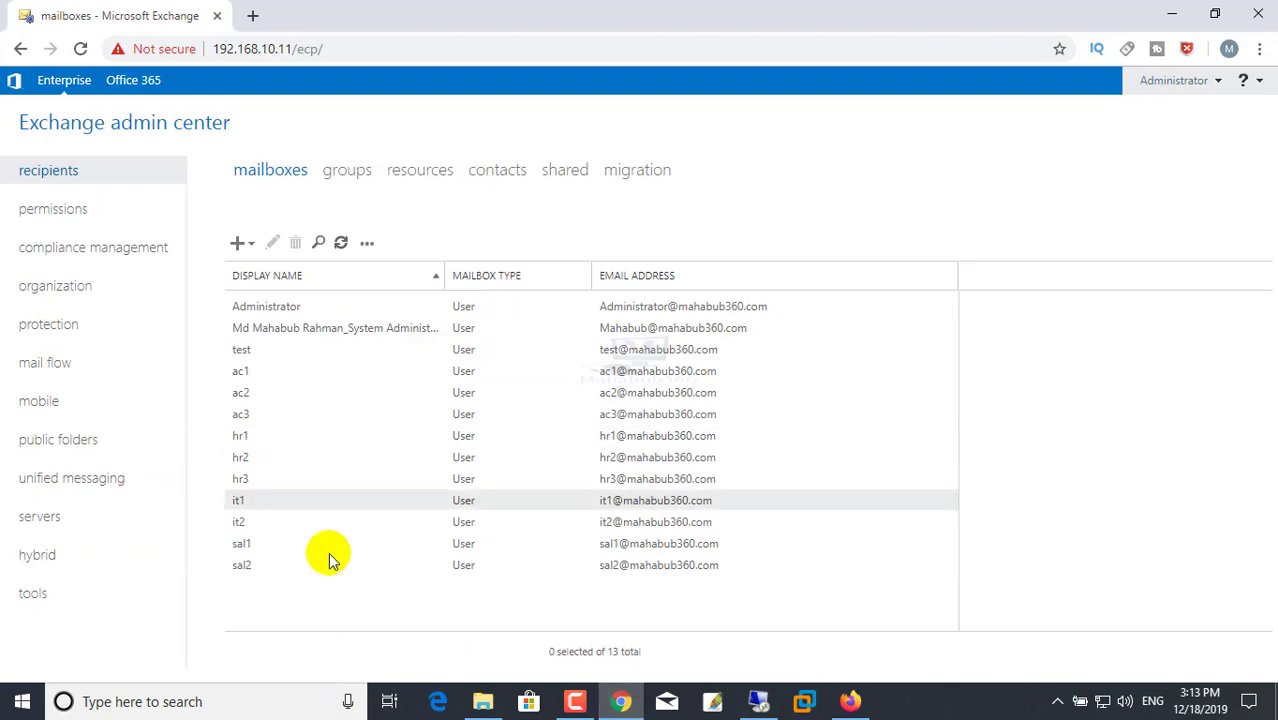
click(348, 172)
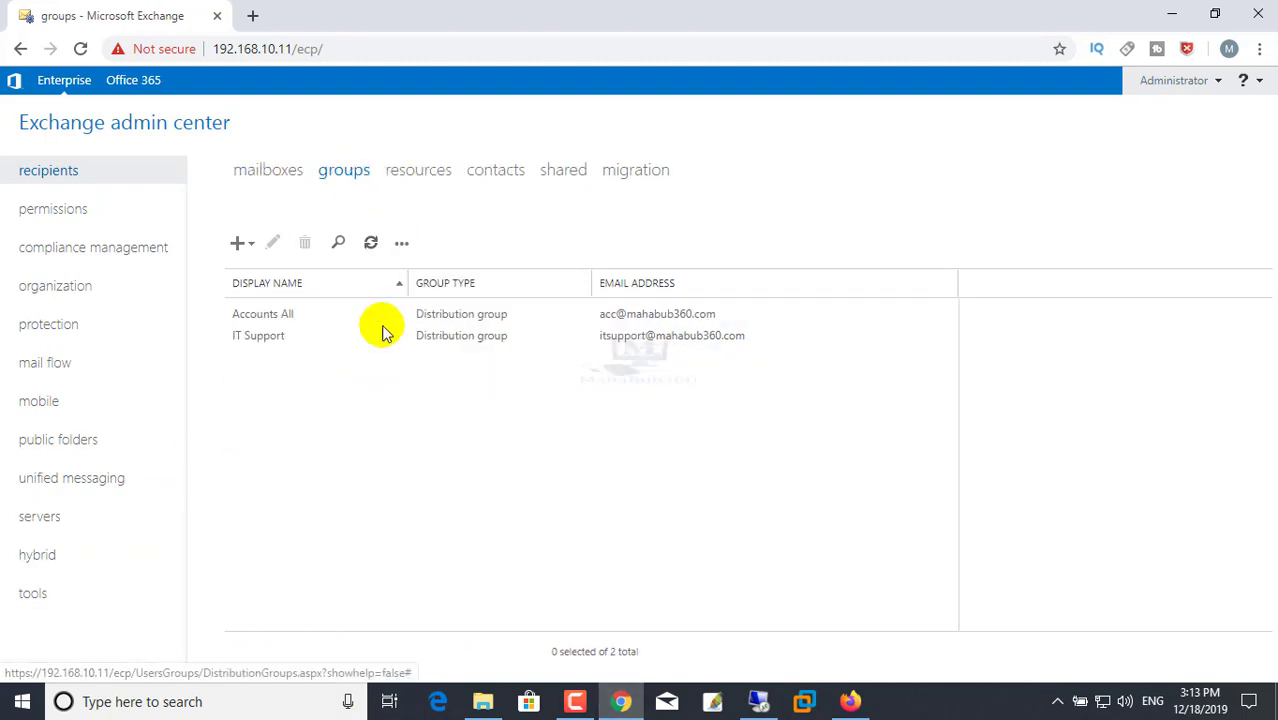
double_click(265, 314)
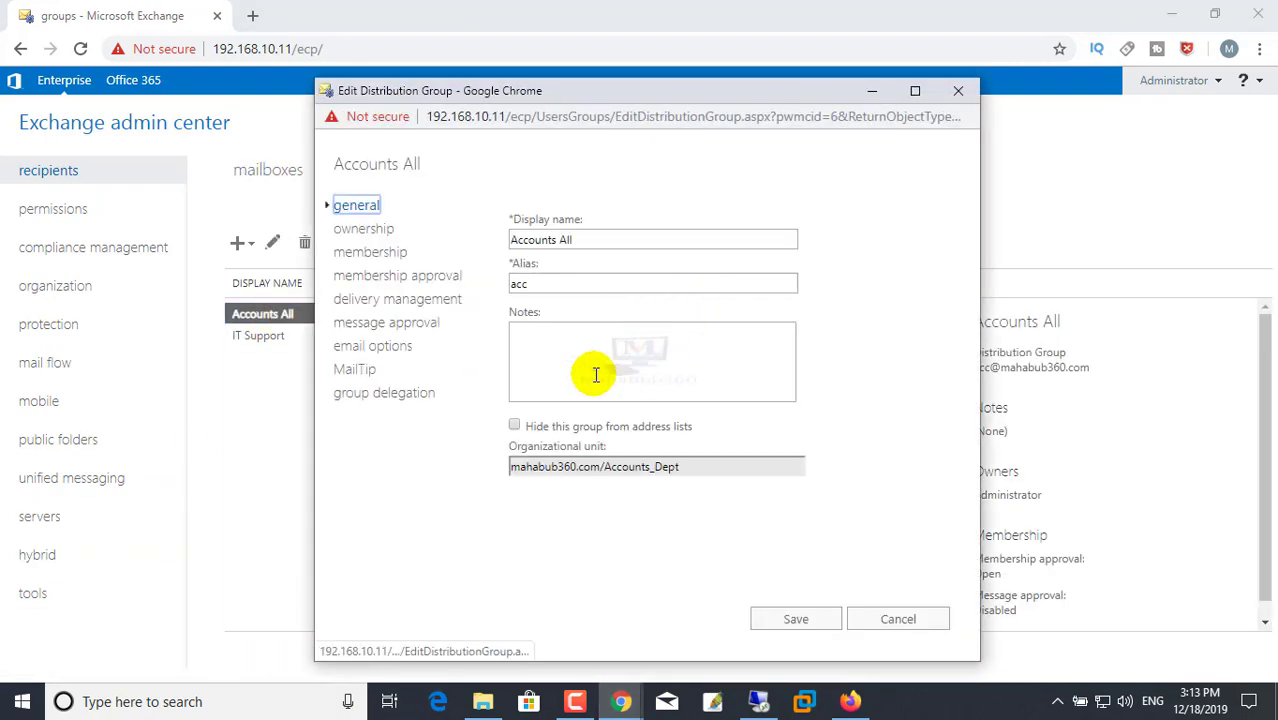
click(357, 236)
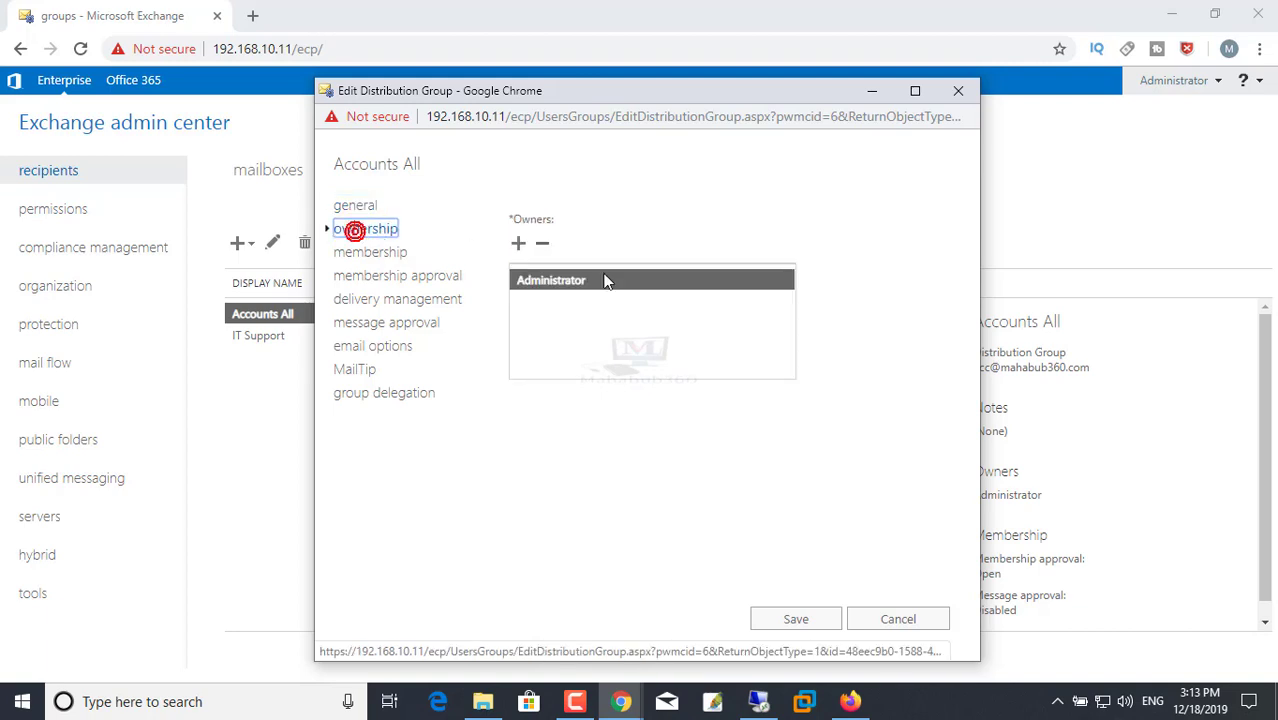
click(363, 252)
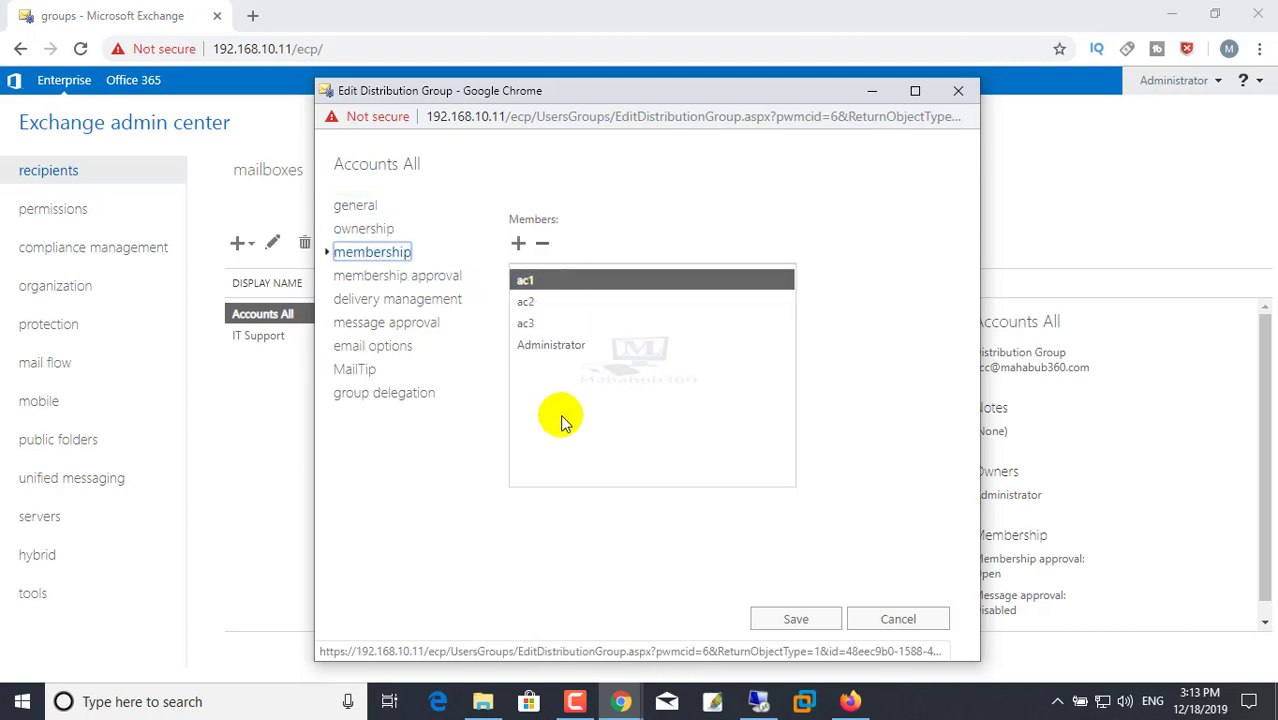
Step: Review its approval, delivery, email address, MailTip and delegation pages, cancel unchanged, and bring up Outlook sign-in
click(363, 282)
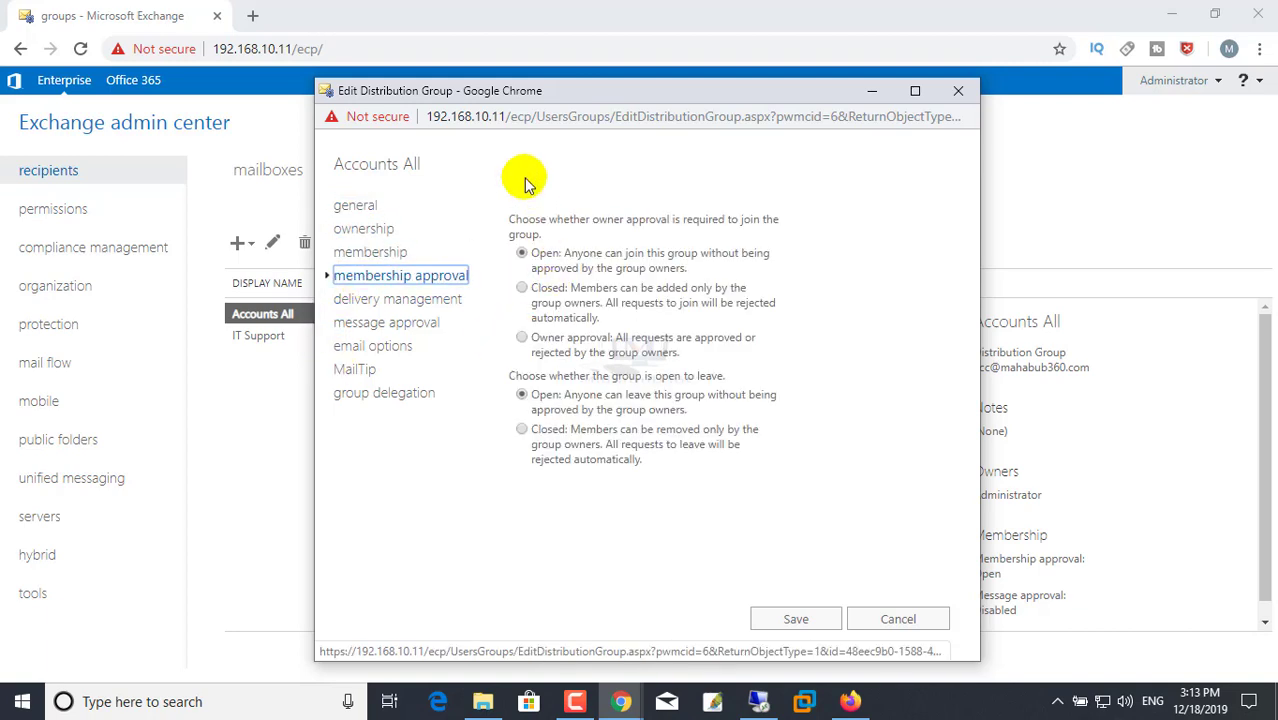
click(362, 300)
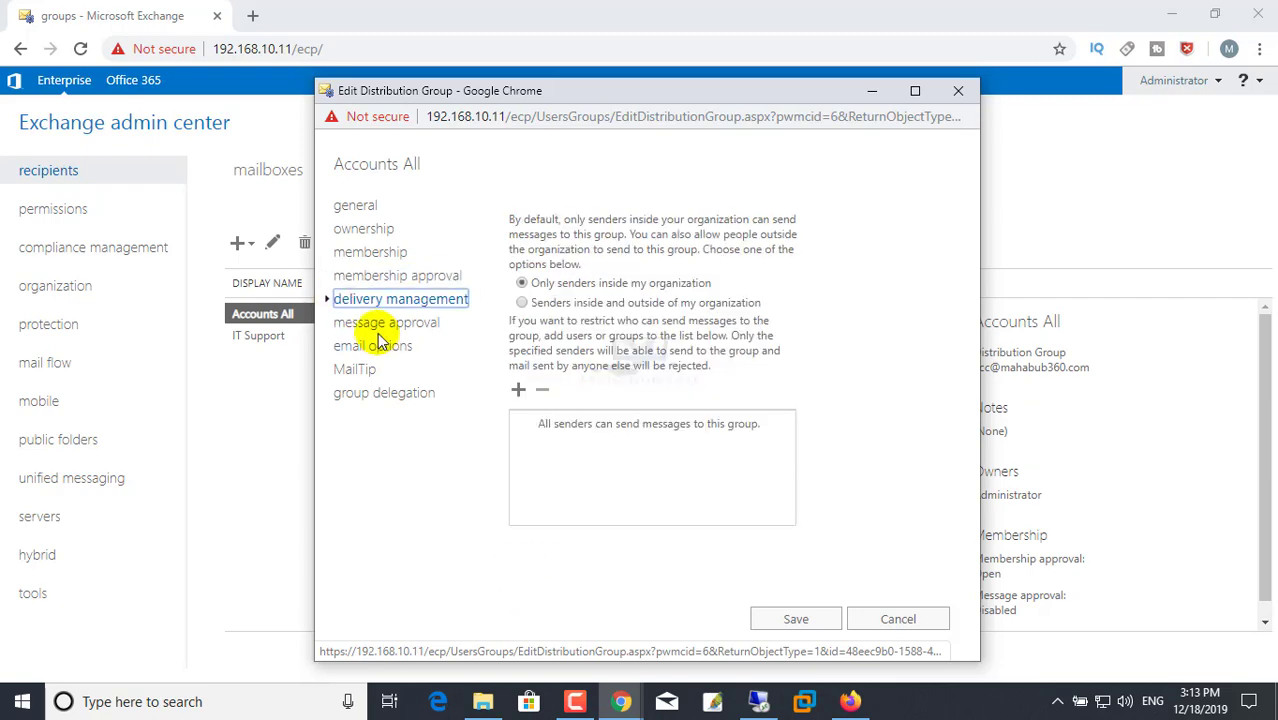
click(372, 326)
click(350, 346)
click(357, 370)
click(362, 396)
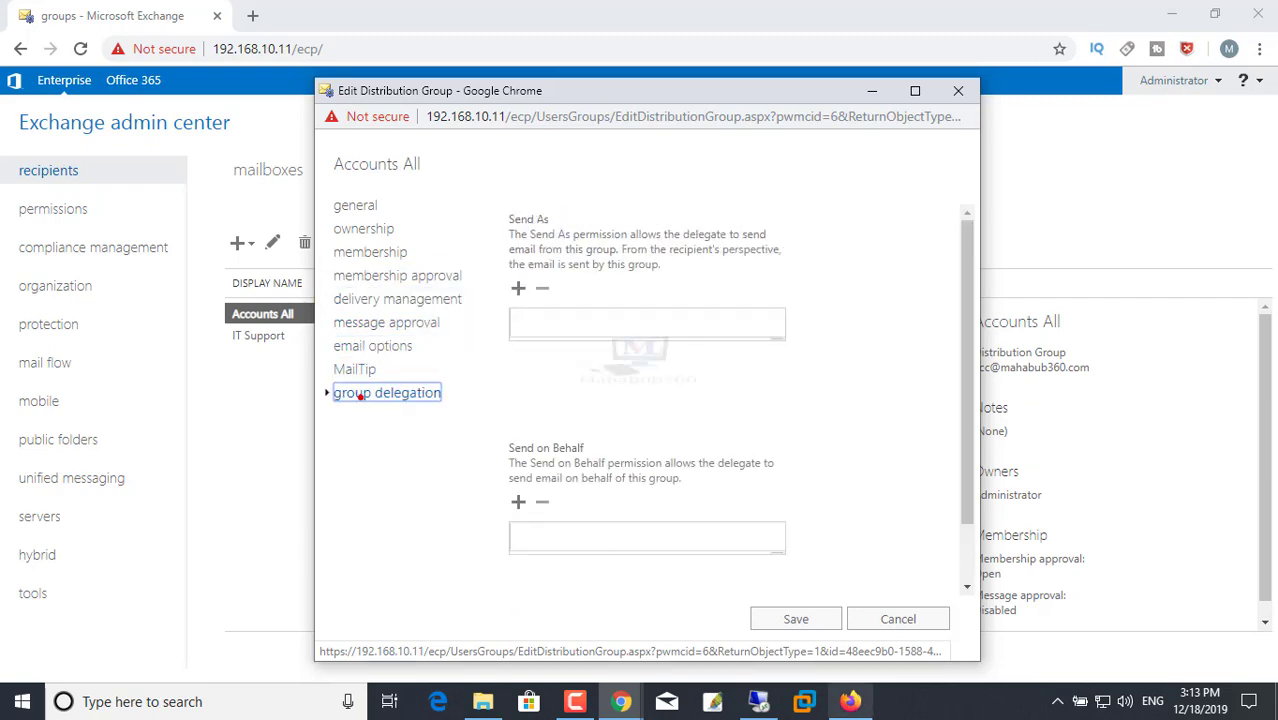
click(897, 619)
click(850, 701)
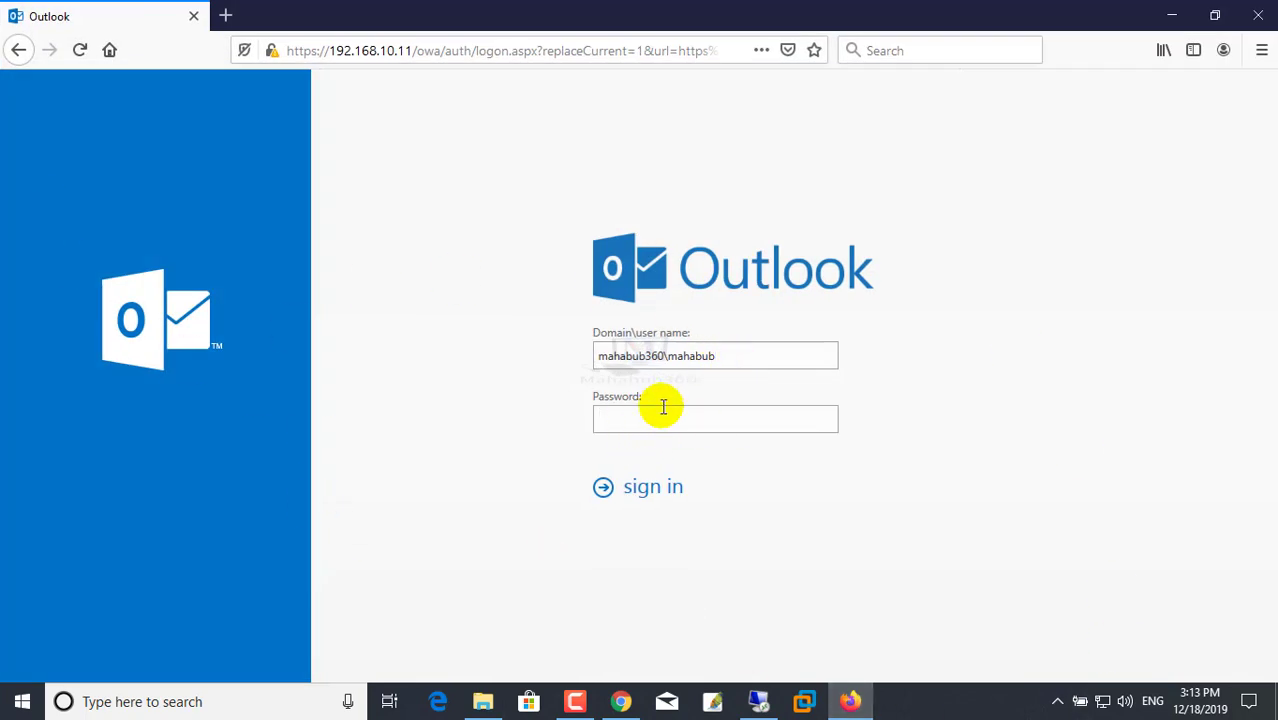
Step: Sign in to Outlook on the web with the pre-filled domain account and its password
click(715, 360)
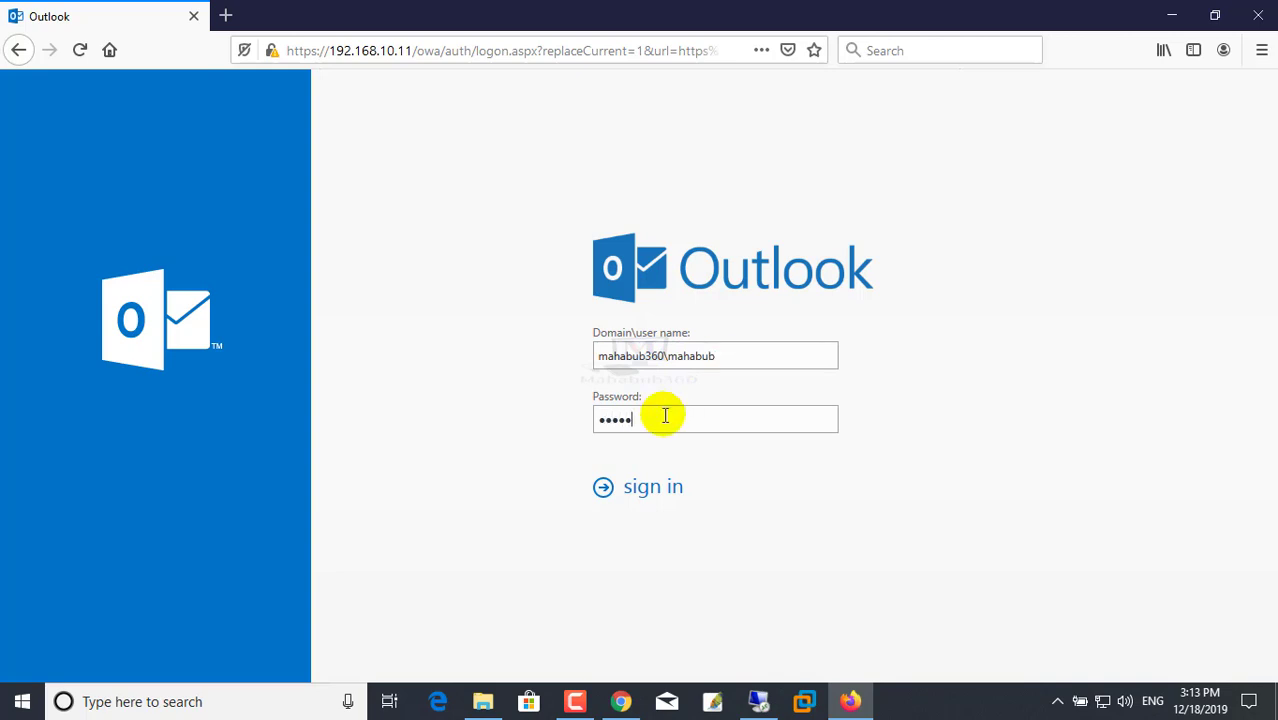
click(625, 487)
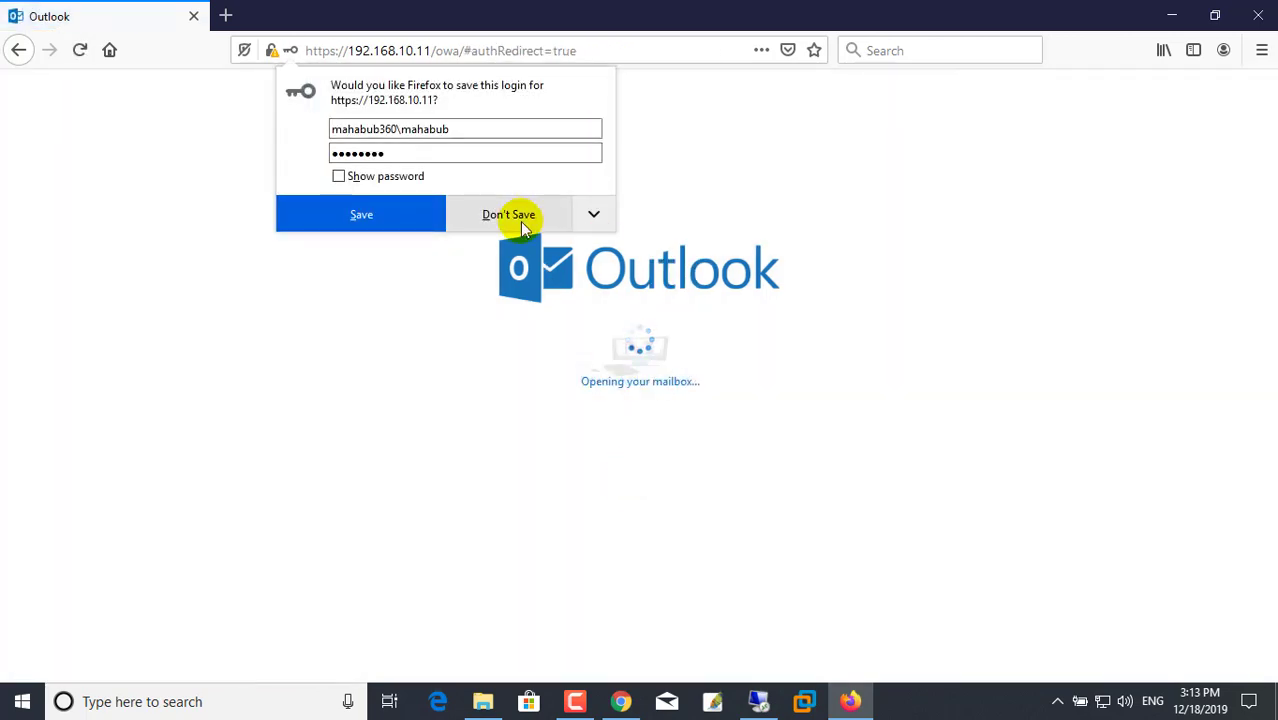
Step: Decline saving the login and send an 'IT Support Test' message to the IT Support group
click(502, 217)
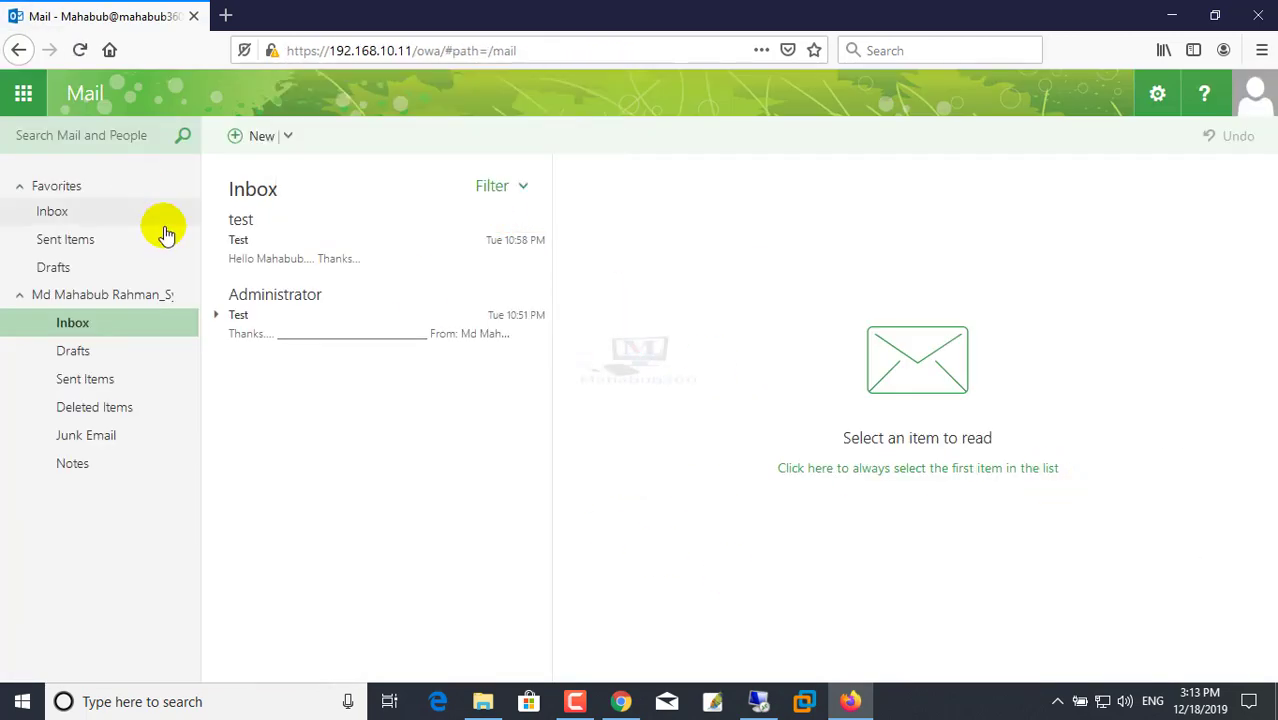
click(258, 137)
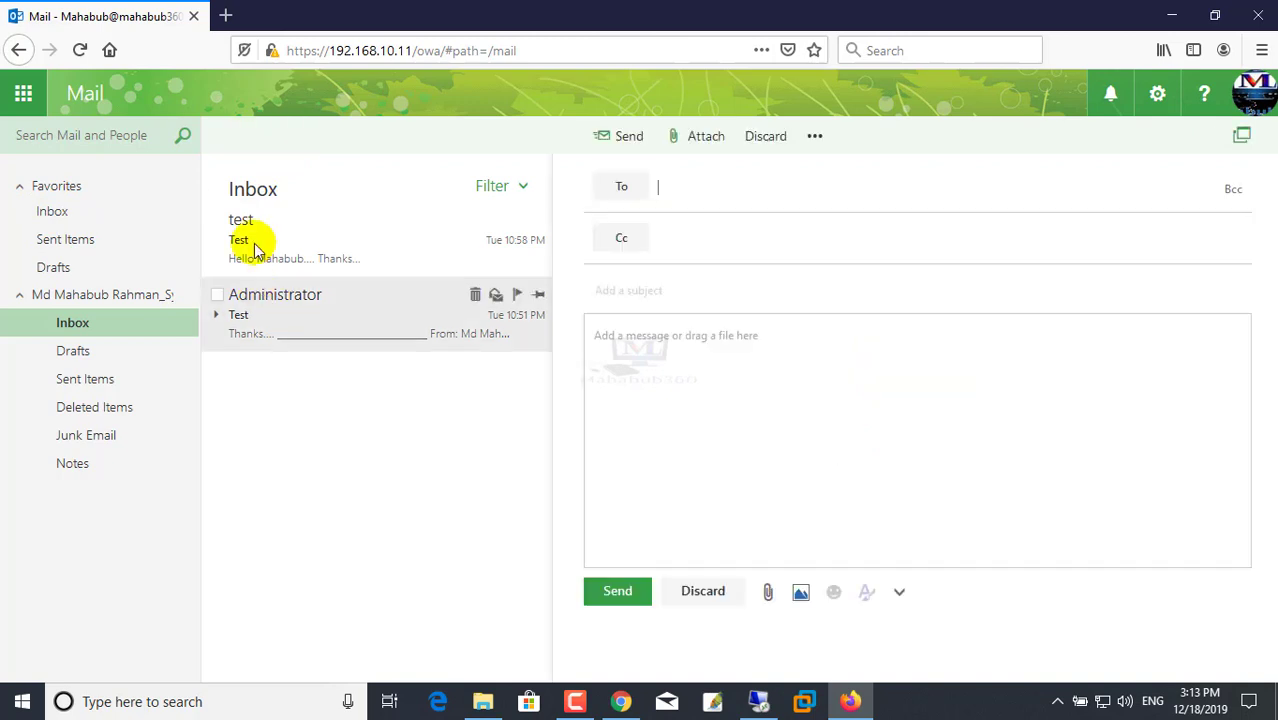
click(676, 191)
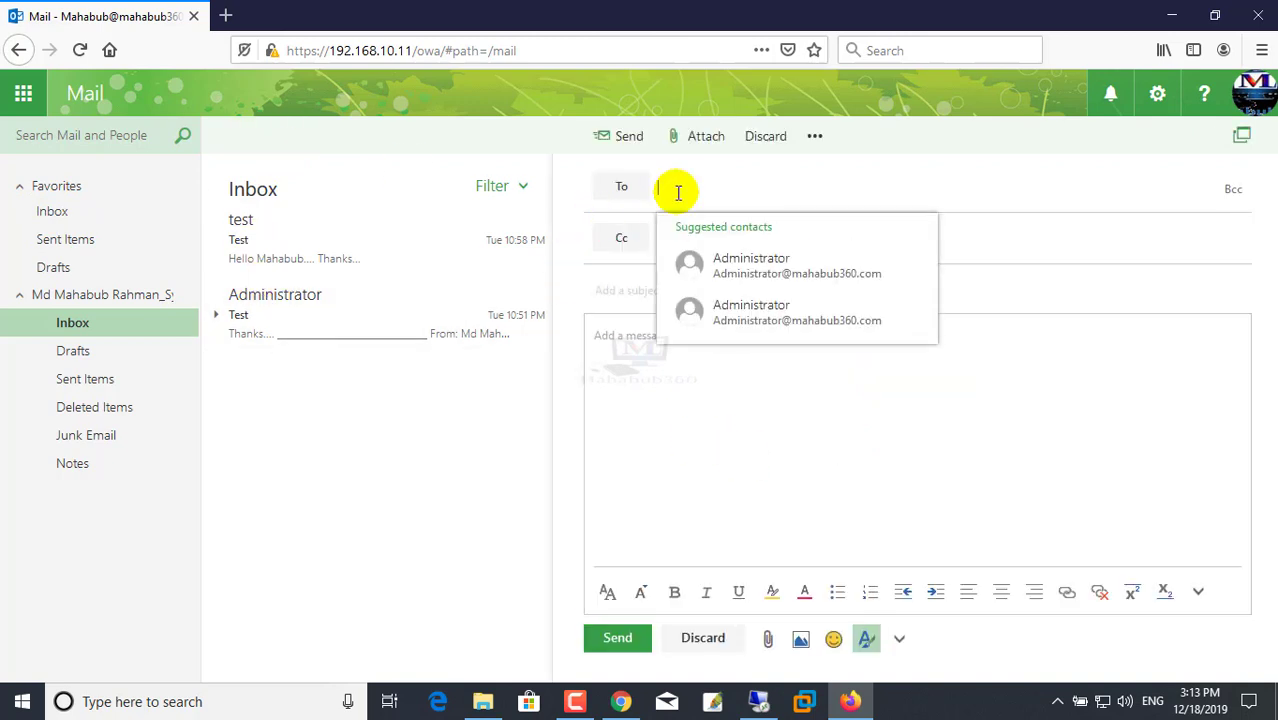
text(itsupport)
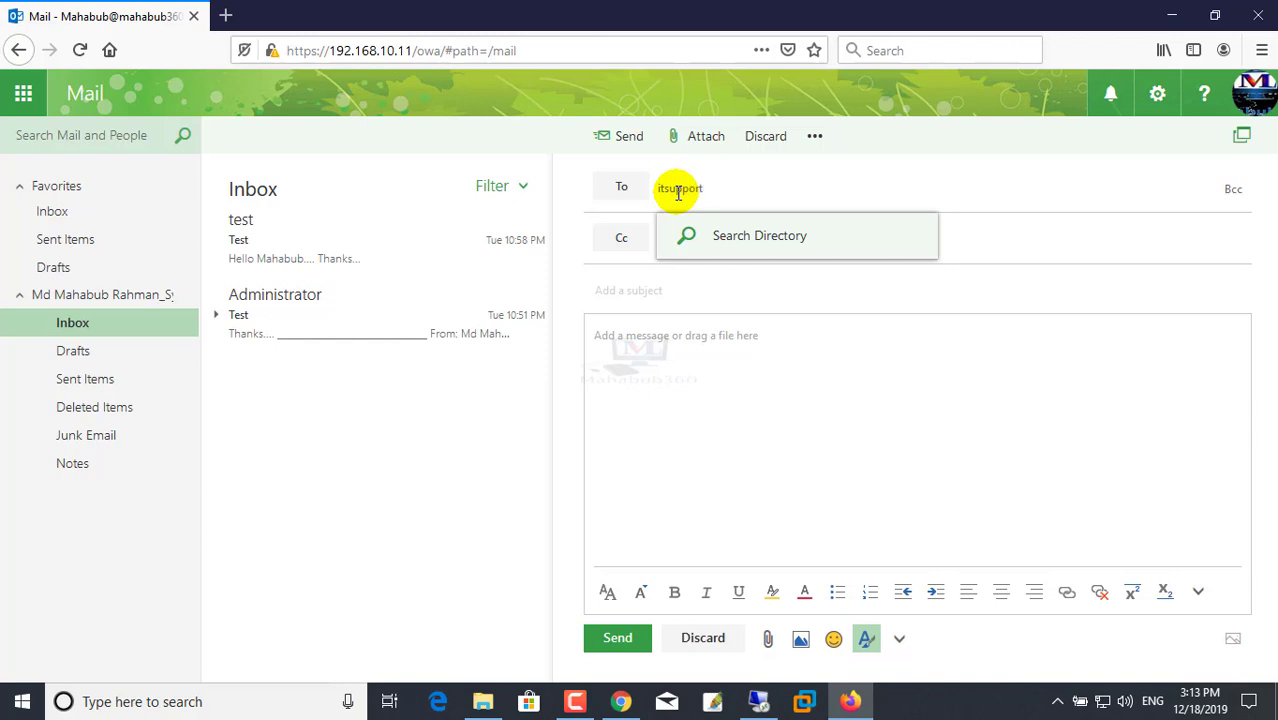
click(736, 238)
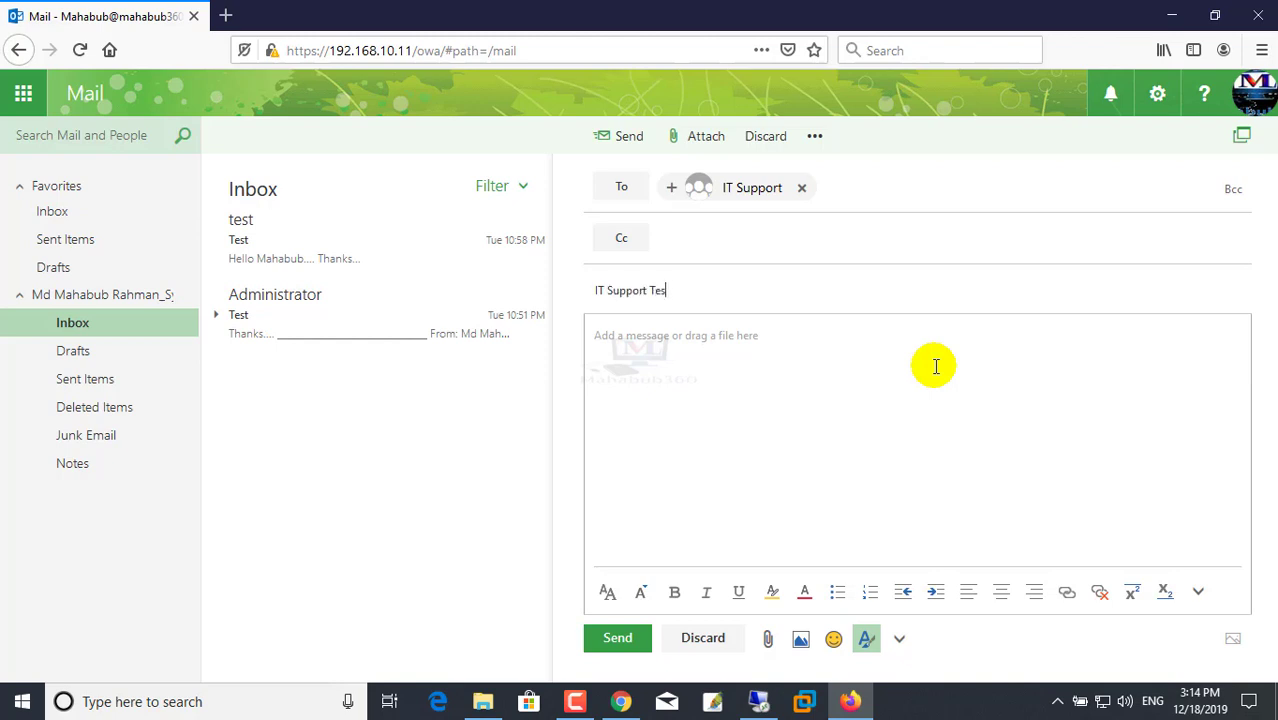
text(t)
click(655, 345)
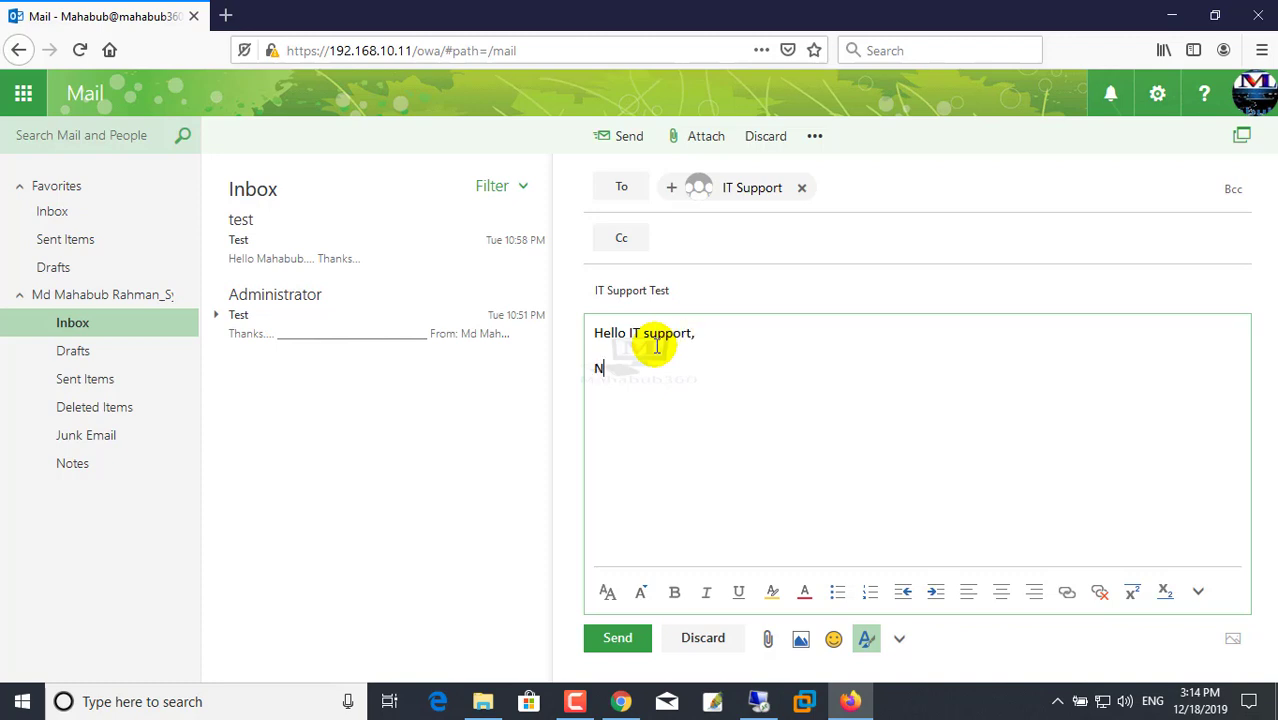
text(you help....)
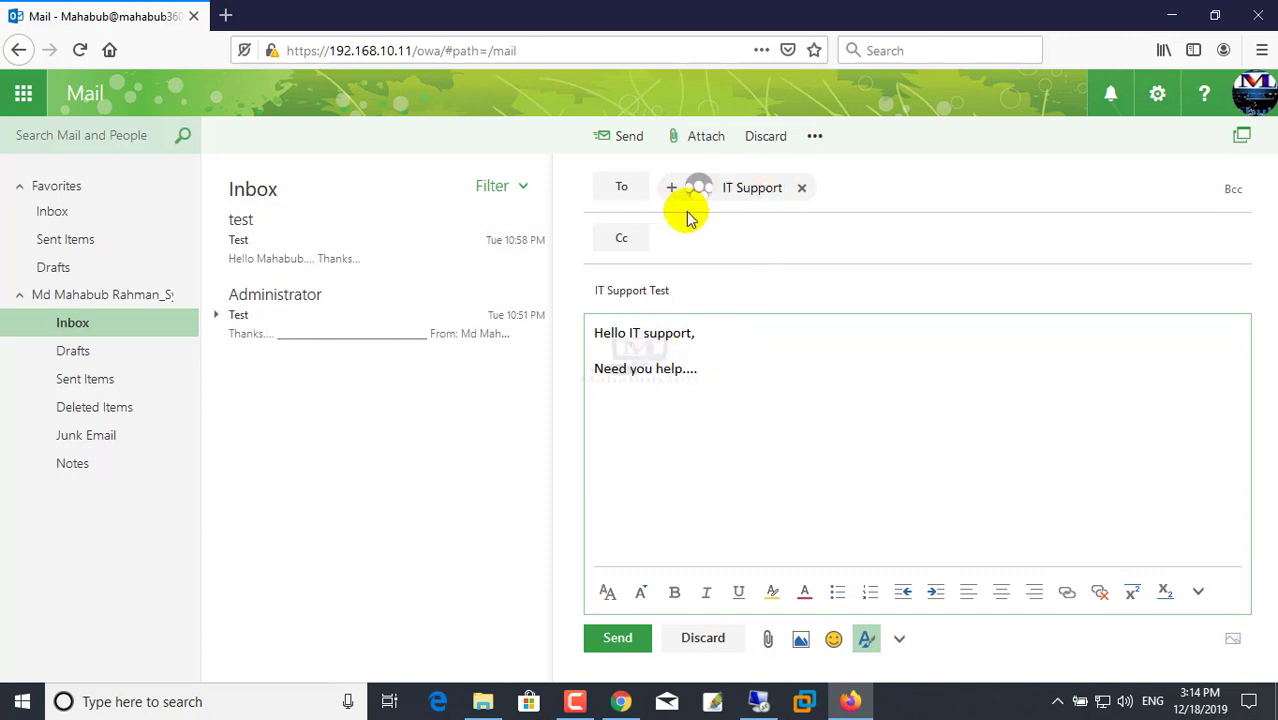
click(614, 640)
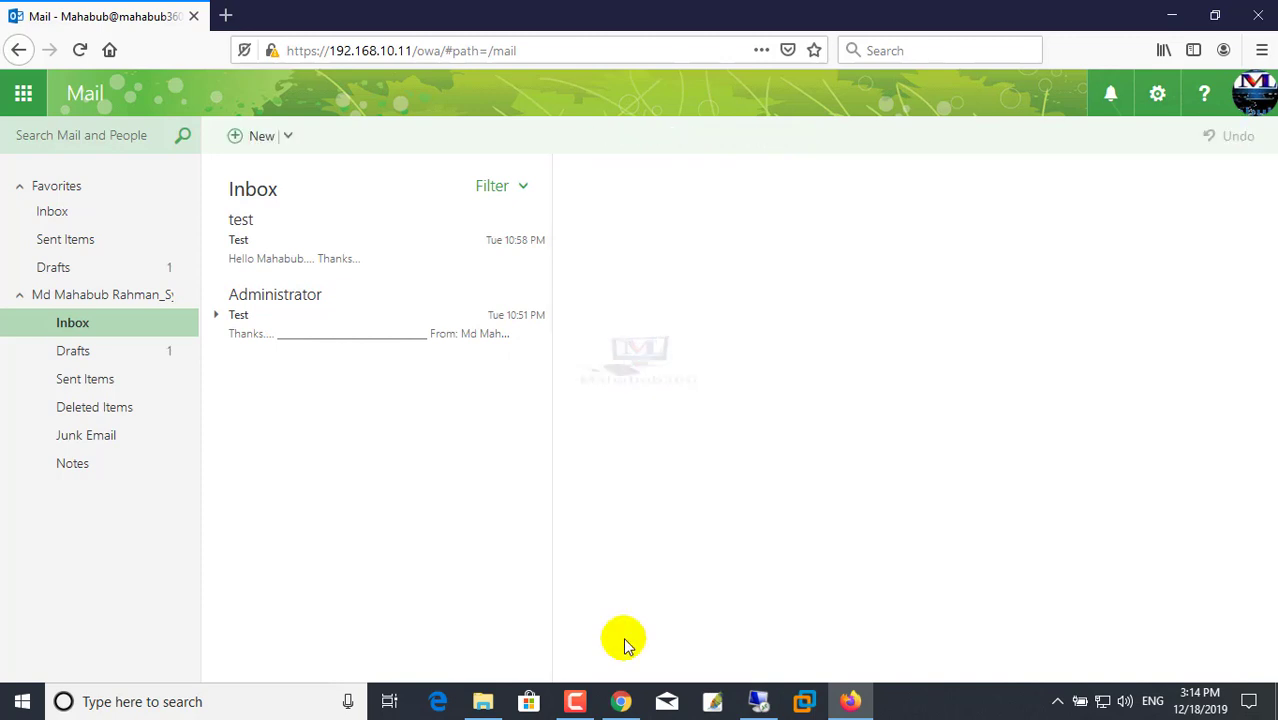
Step: Check Drafts and Sent Items, then address a new message to the Accounts All group
click(58, 268)
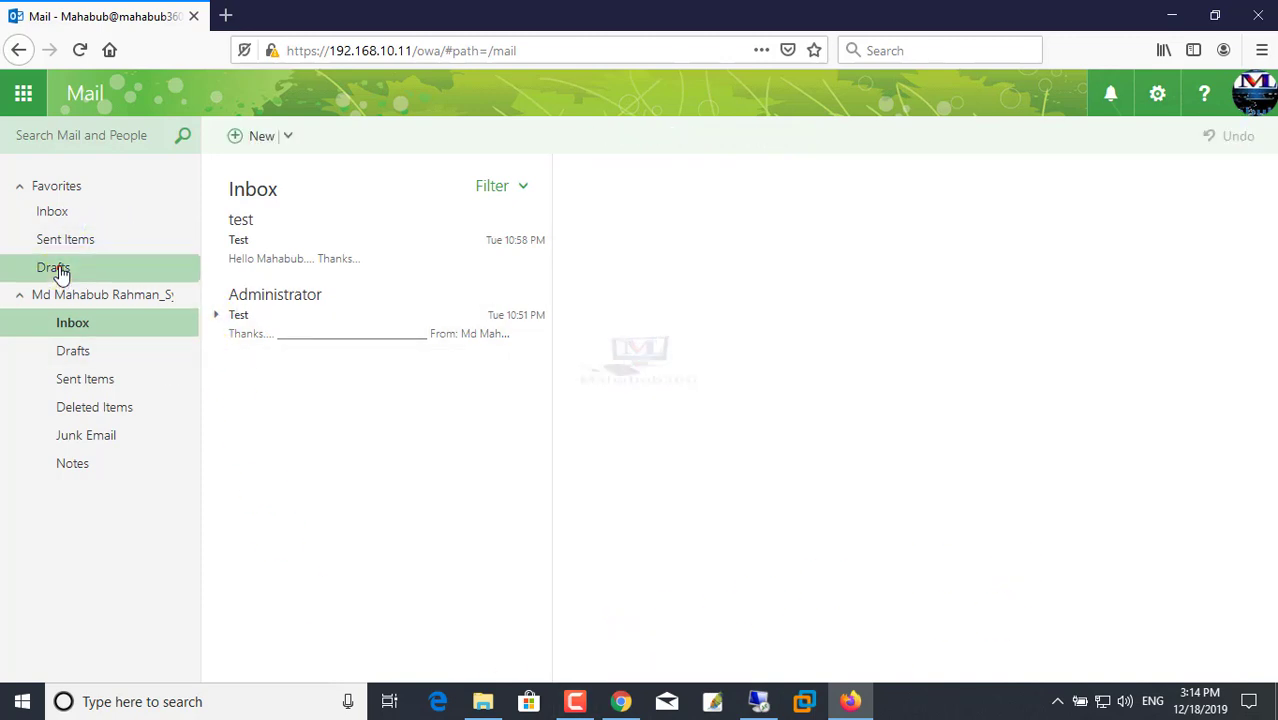
click(60, 239)
click(52, 211)
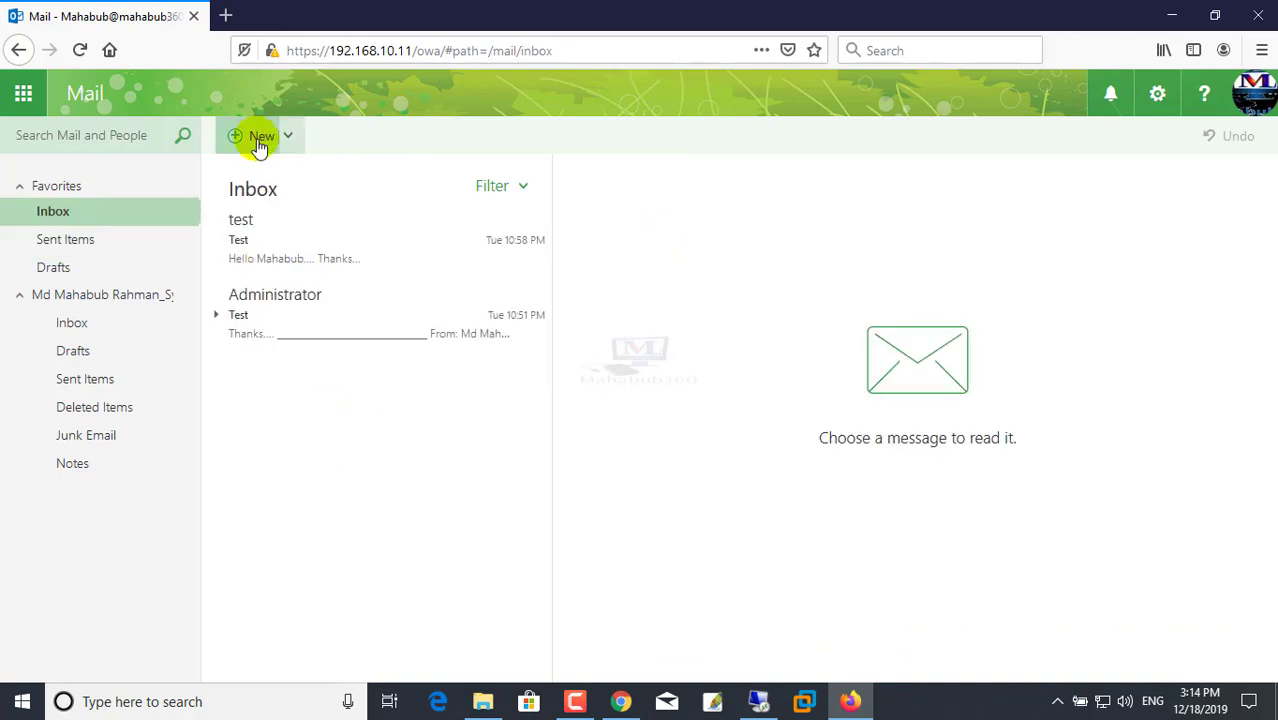
click(257, 137)
click(668, 189)
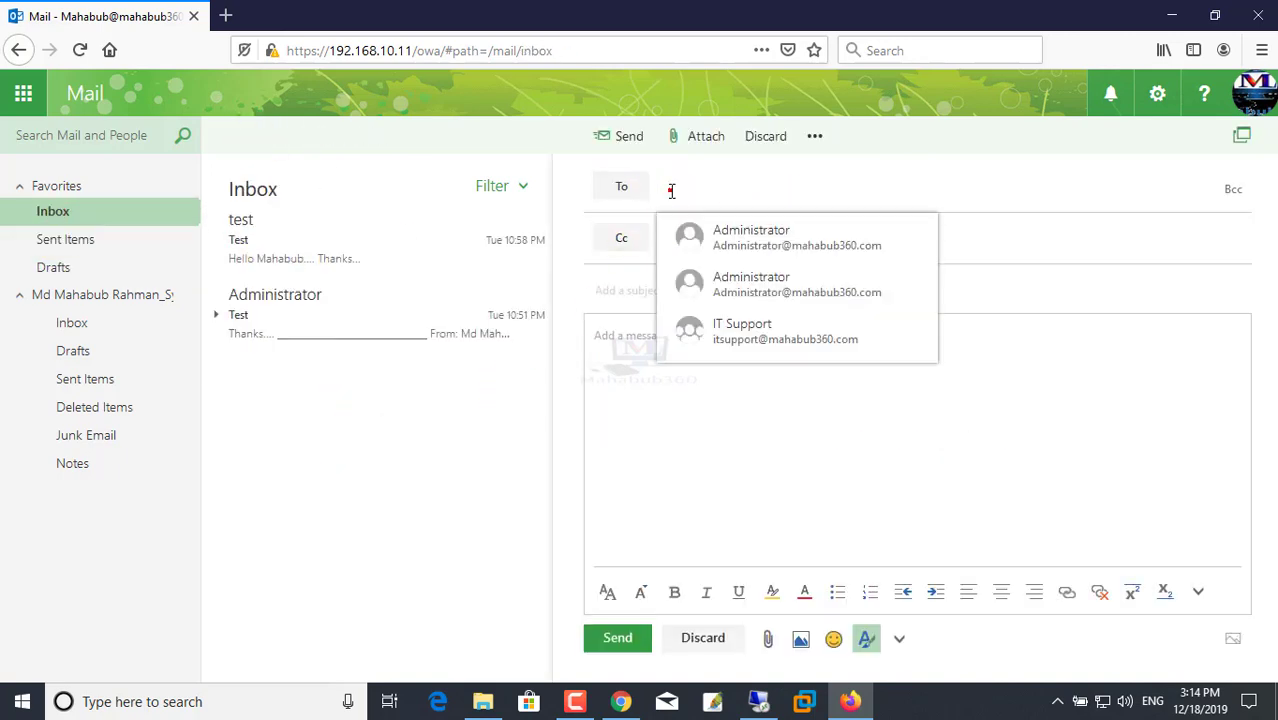
text(acc)
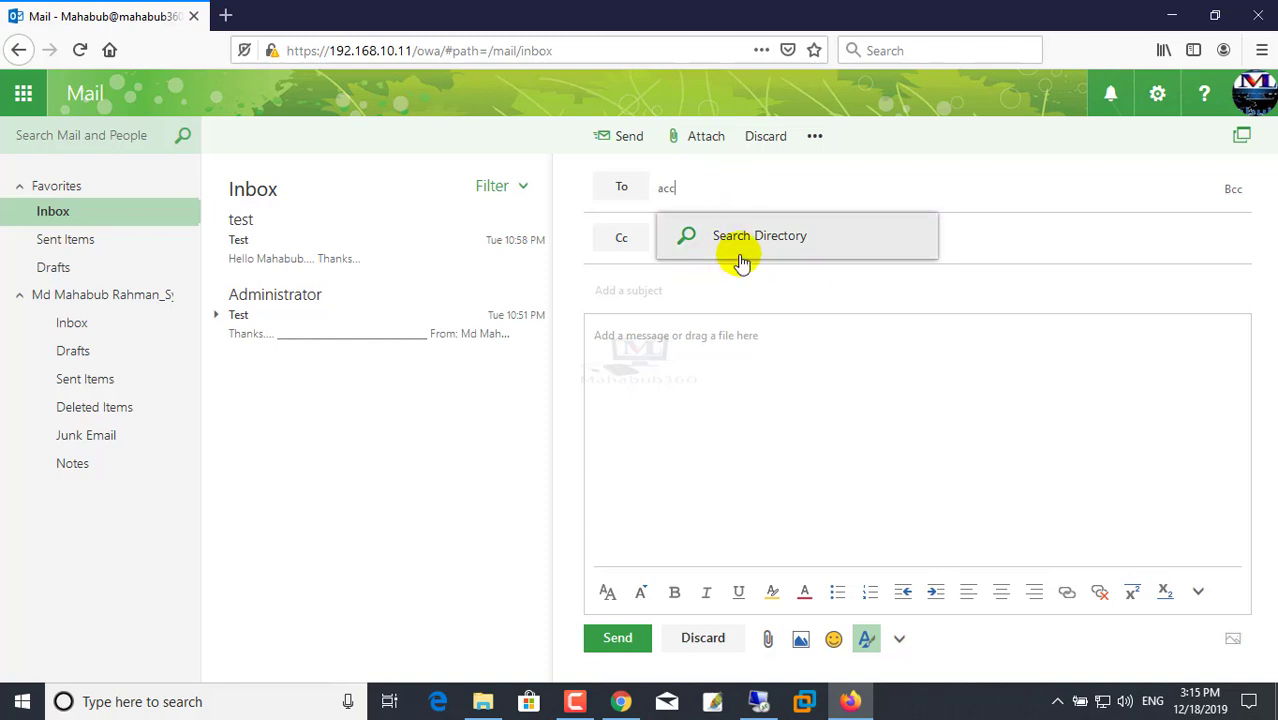
click(712, 236)
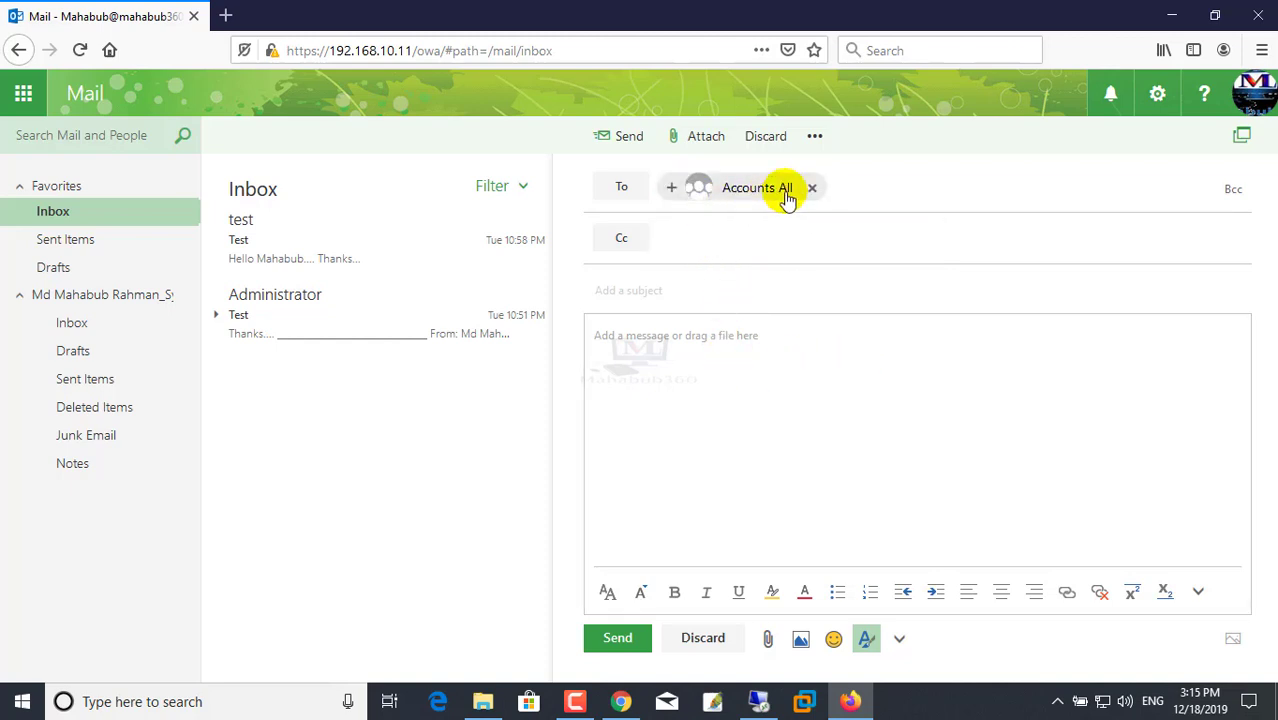
Step: Add subject 'ACC Test' and body 'Hello Accounts, Test....', then send it
click(654, 287)
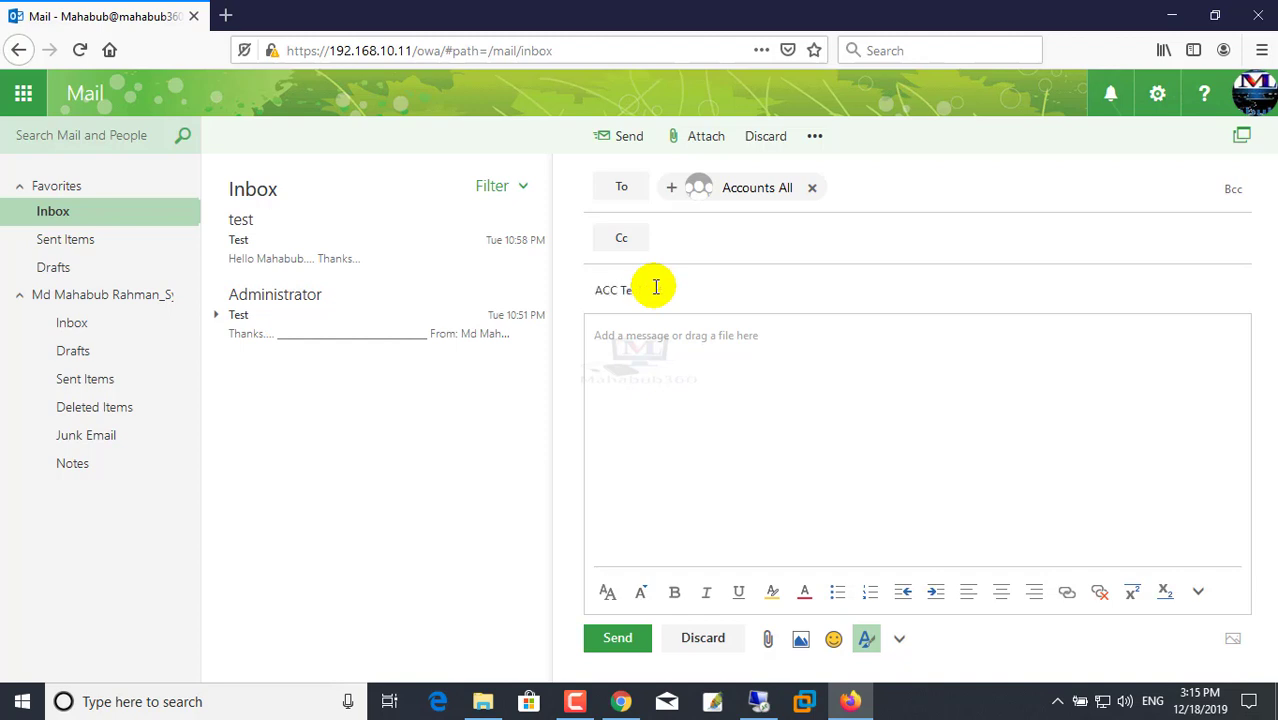
click(641, 346)
text(Hello Accounts,)
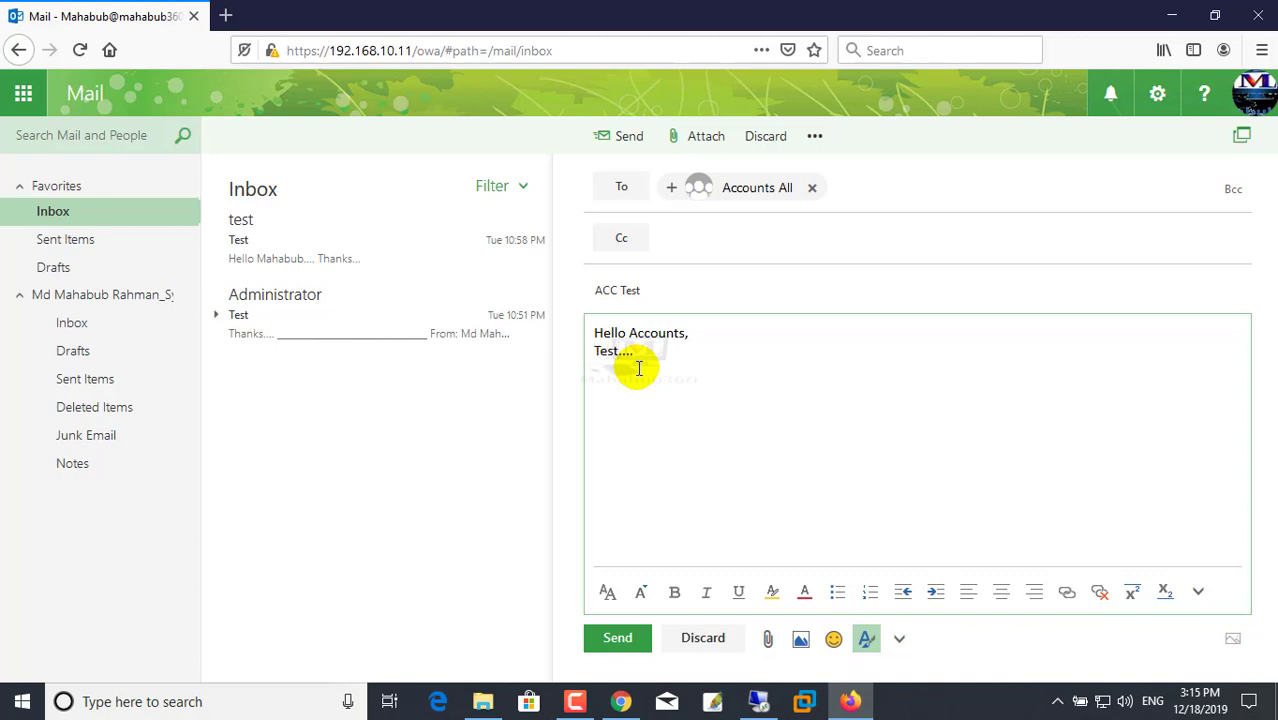
click(614, 640)
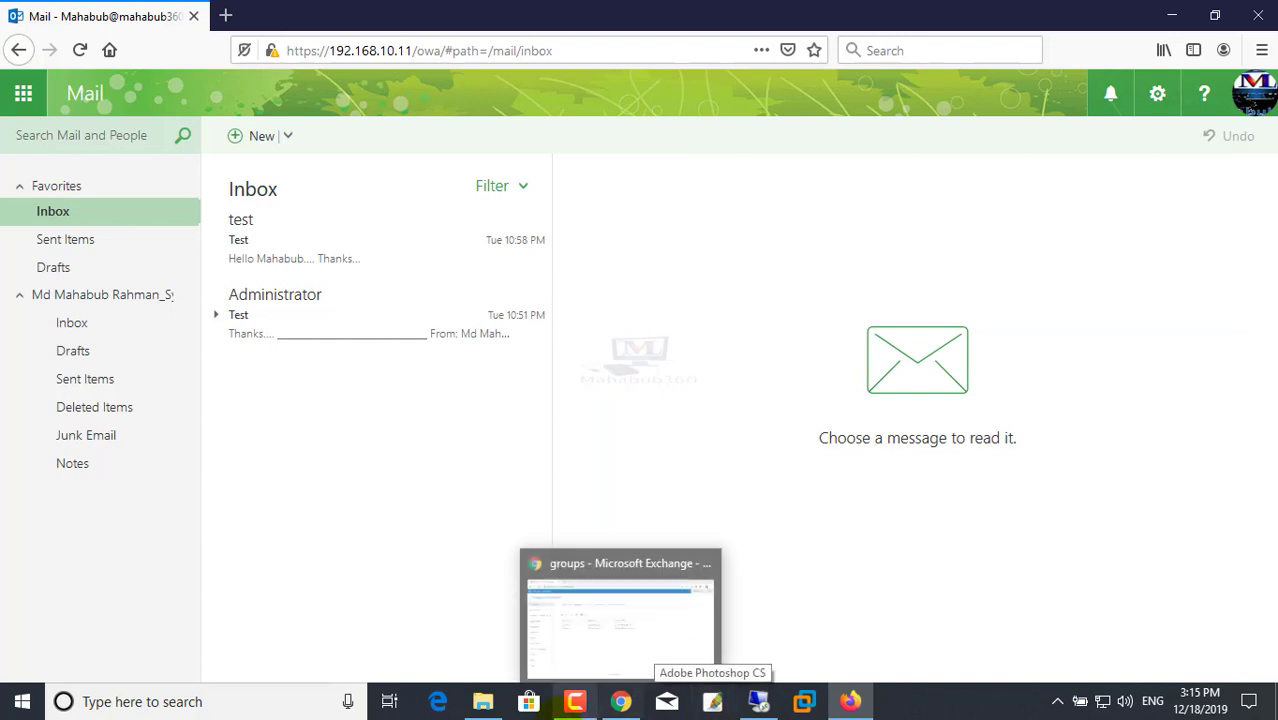
Step: Glance at Exchange admin center, then return to the administrator's Outlook inbox and account menu
click(640, 615)
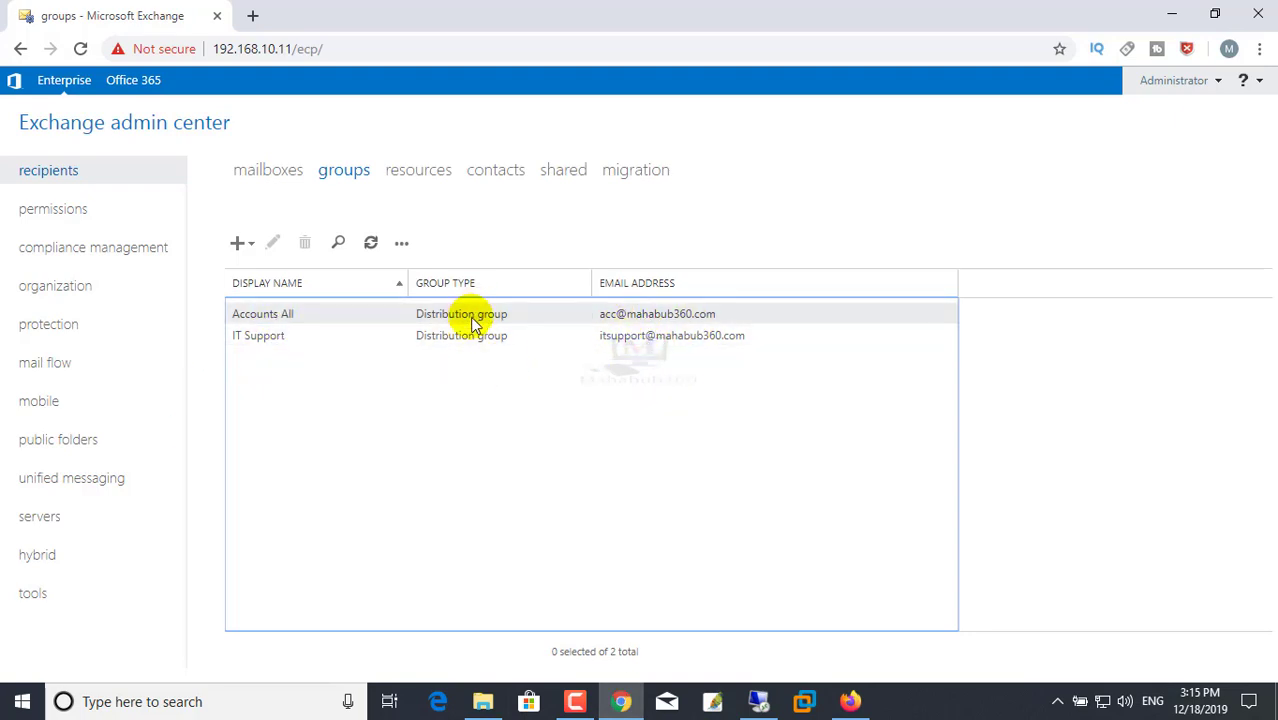
click(850, 702)
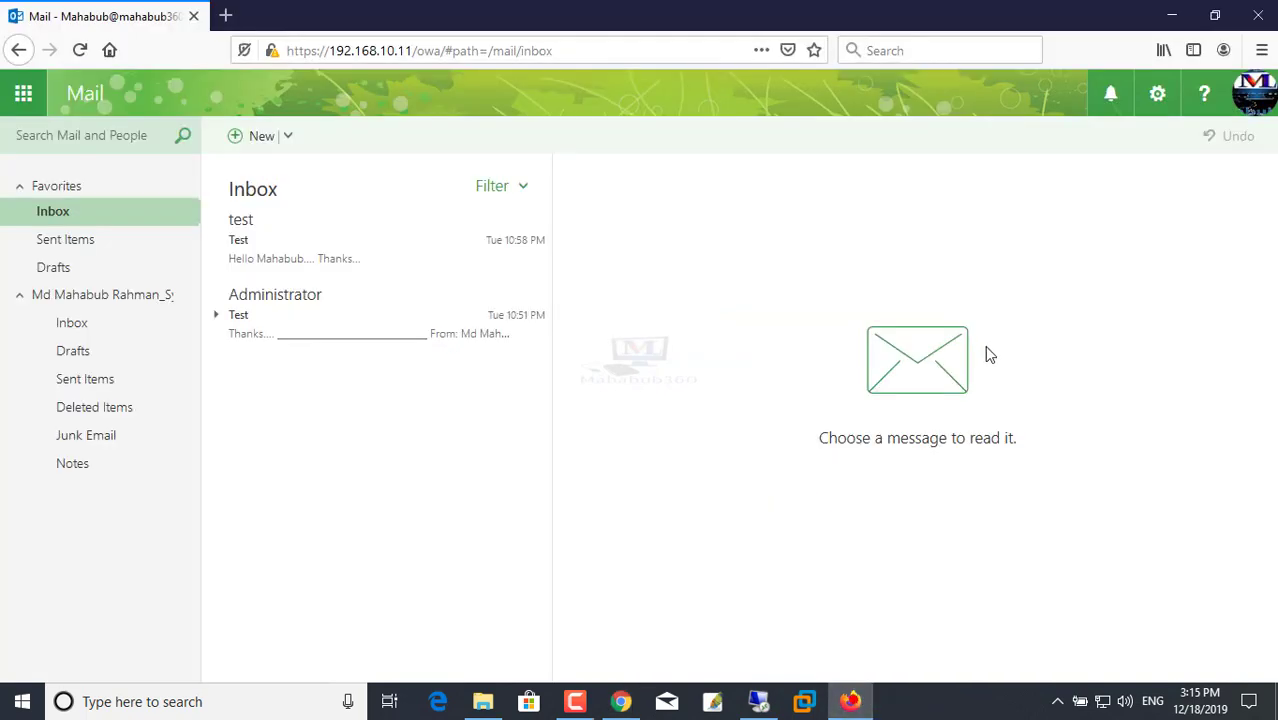
click(1252, 94)
Step: Sign out of the administrator's mailbox and sign in as it1 with its password
click(1045, 278)
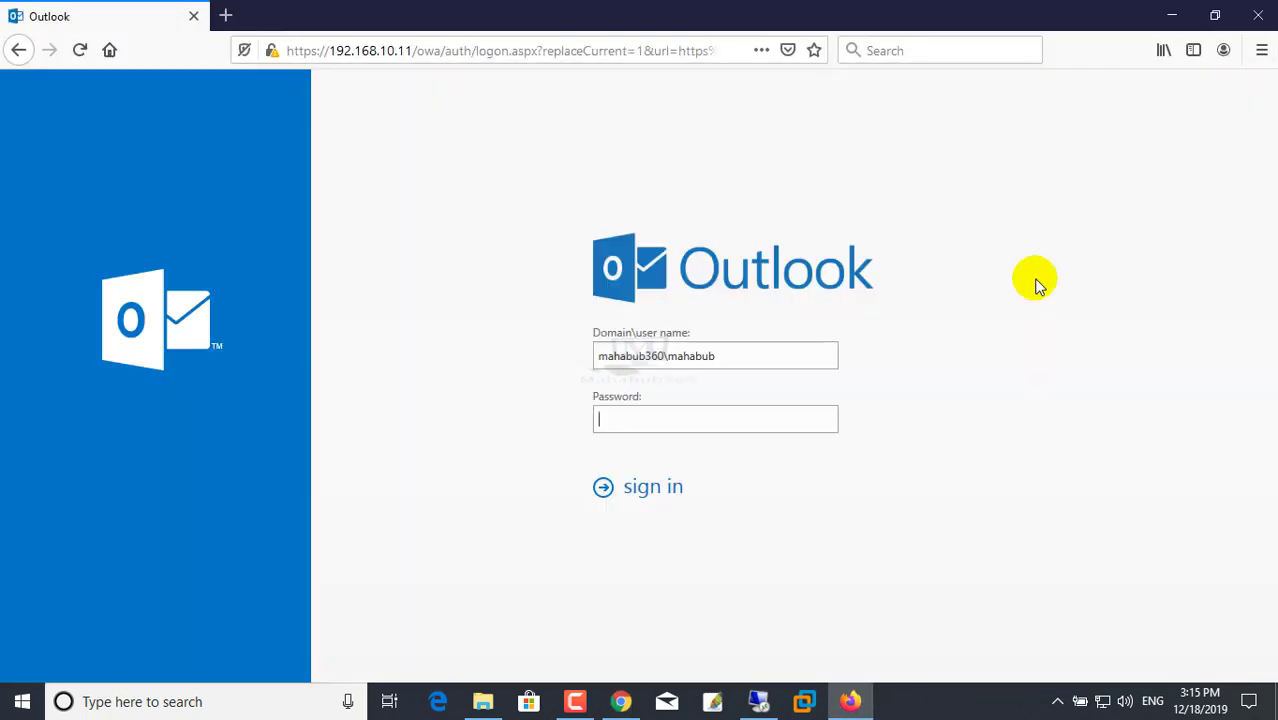
text(it1)
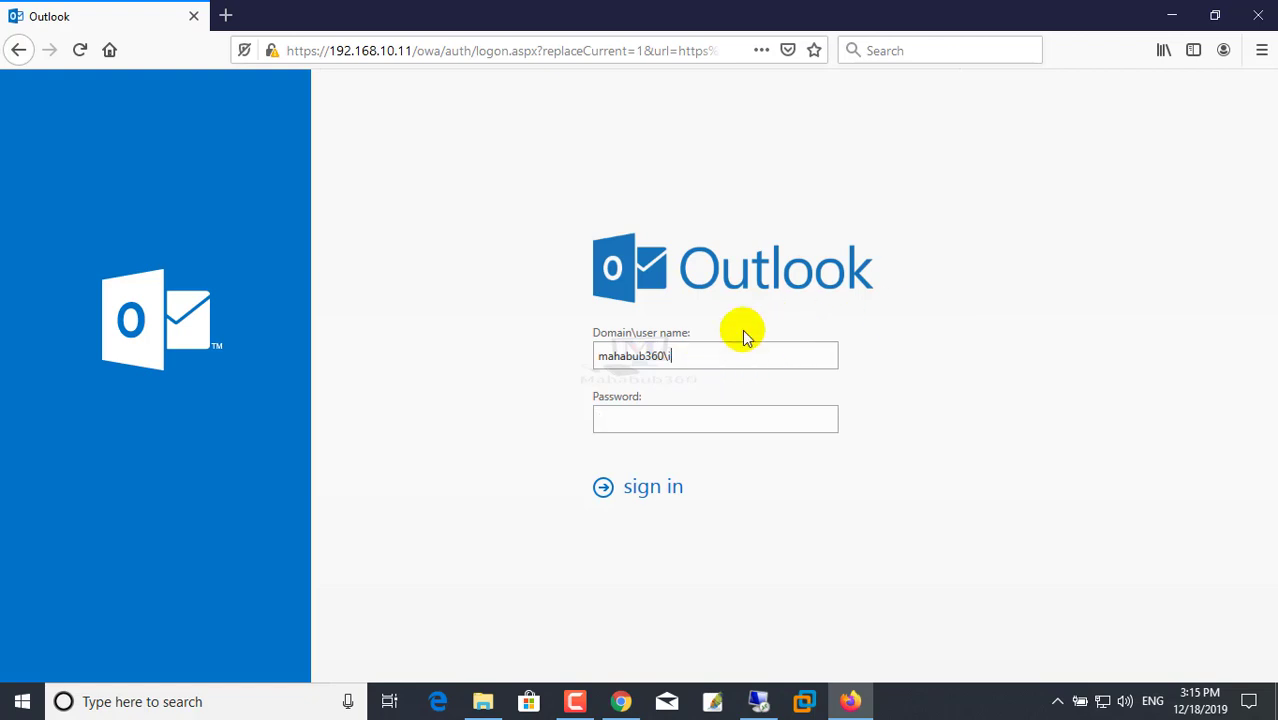
click(696, 423)
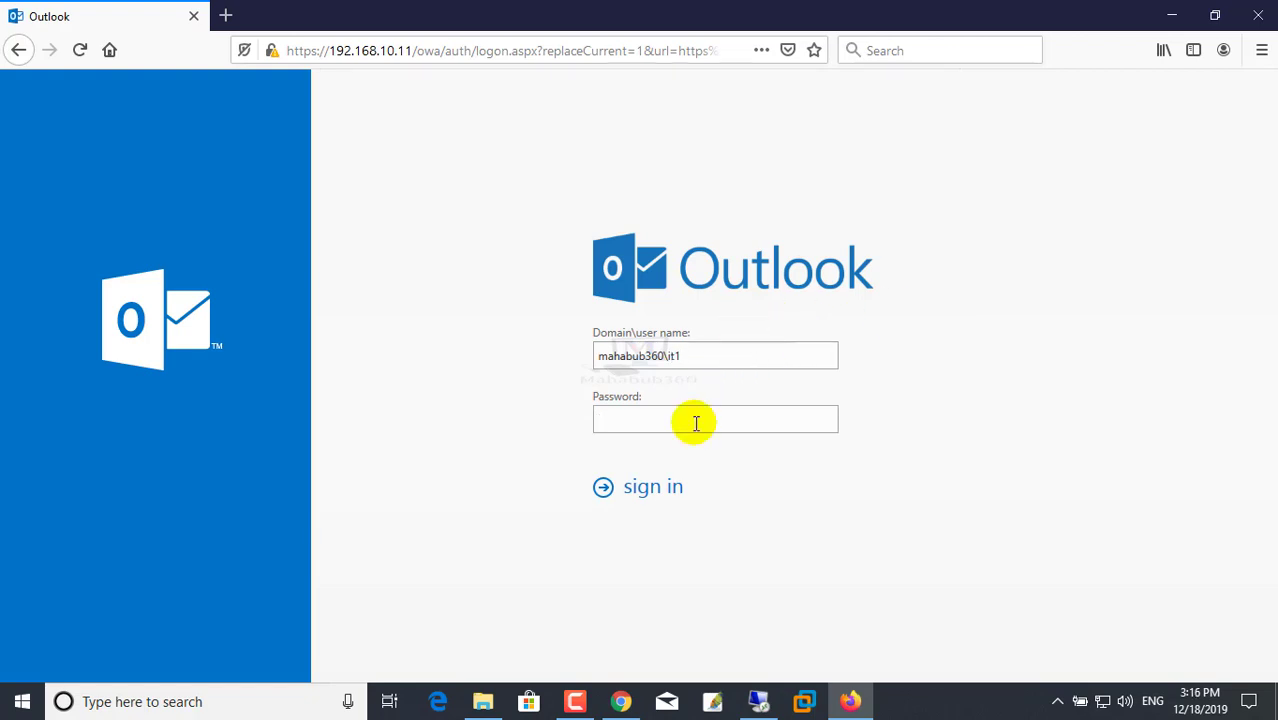
click(642, 486)
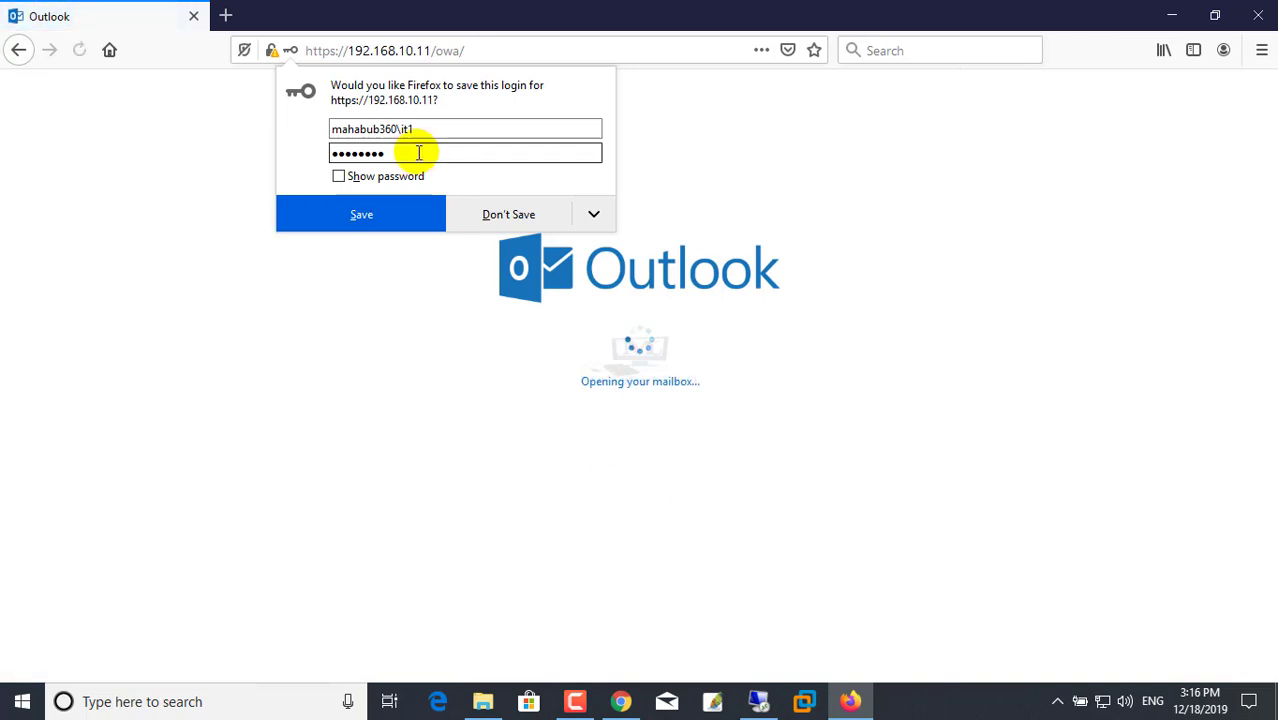
click(490, 210)
Step: Set the mailbox home time zone to (UTC+06:00) Dhaka and save
click(719, 424)
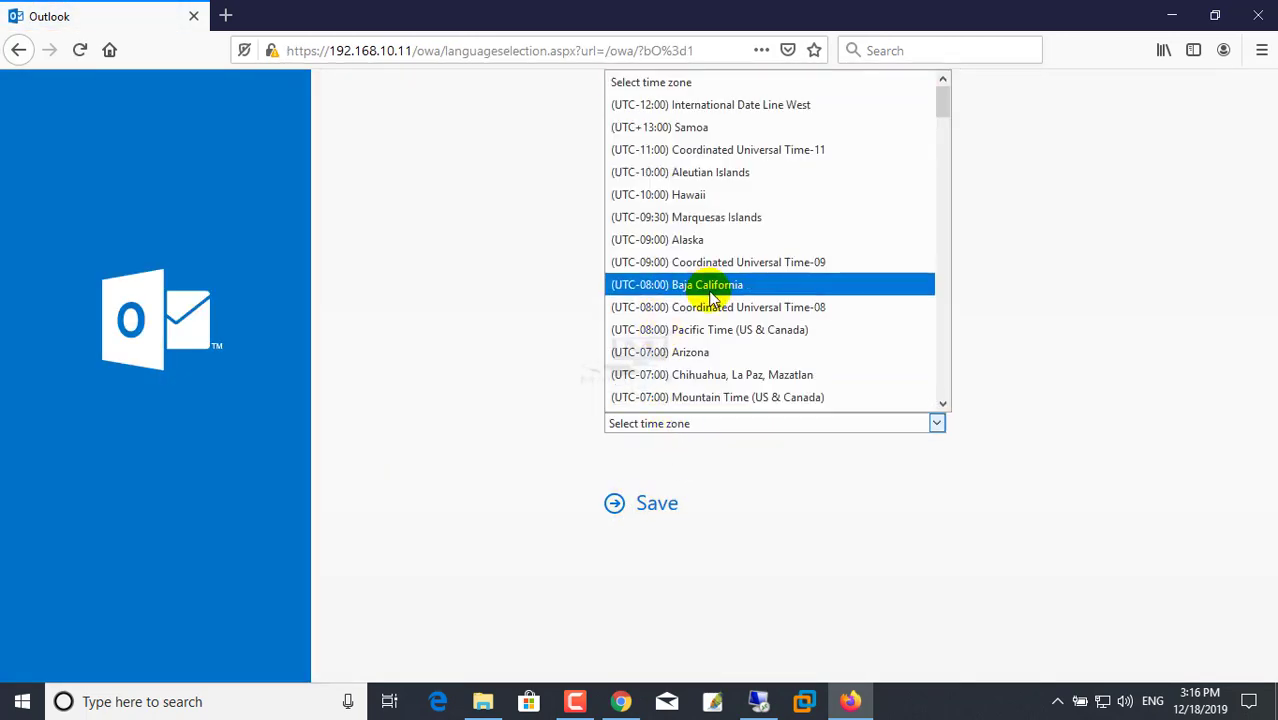
drag(939, 107, 924, 317)
click(680, 250)
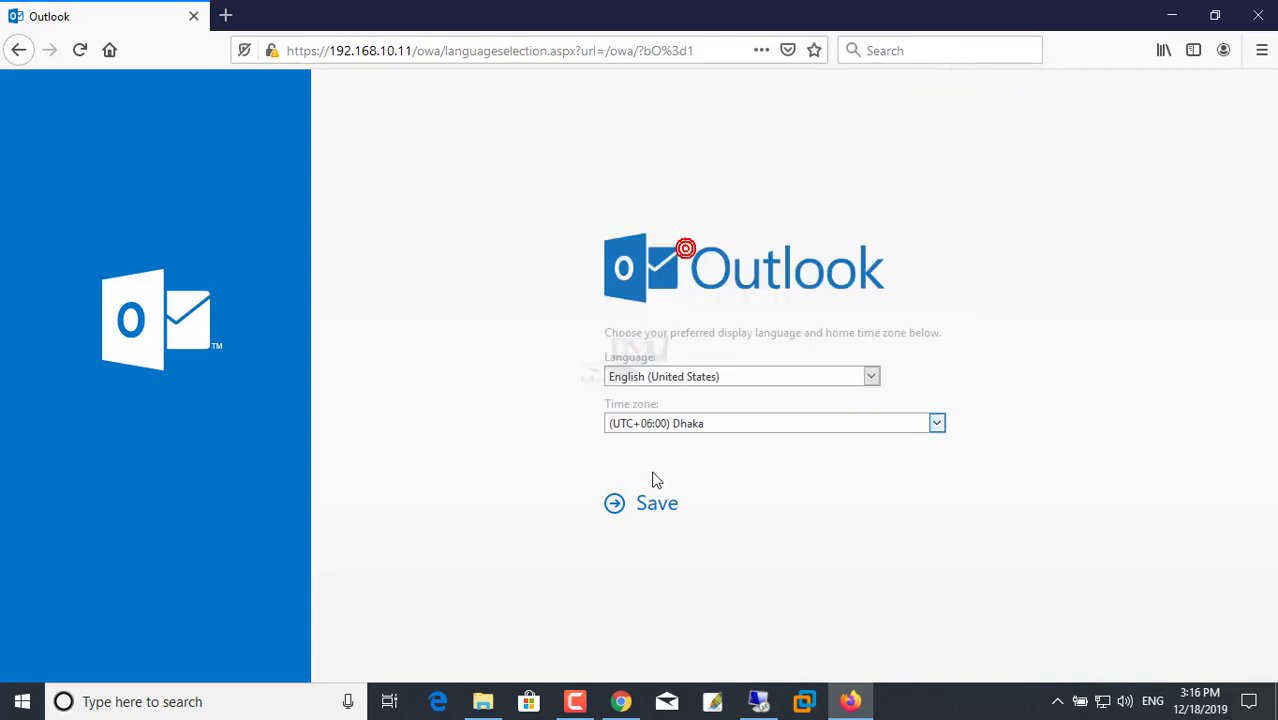
click(632, 515)
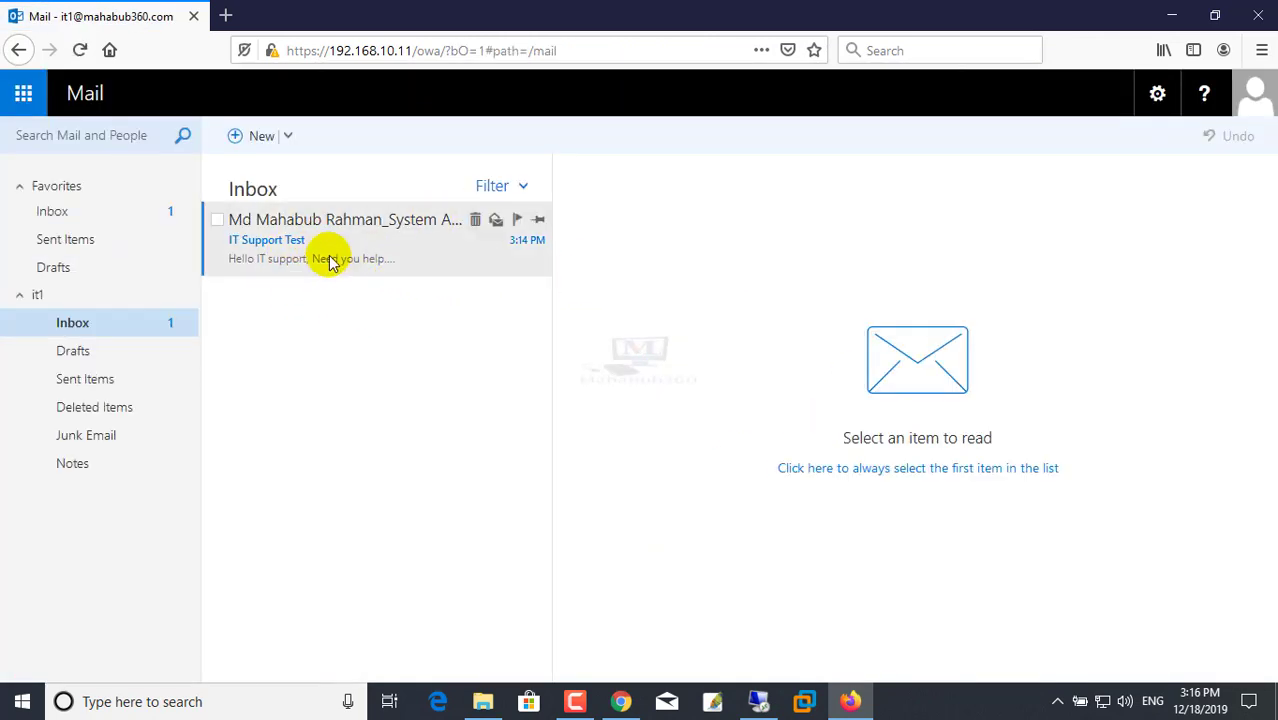
Step: Read the IT Support Test email in it1's inbox, then return to the inbox
click(245, 263)
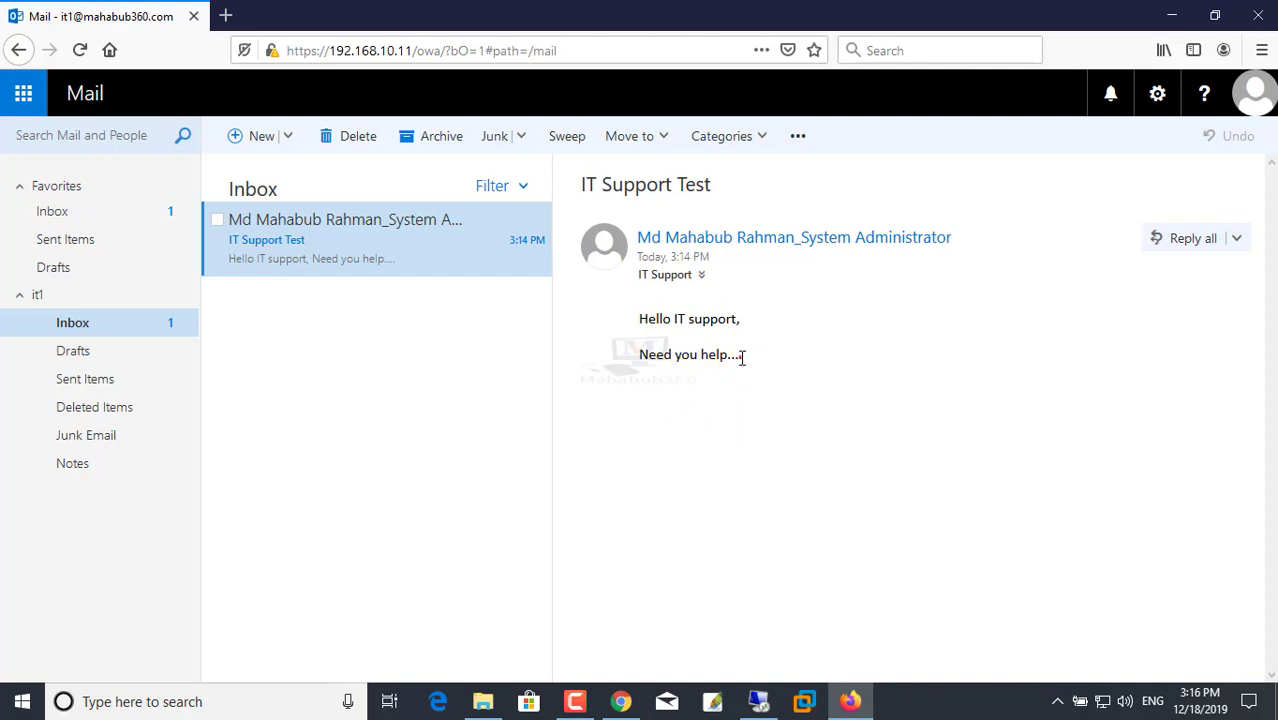
drag(790, 364, 613, 308)
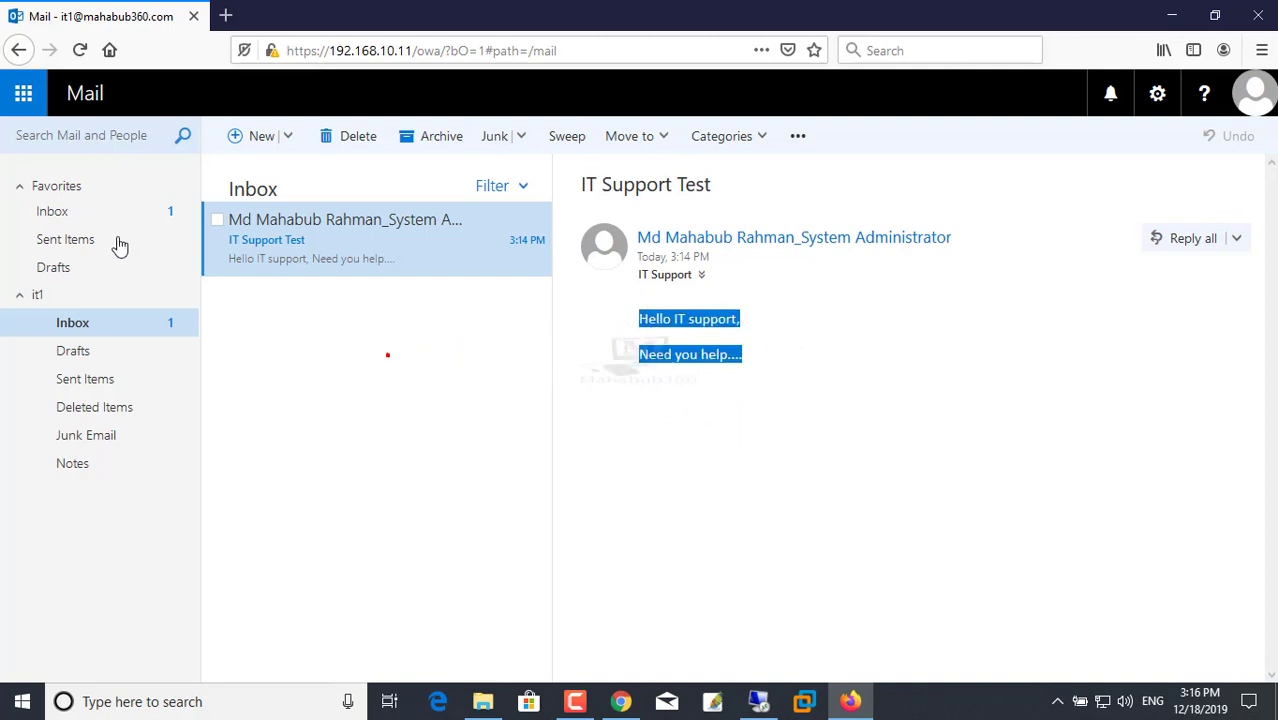
click(57, 213)
click(328, 252)
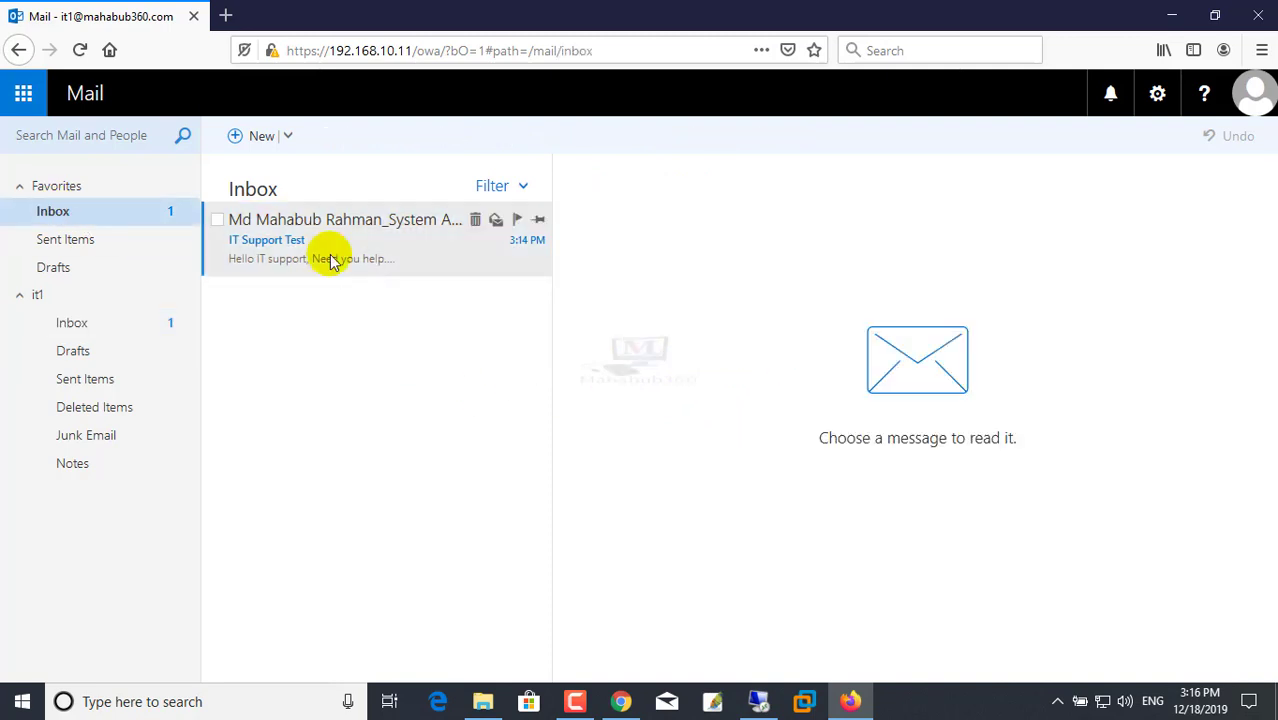
click(57, 207)
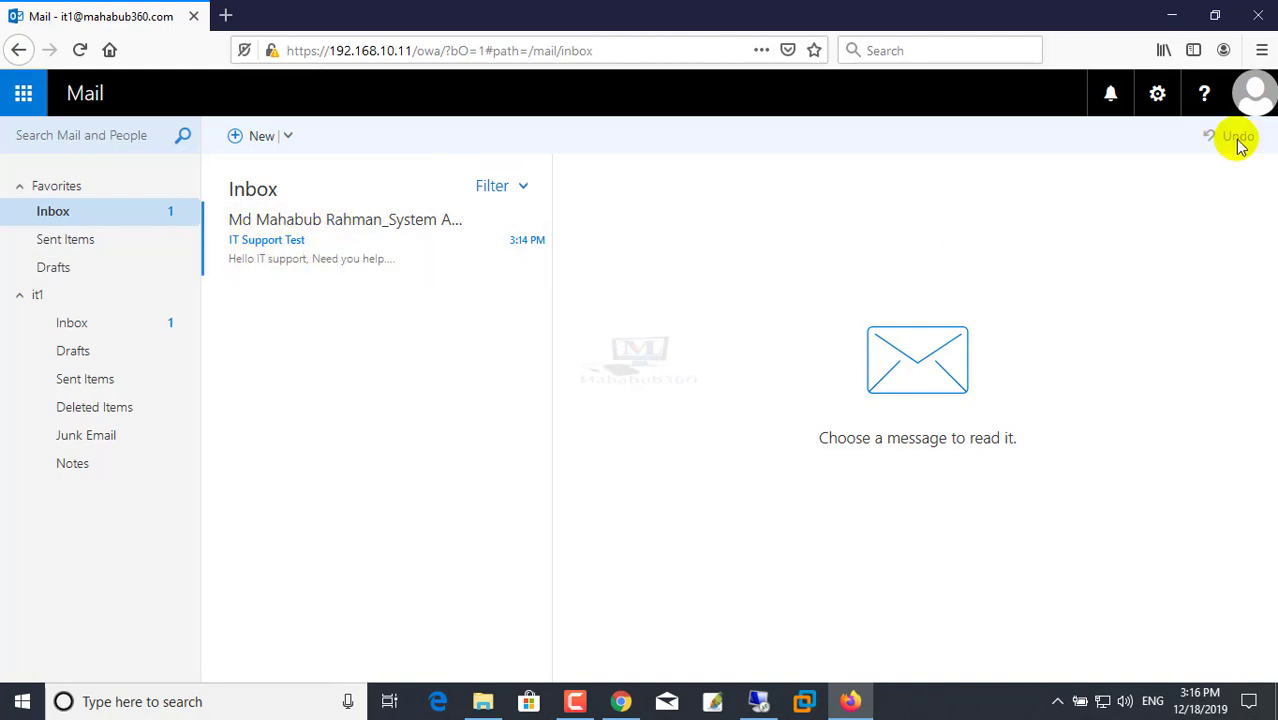
click(1250, 90)
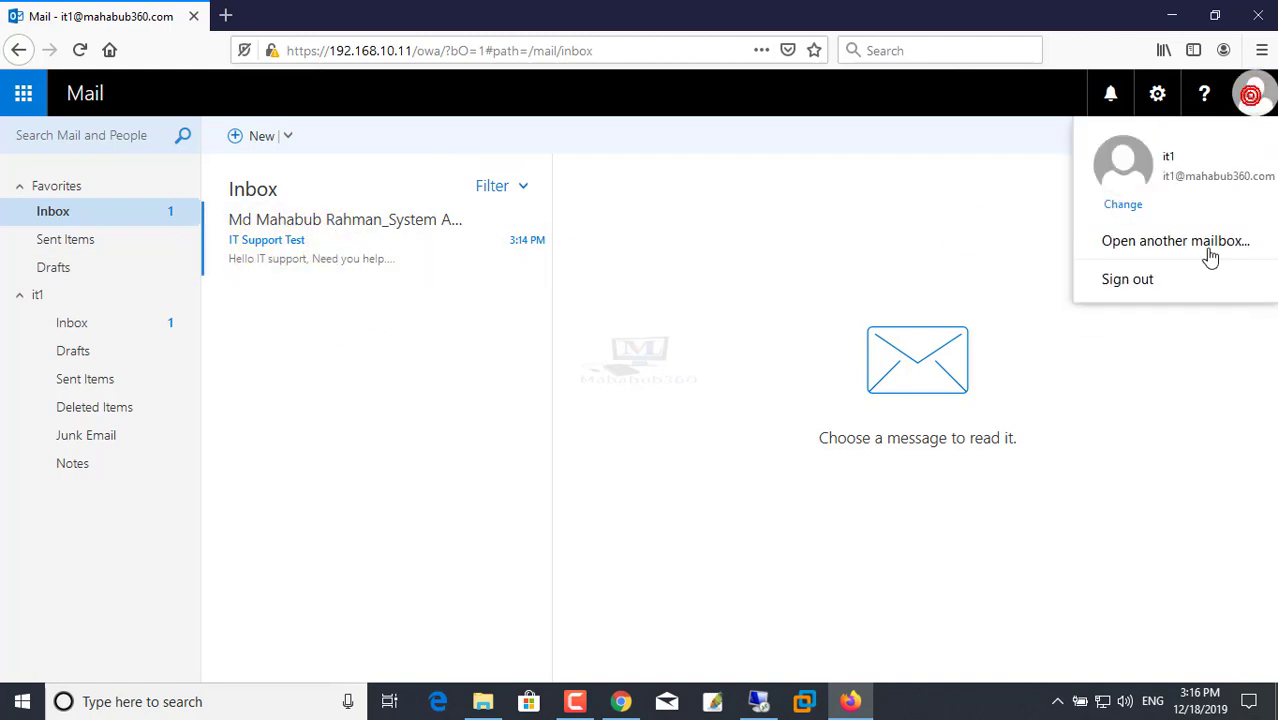
Step: Sign in as the second IT user and open the IT Support Test email
click(1120, 277)
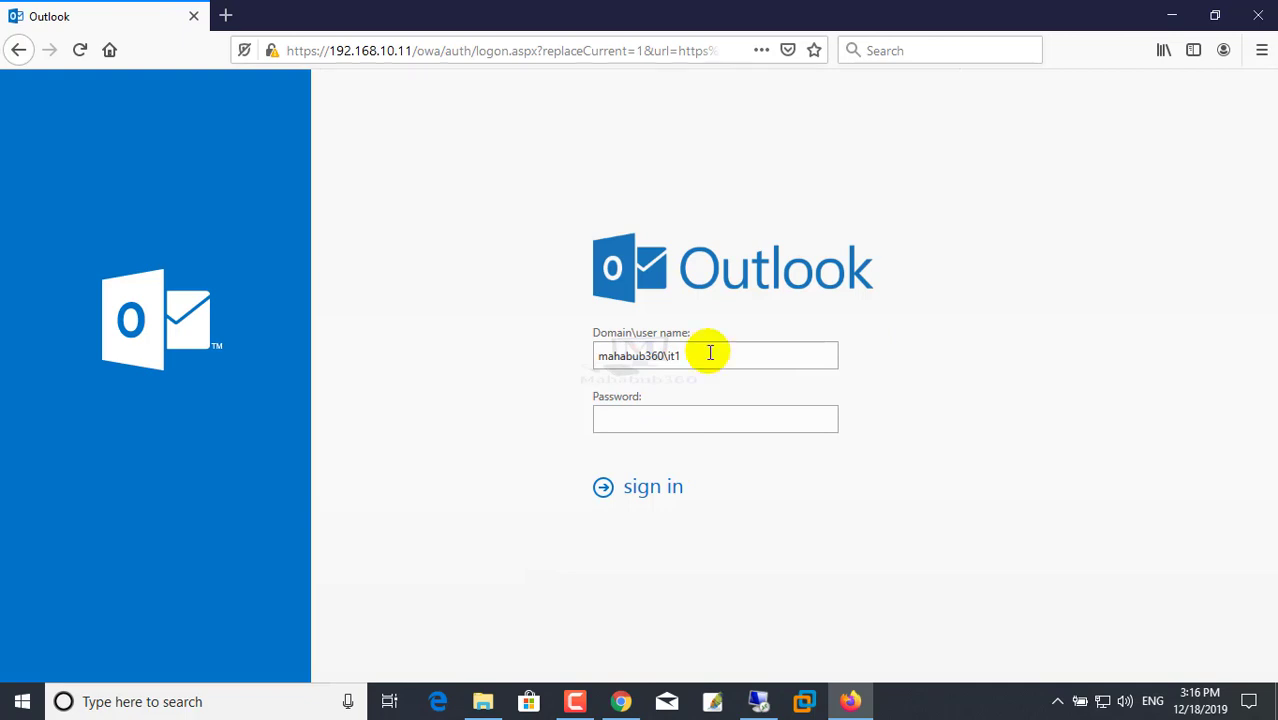
click(705, 420)
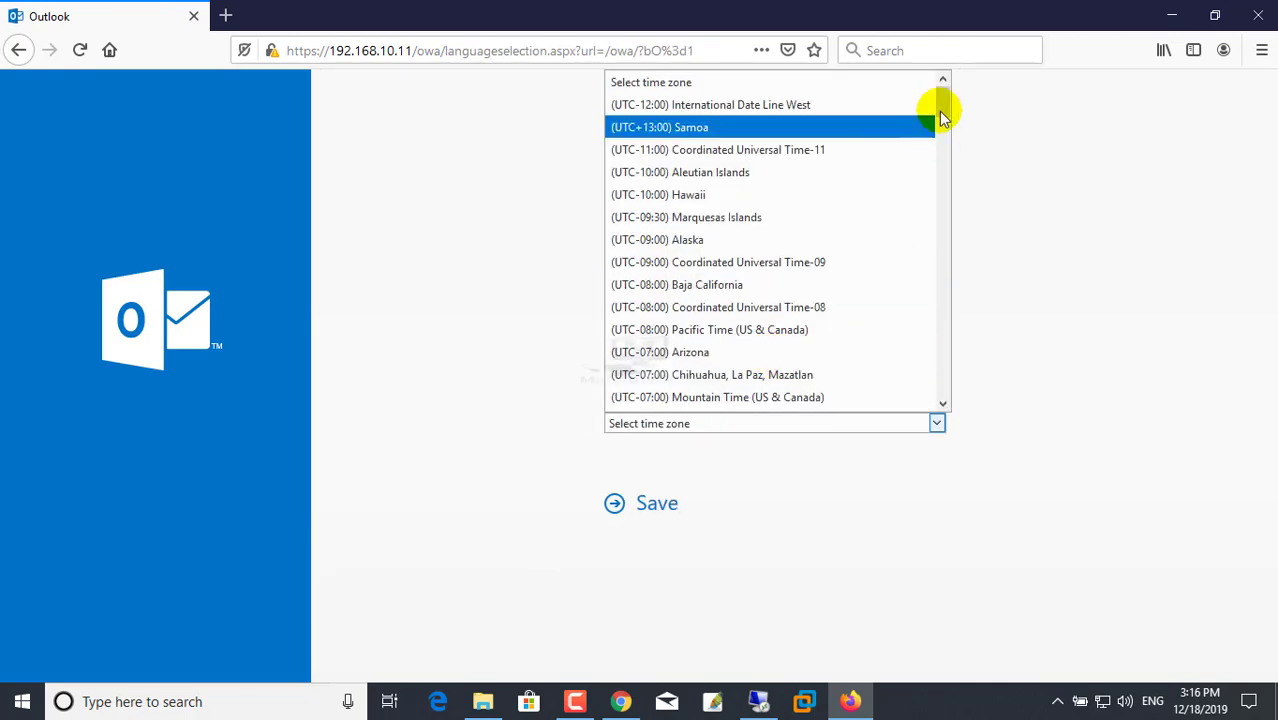
drag(941, 108, 902, 292)
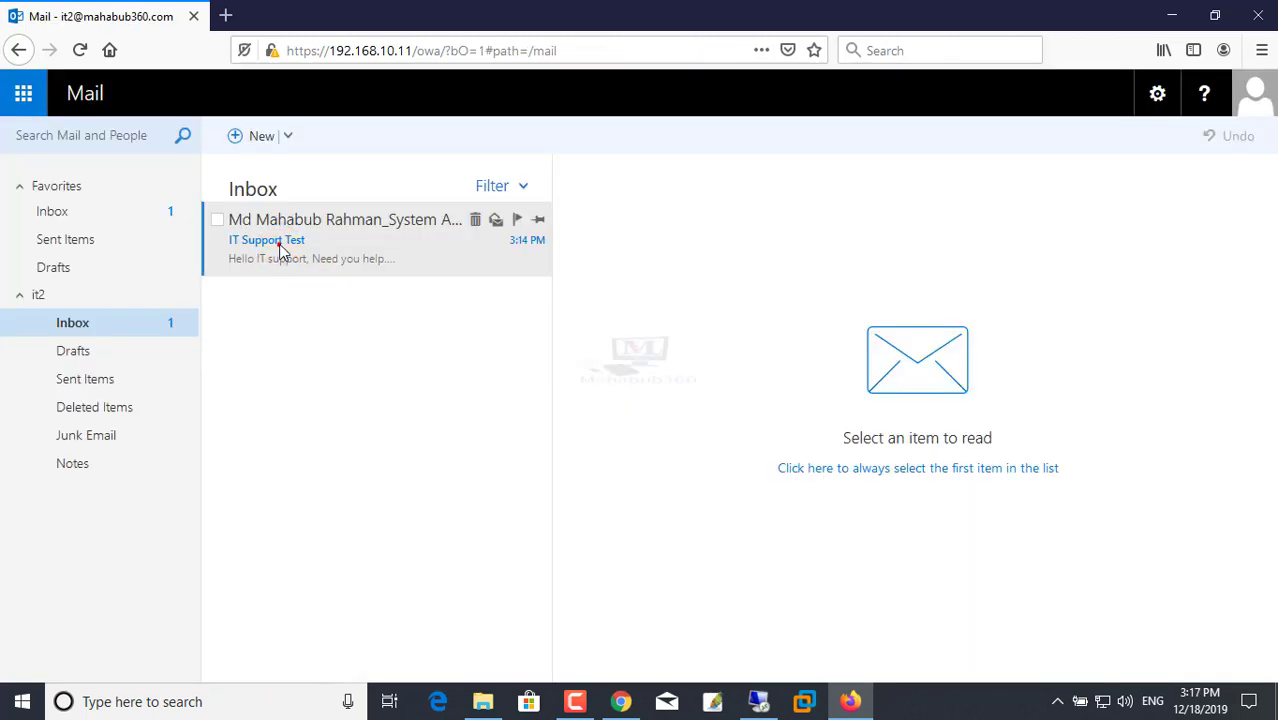
click(282, 252)
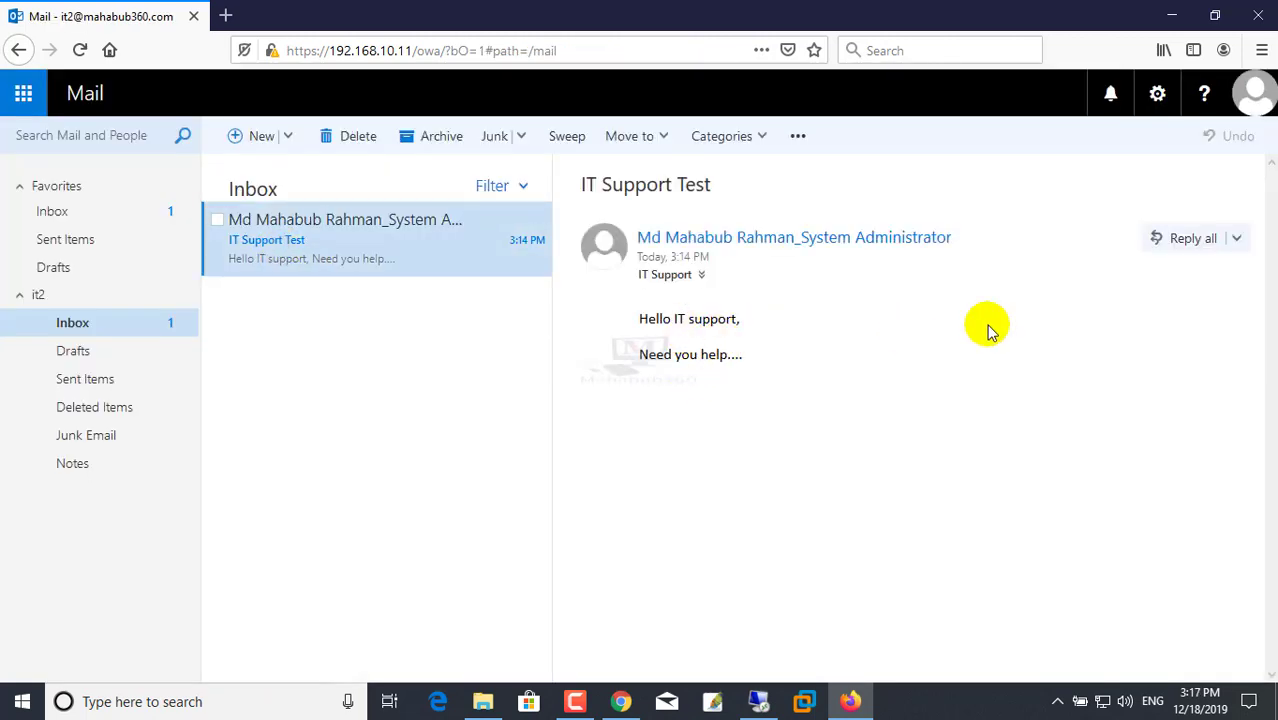
Step: Sign out and sign in as the first Accounts user, ac1, with its password
click(1250, 102)
click(1140, 283)
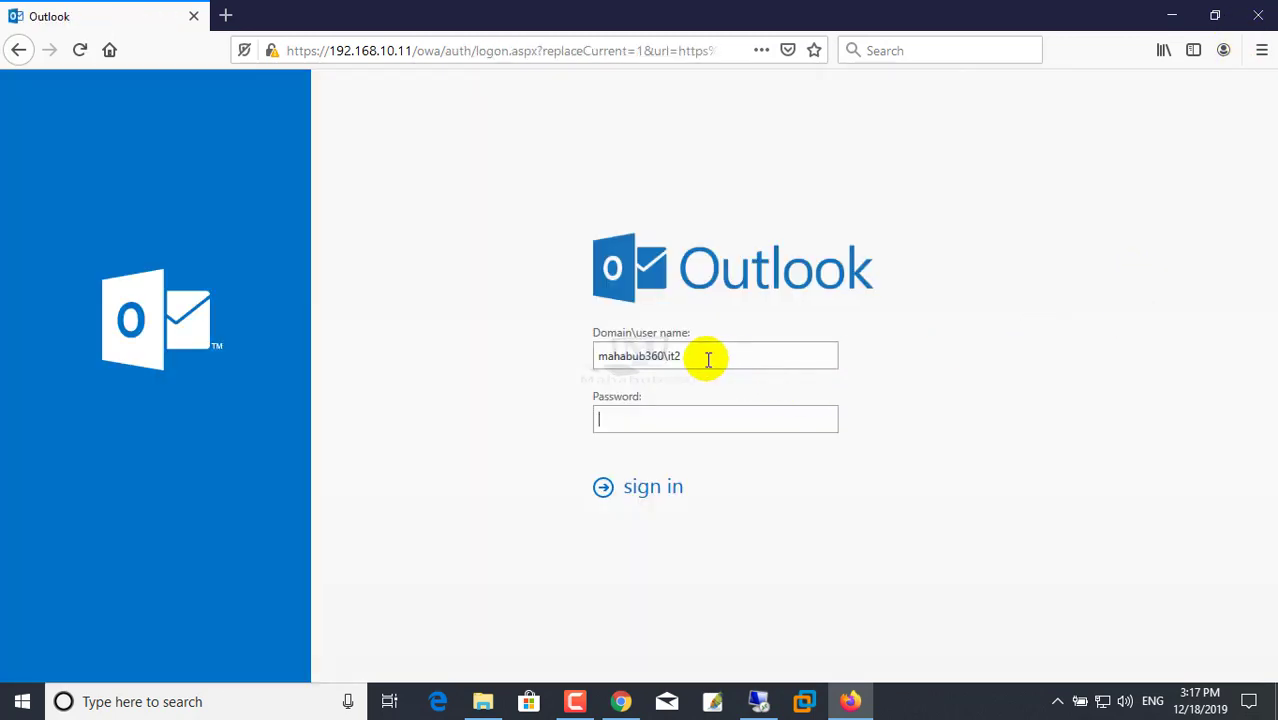
drag(705, 357, 667, 352)
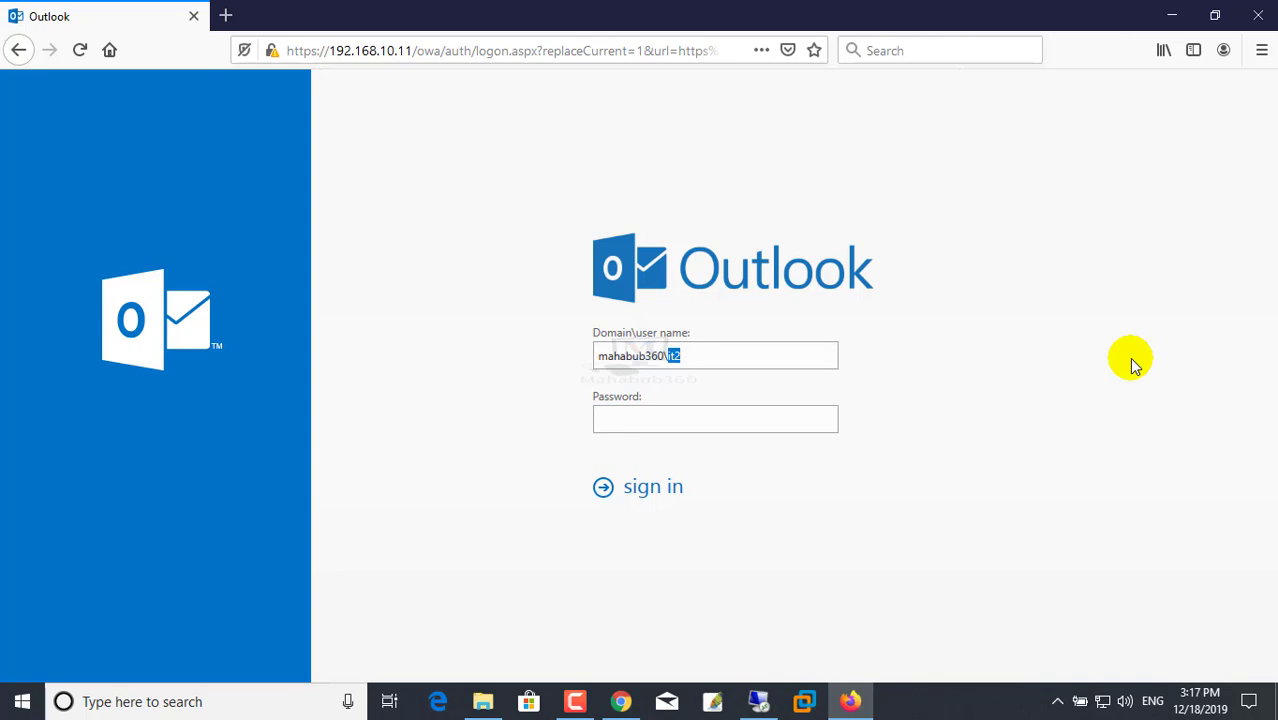
text(1)
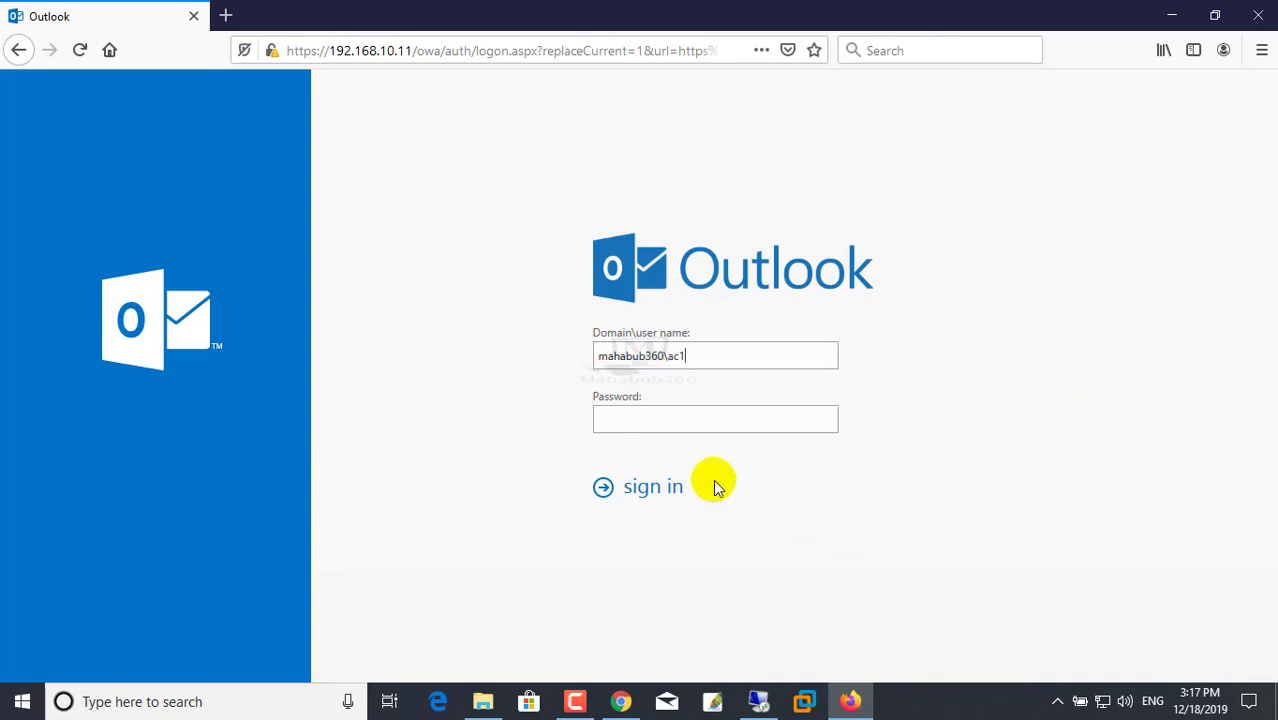
click(656, 418)
text(•••••••)
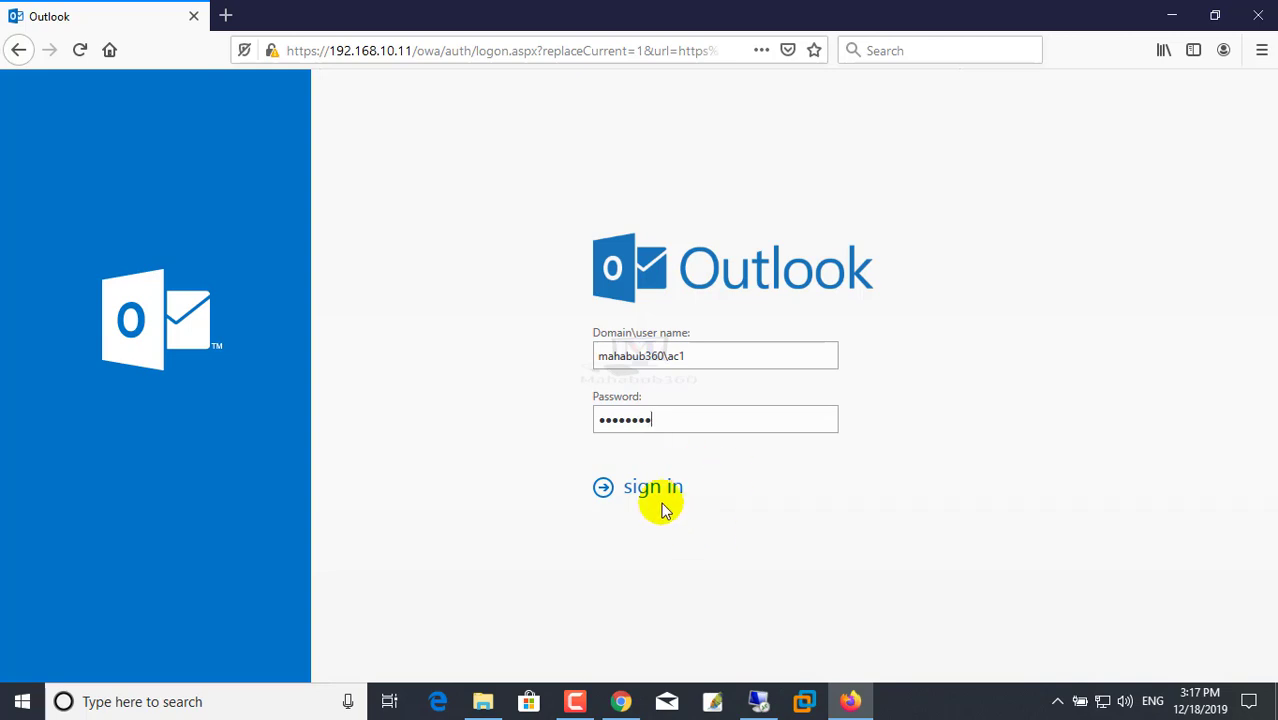
click(665, 490)
Step: Pick a home time zone to load ac1's inbox with ACC Test, then minimise Outlook
click(720, 424)
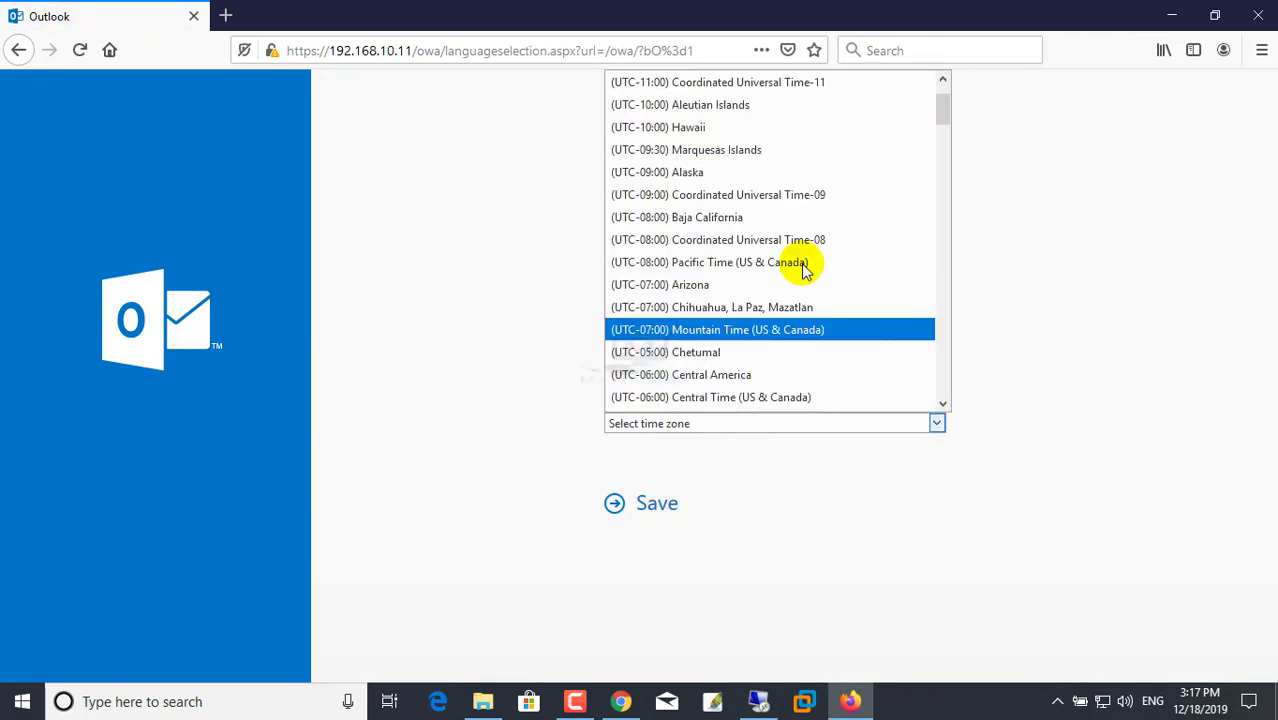
click(940, 124)
key(Return)
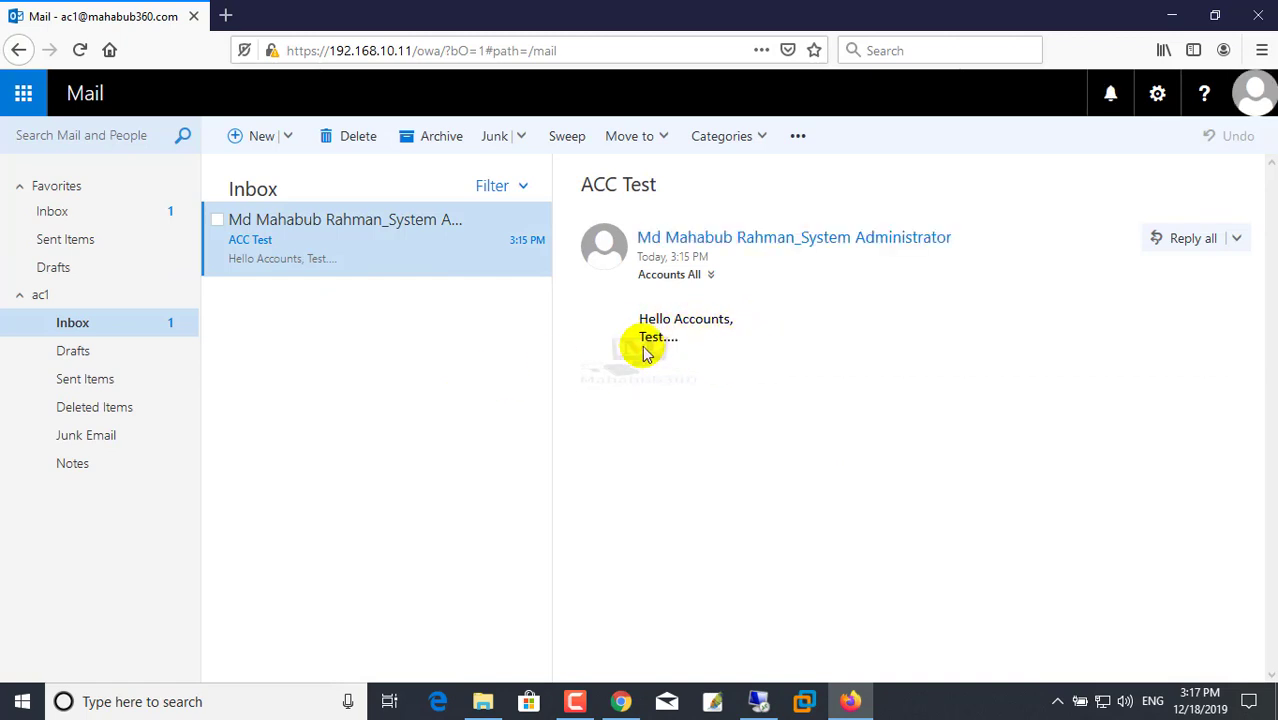
click(1173, 17)
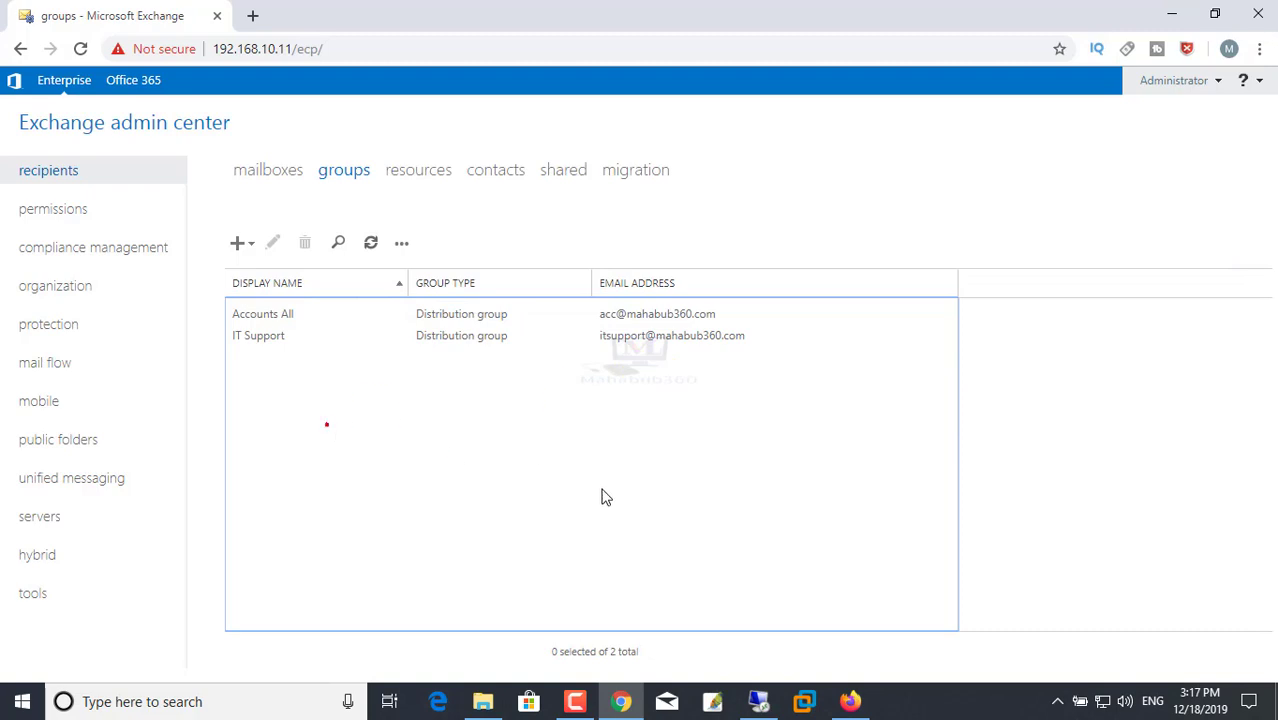
click(270, 172)
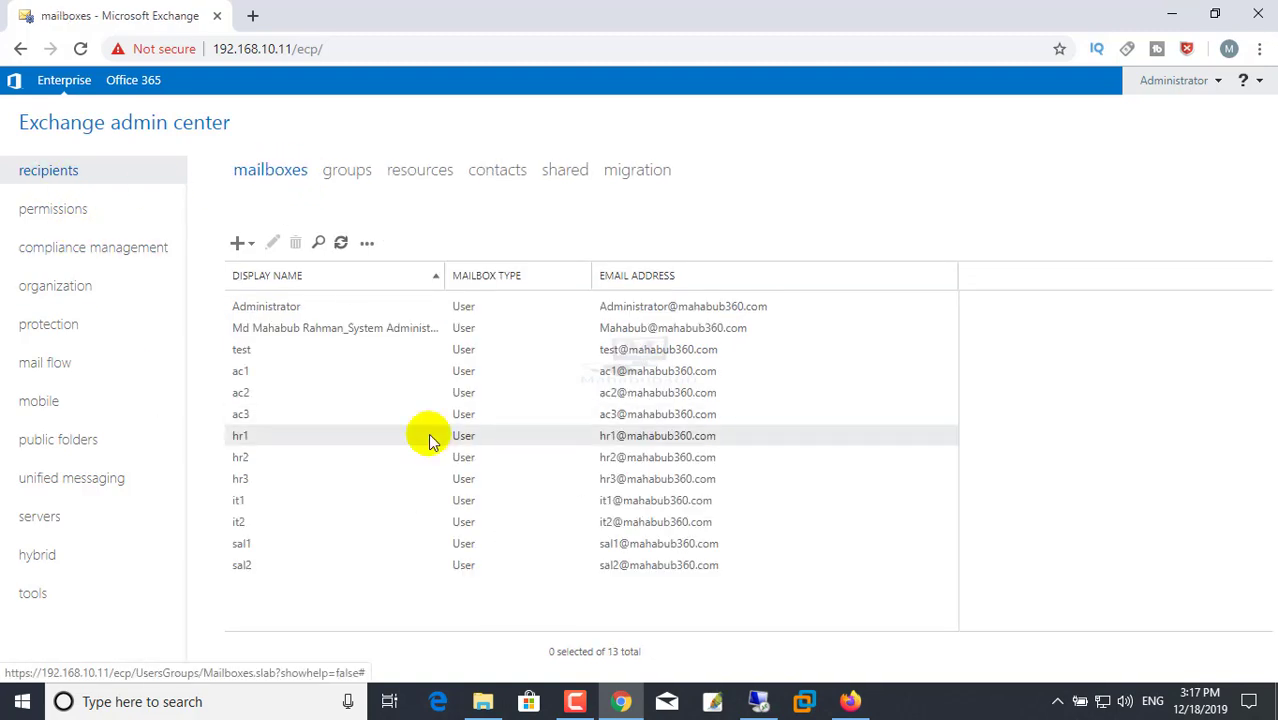
click(347, 173)
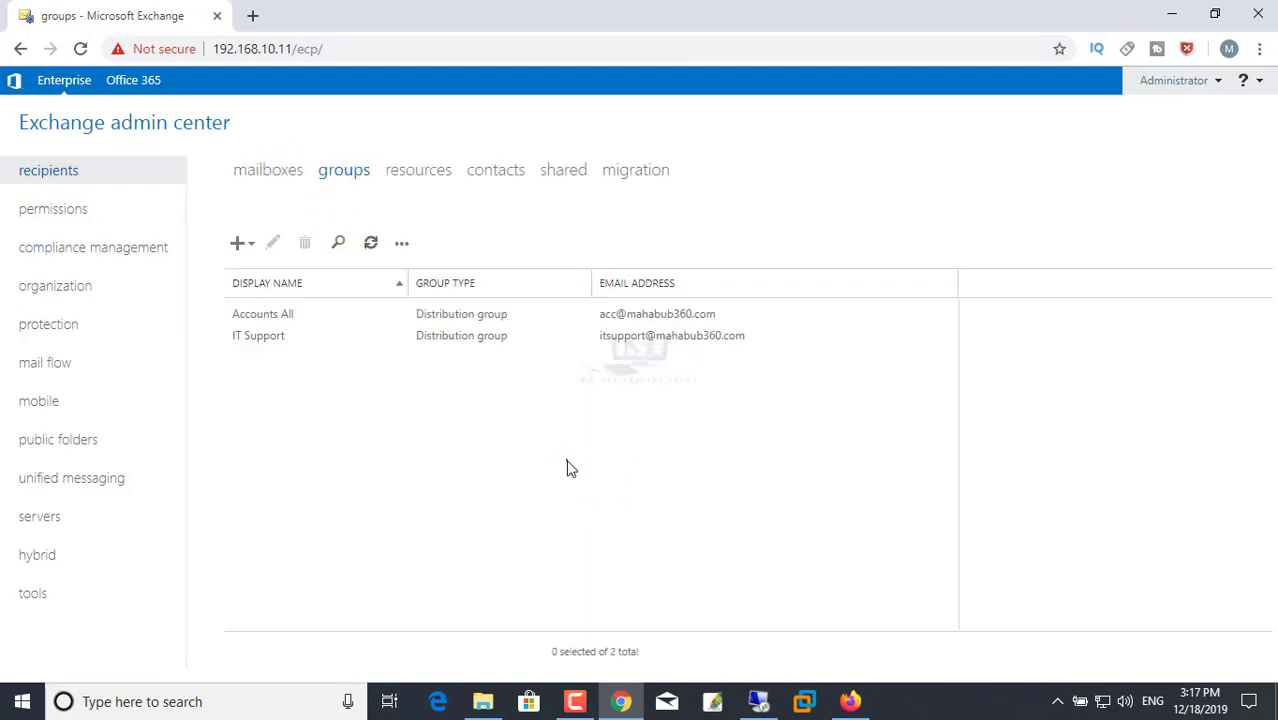